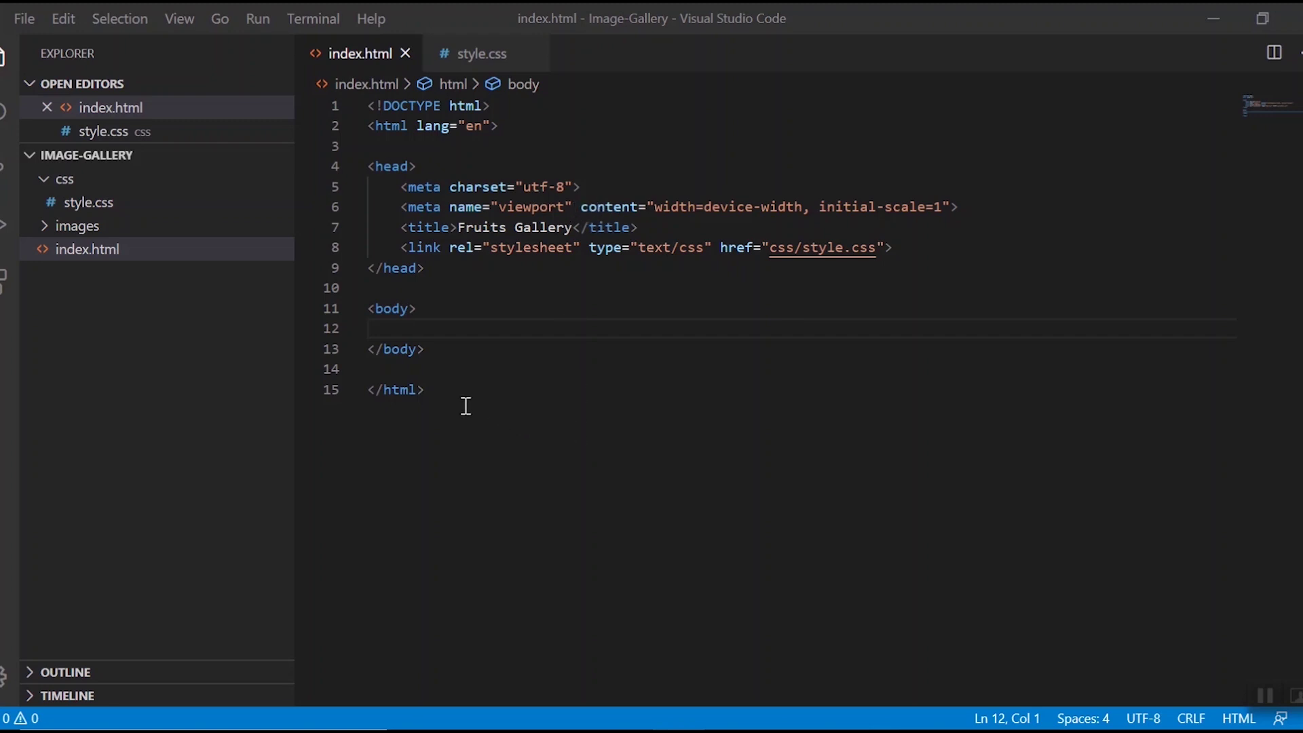
# - Insert <h1>Fruits Gallery</h1> on the empty body line and save index.html
pyautogui.click(407, 391)
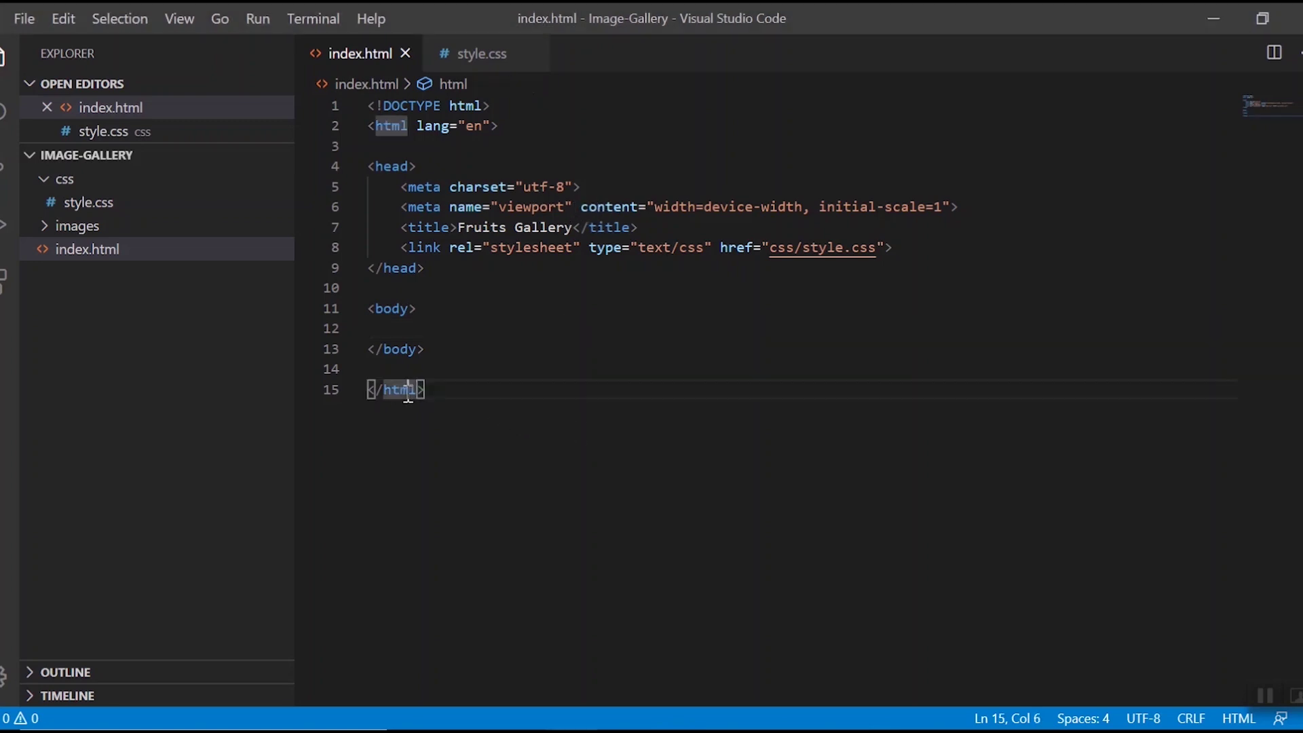
pyautogui.click(387, 174)
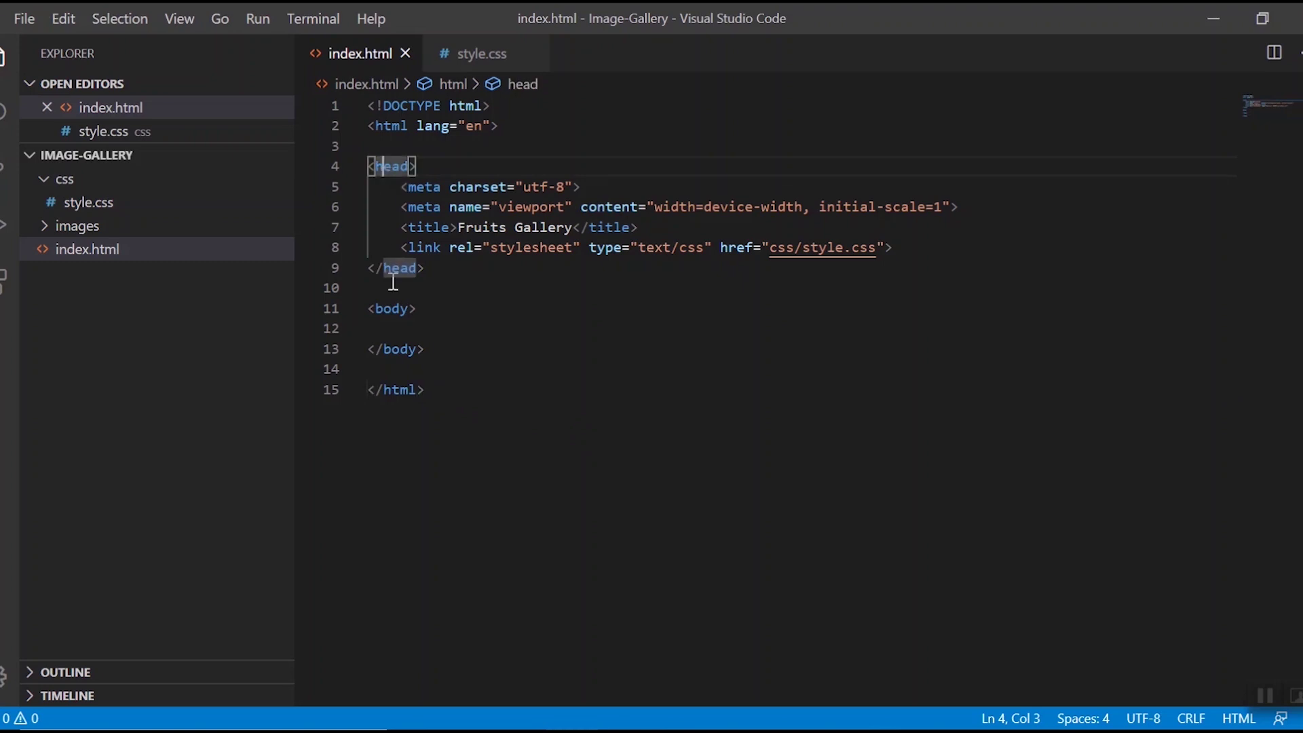
pyautogui.click(396, 325)
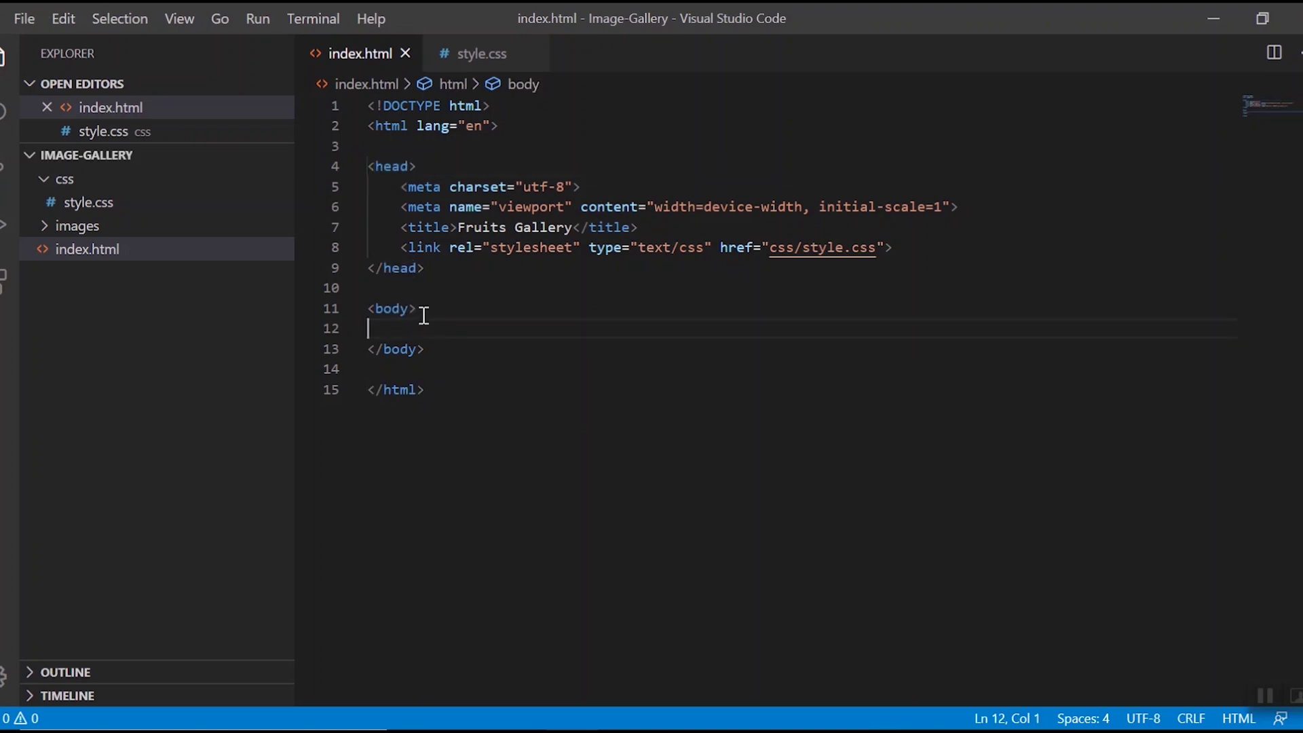
pyautogui.write('<')
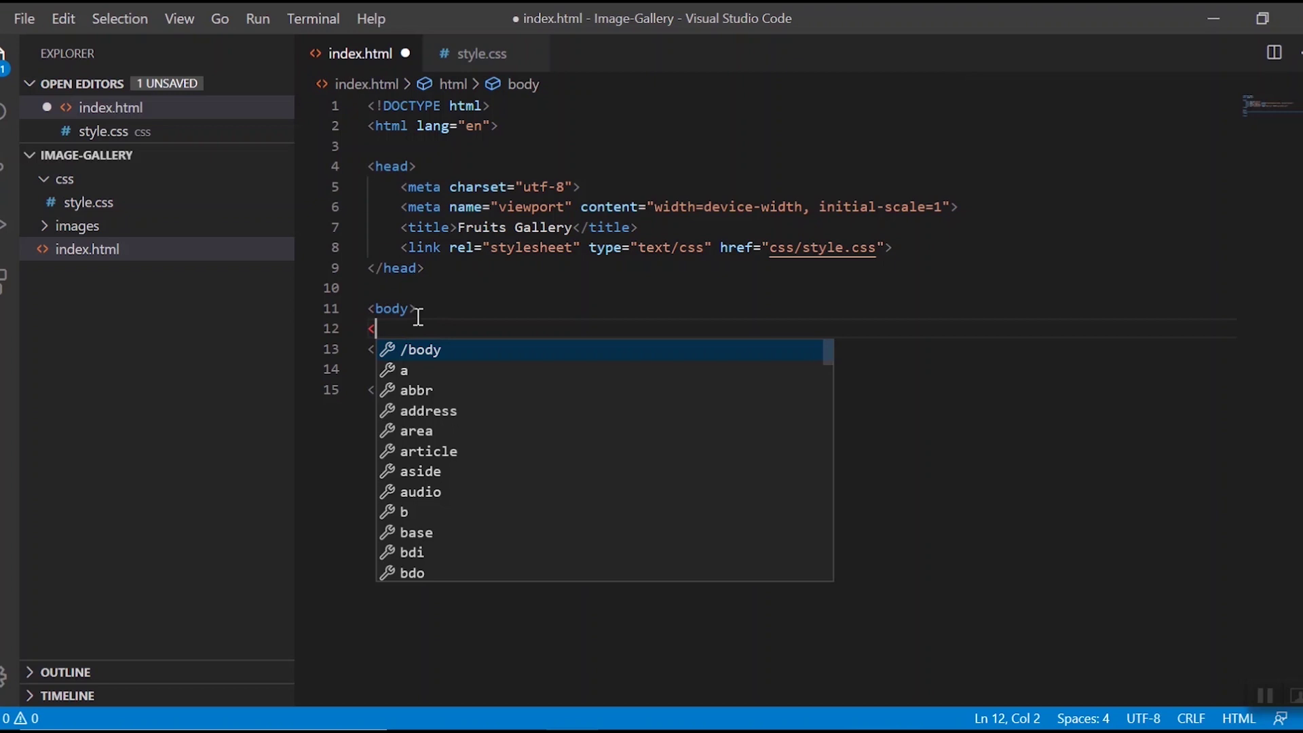
pyautogui.write('h1></h1>')
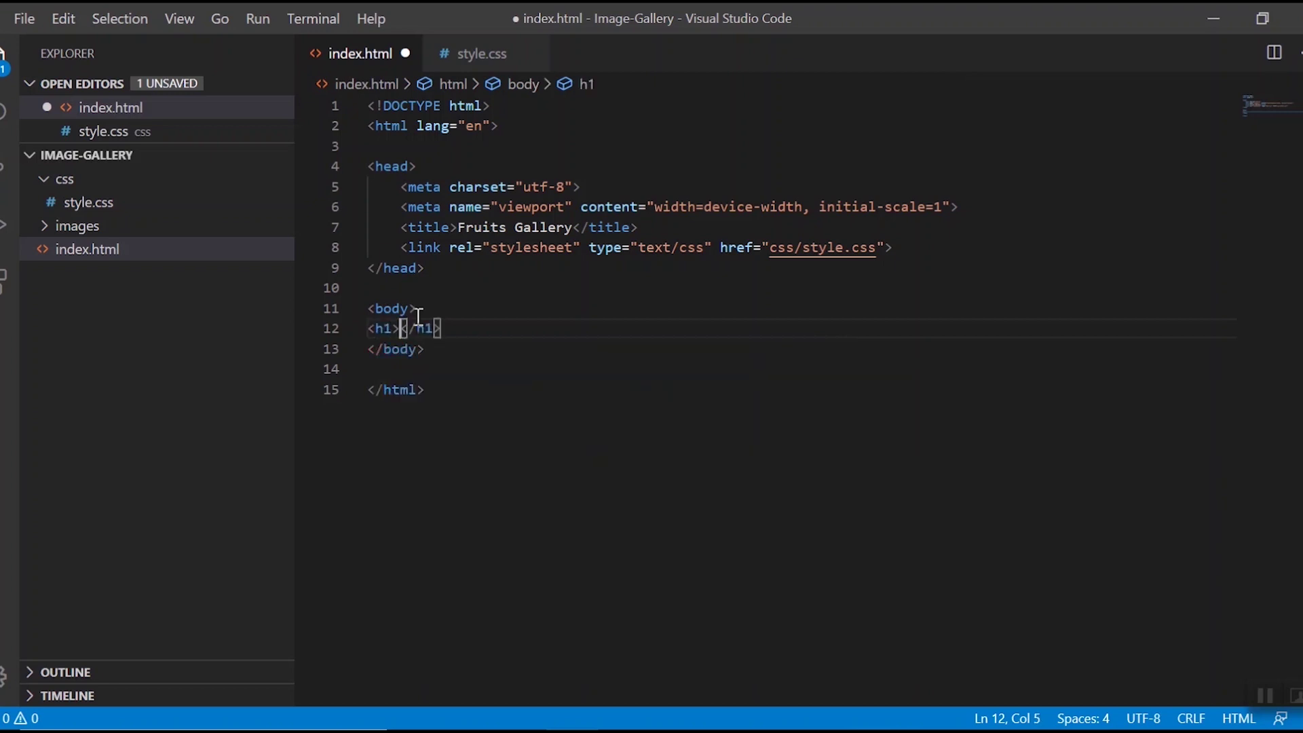
pyautogui.write('Frui')
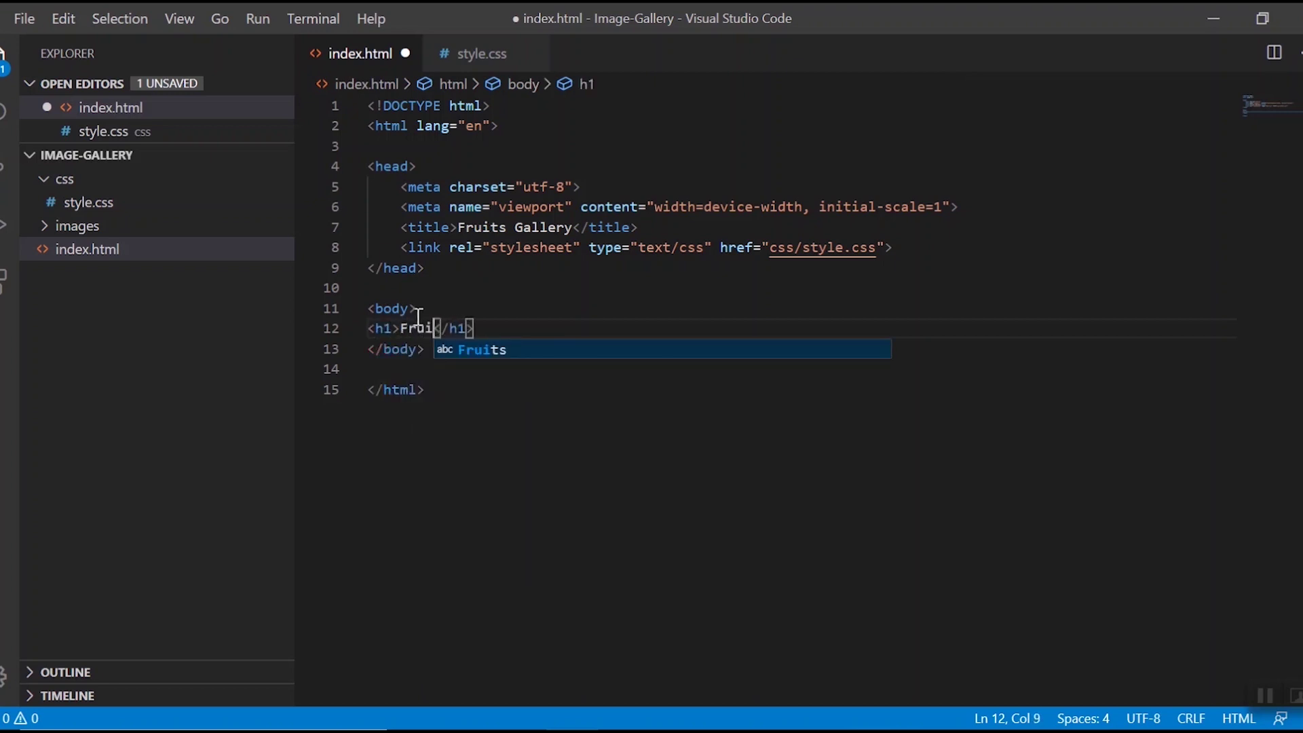
pyautogui.write('ts Ga')
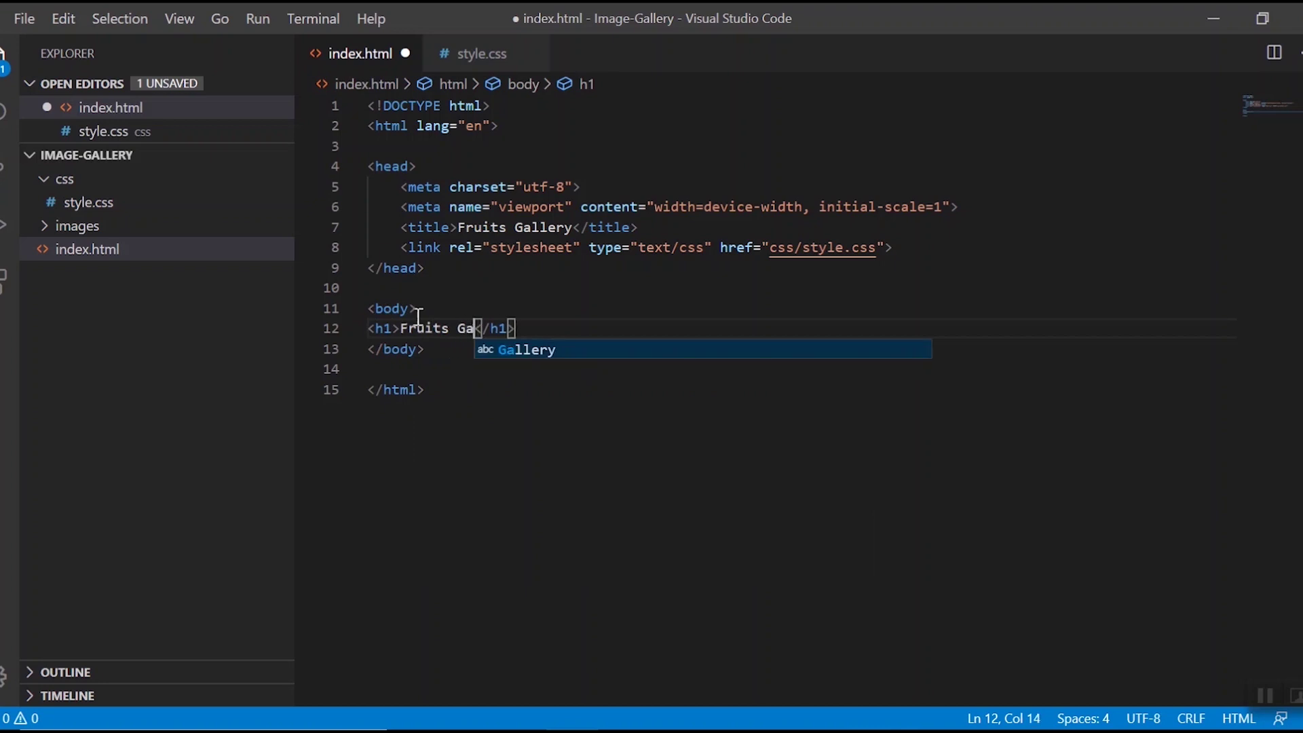
pyautogui.write('llery')
pyautogui.hotkey('ctrl', 's')
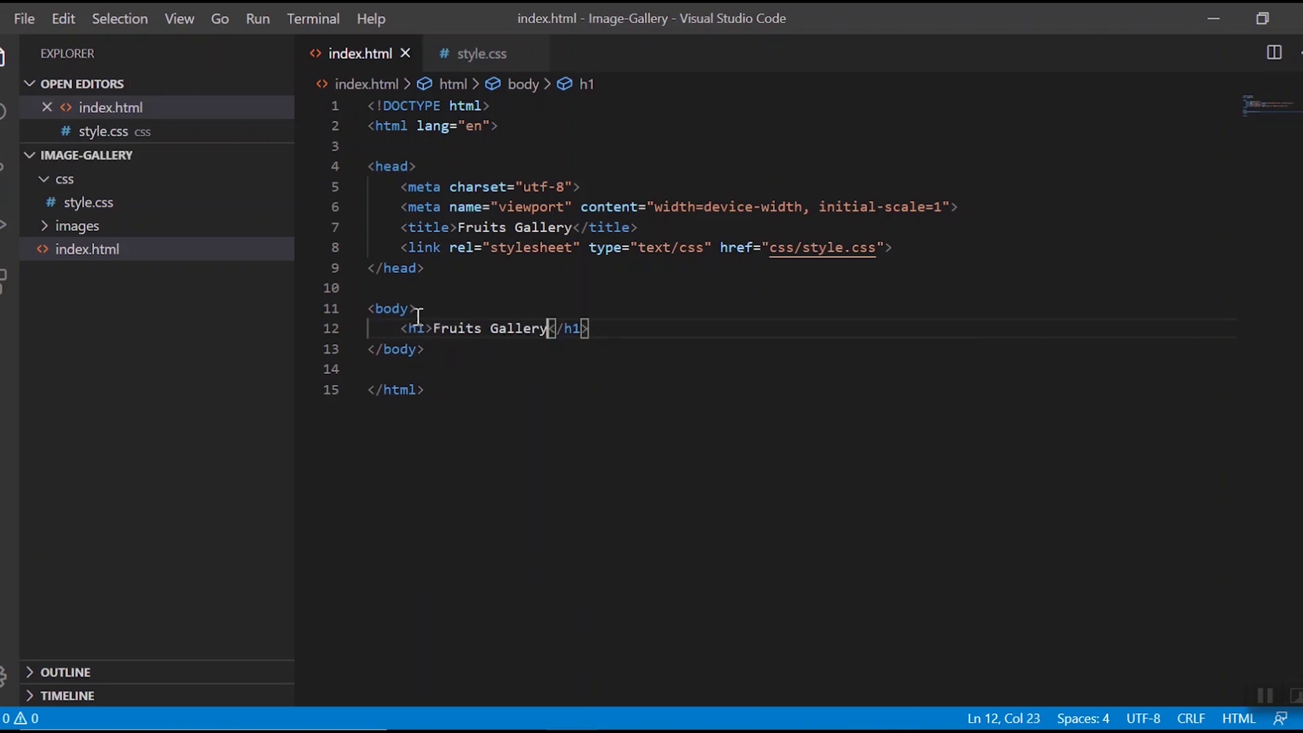
# - Add a div with class 'container' on a new line below the heading
pyautogui.press('Return')
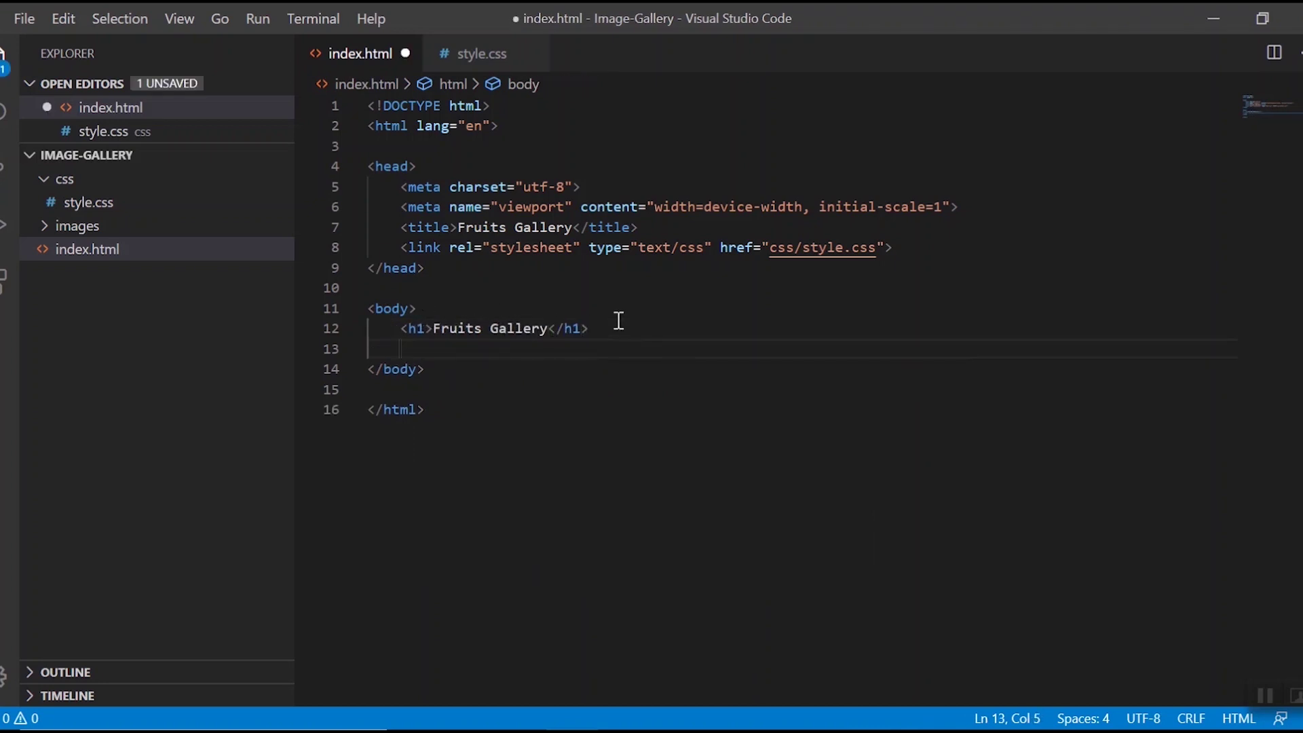
pyautogui.write('<div></div>')
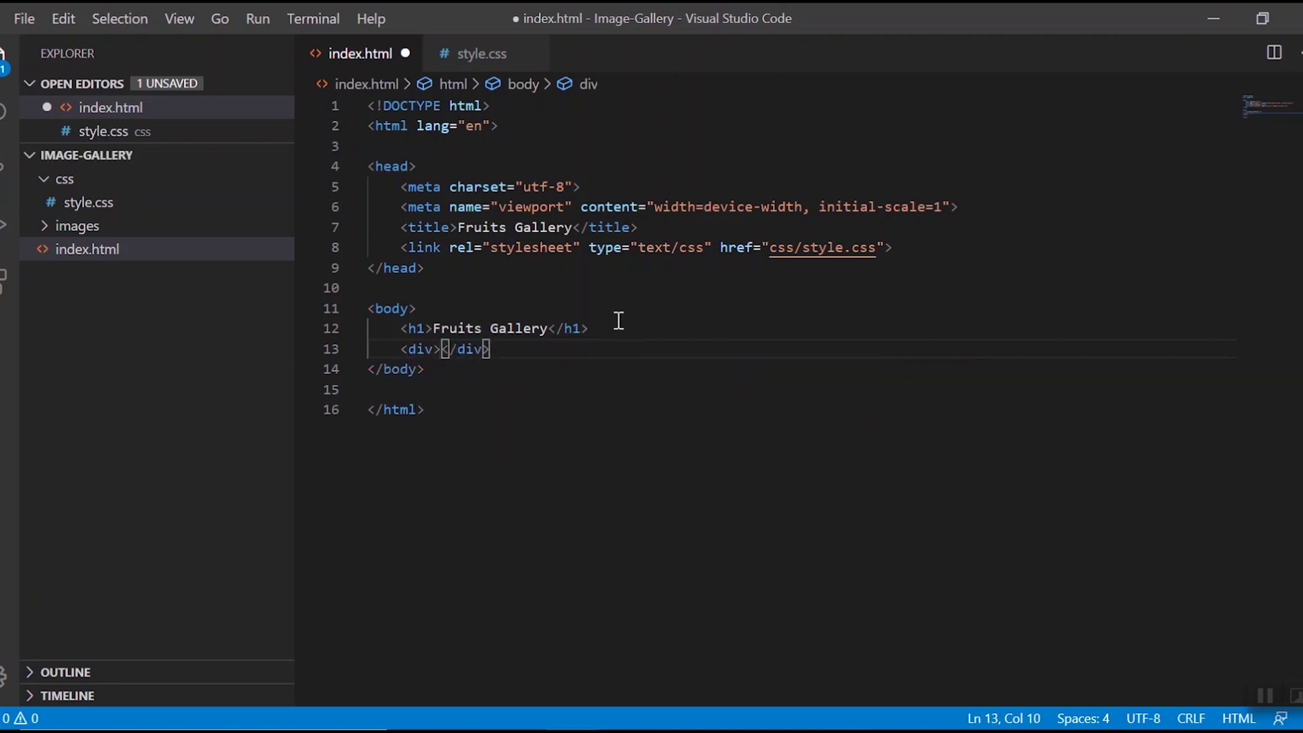
pyautogui.press('Left')
pyautogui.write('class="')
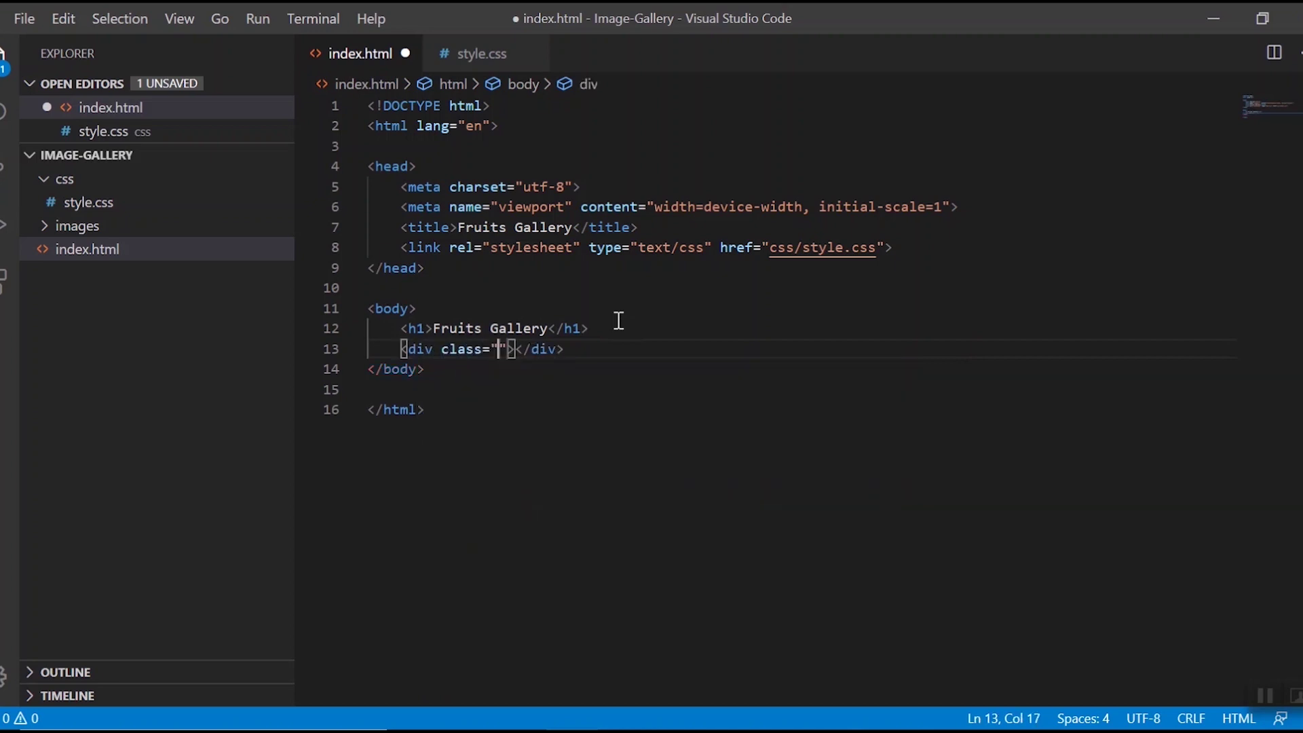
pyautogui.write('contai')
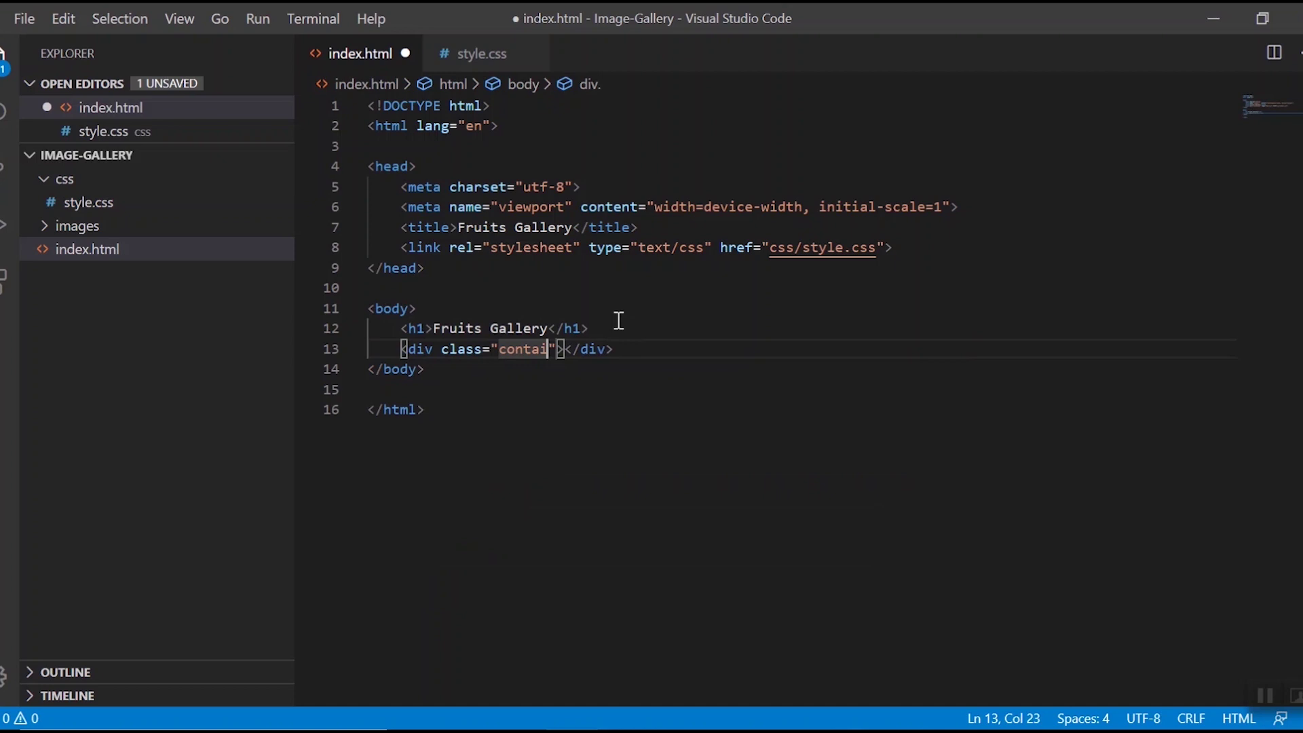
pyautogui.write('ner')
pyautogui.press('Right')
pyautogui.press('Right')
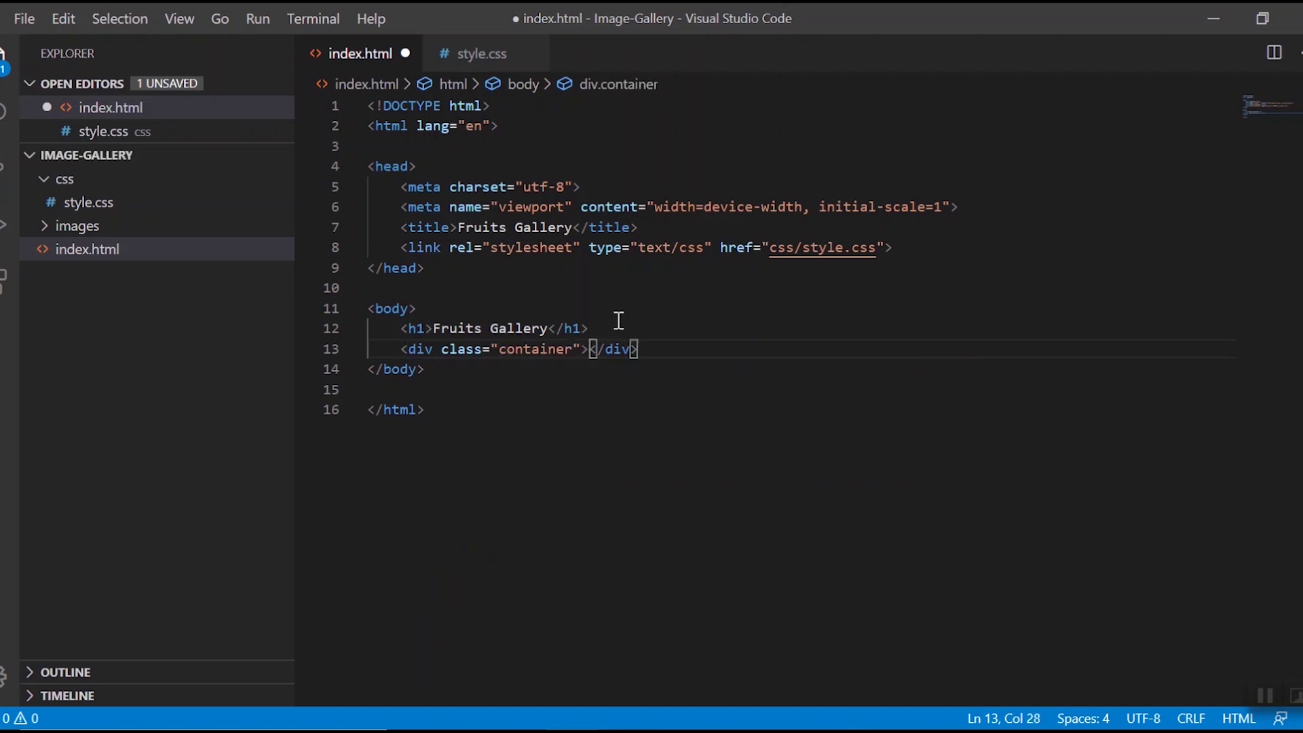
pyautogui.press('Return')
pyautogui.write('<')
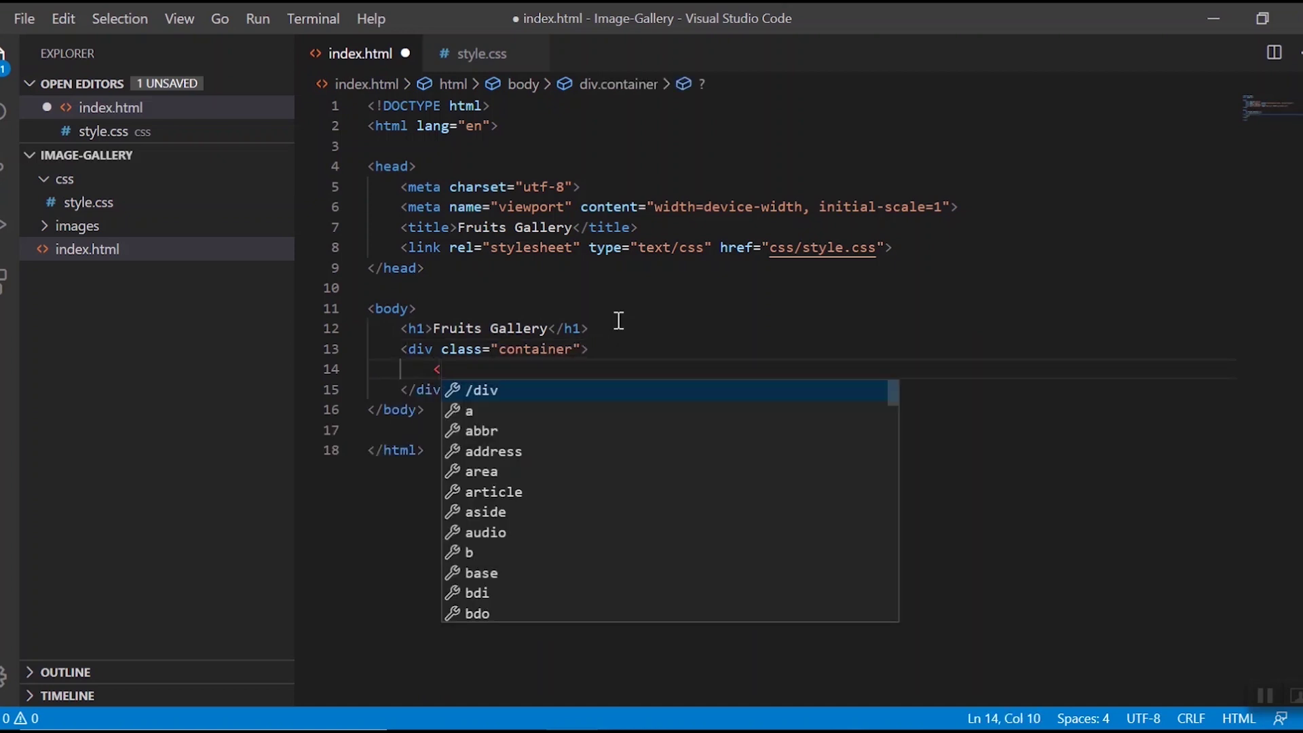
pyautogui.write('div></div>')
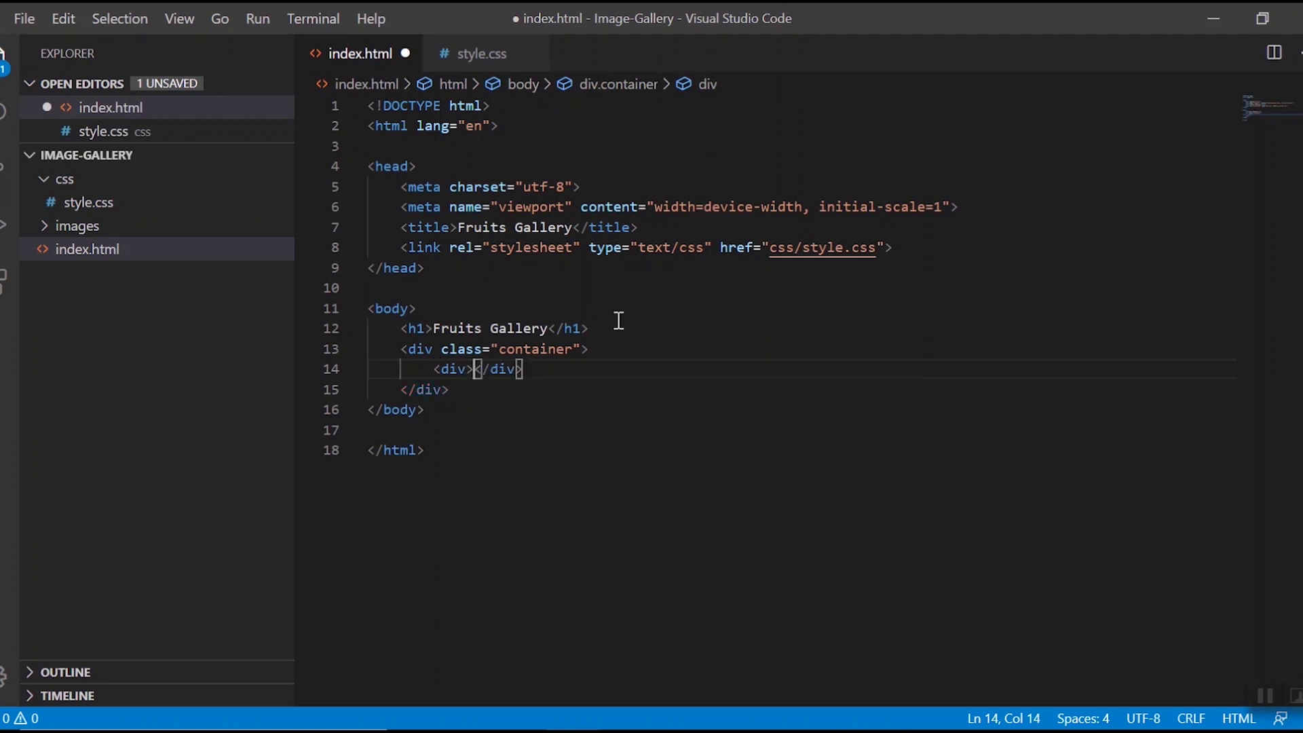
# - Inside it, nest an image-holder div containing an img with src images/apple.jpg
pyautogui.press('Left')
pyautogui.write('c')
pyautogui.press('Return')
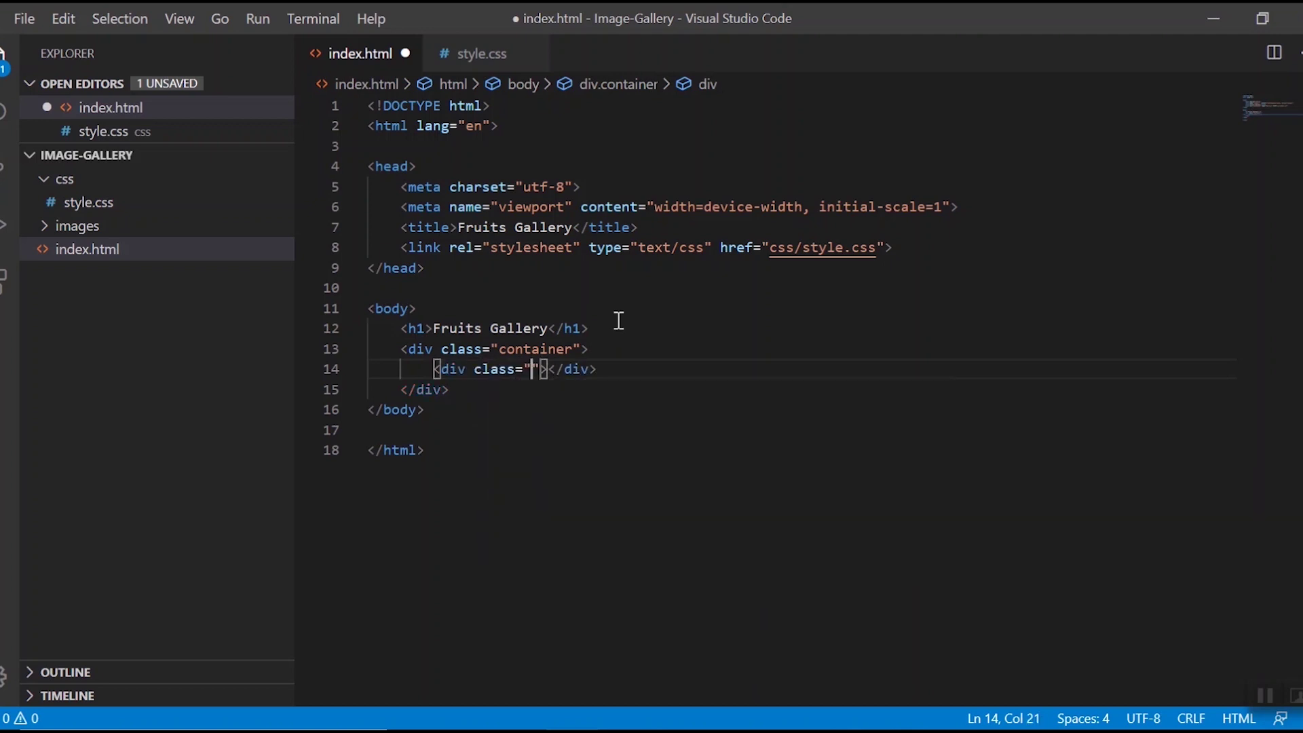
pyautogui.write('ima')
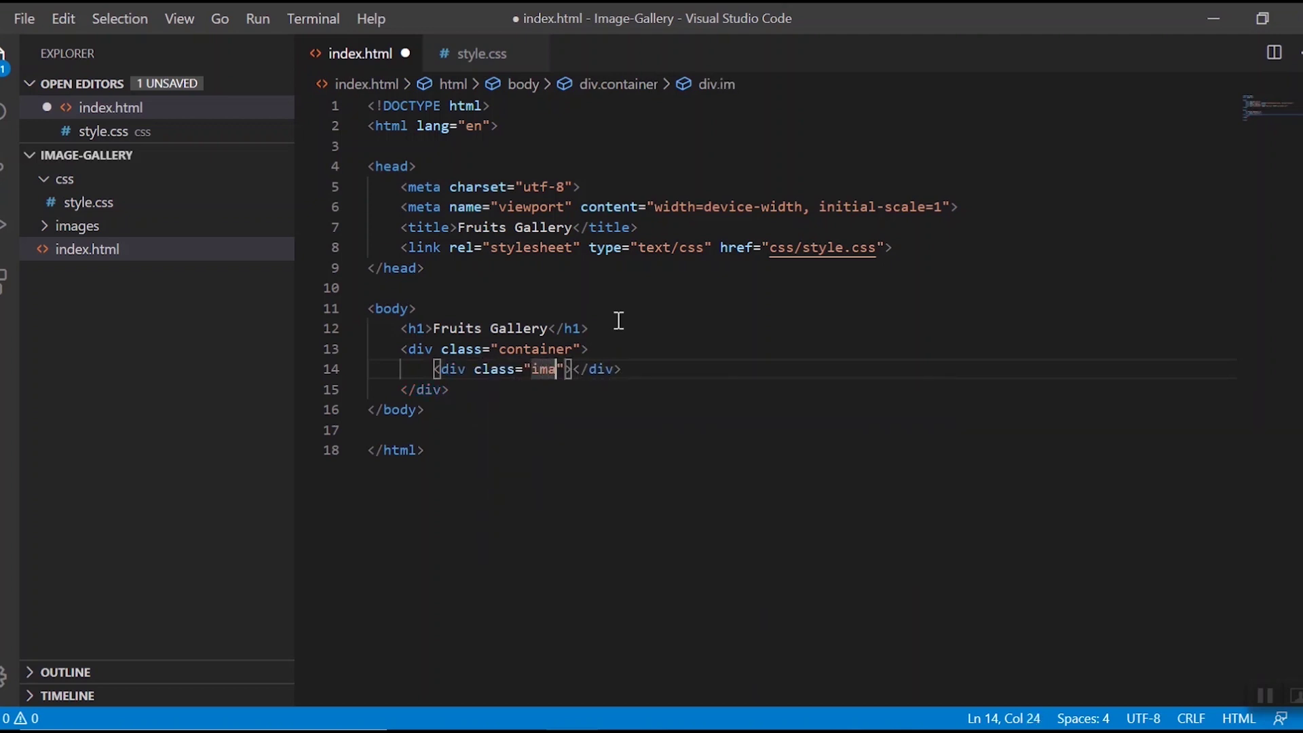
pyautogui.write('ge-hol')
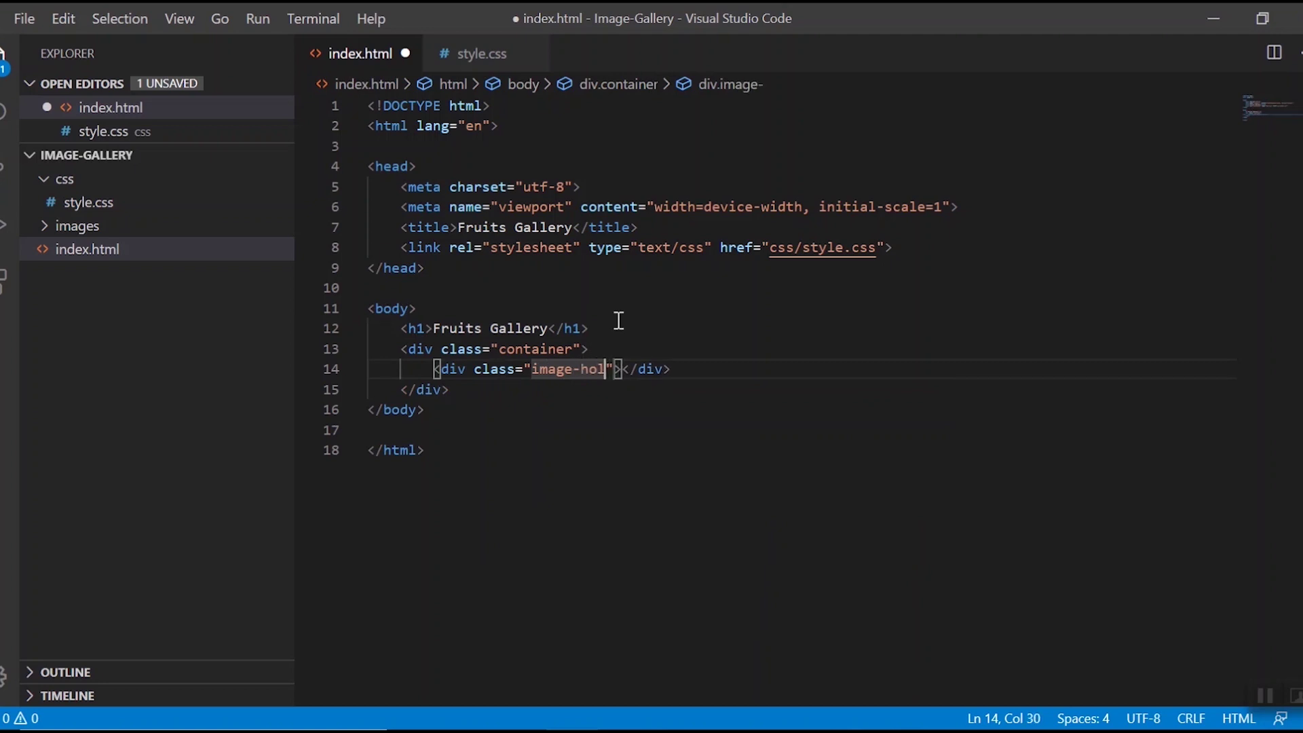
pyautogui.write('der')
pyautogui.press('Right')
pyautogui.press('Right')
pyautogui.press('Return')
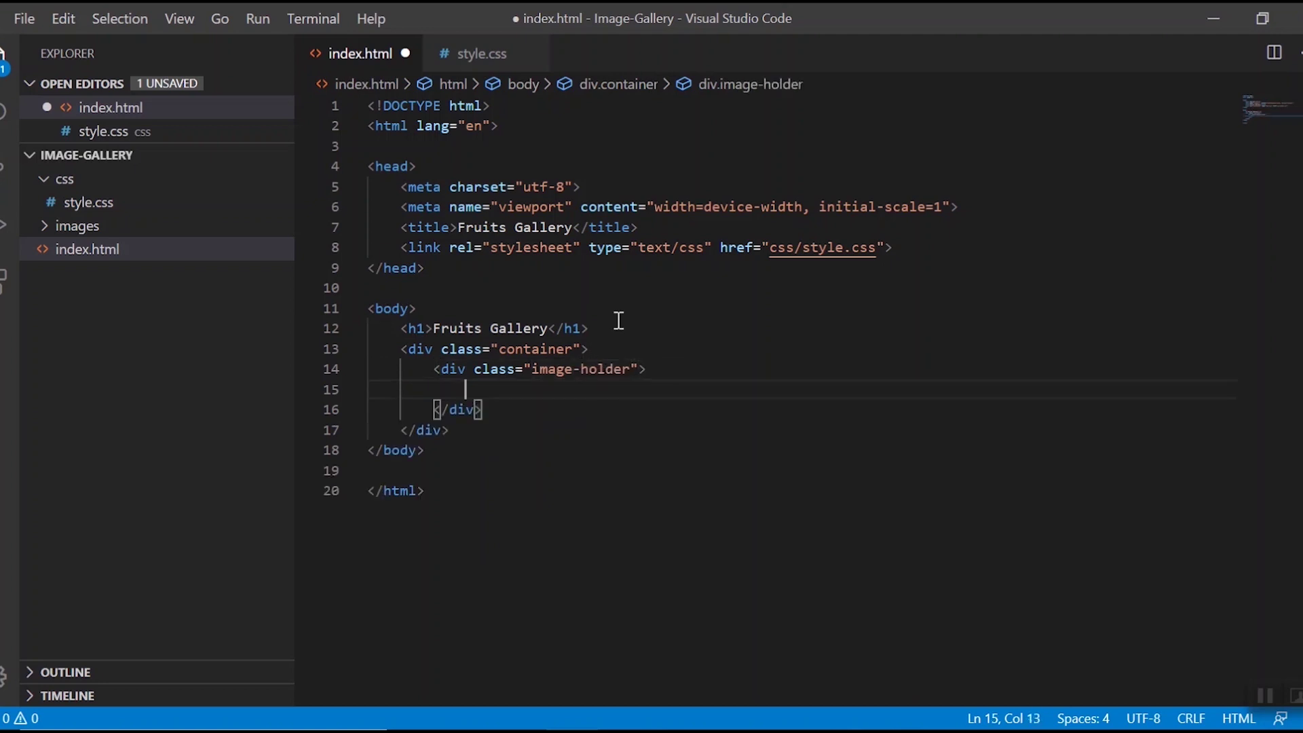
pyautogui.write('<img')
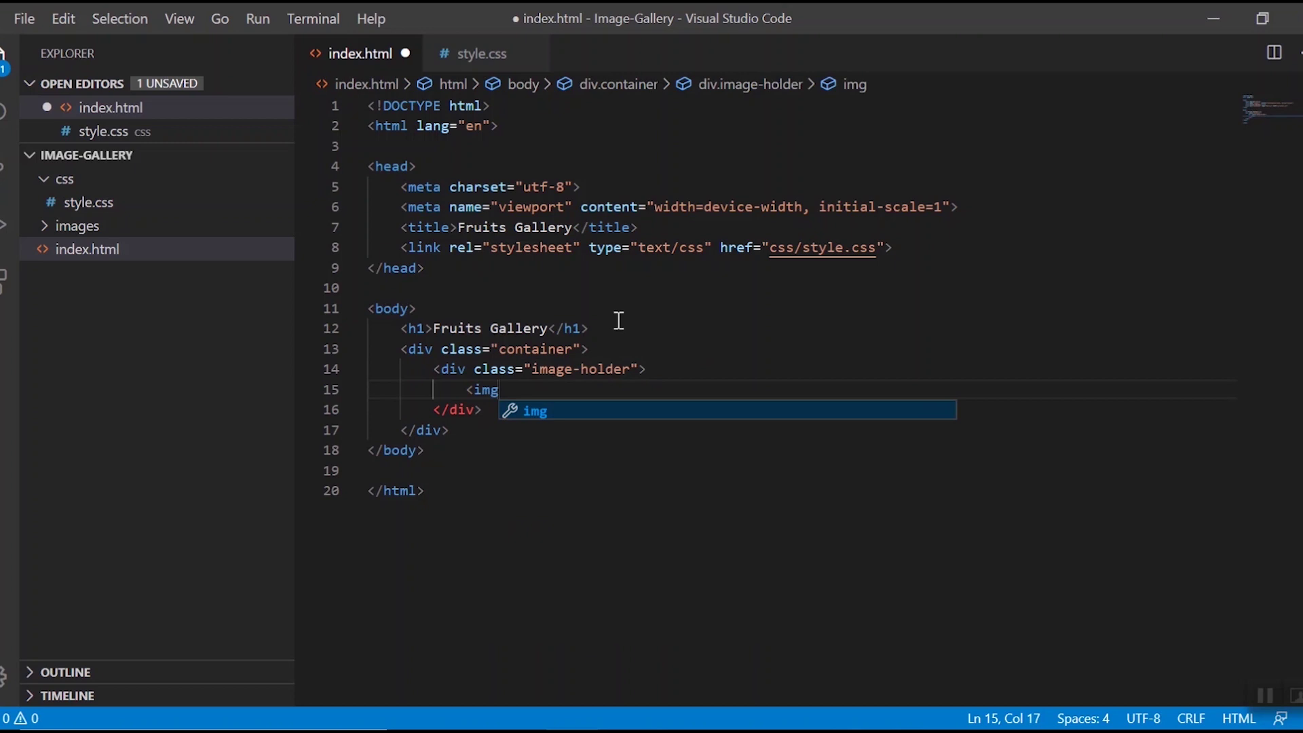
pyautogui.write('>')
pyautogui.press('Left')
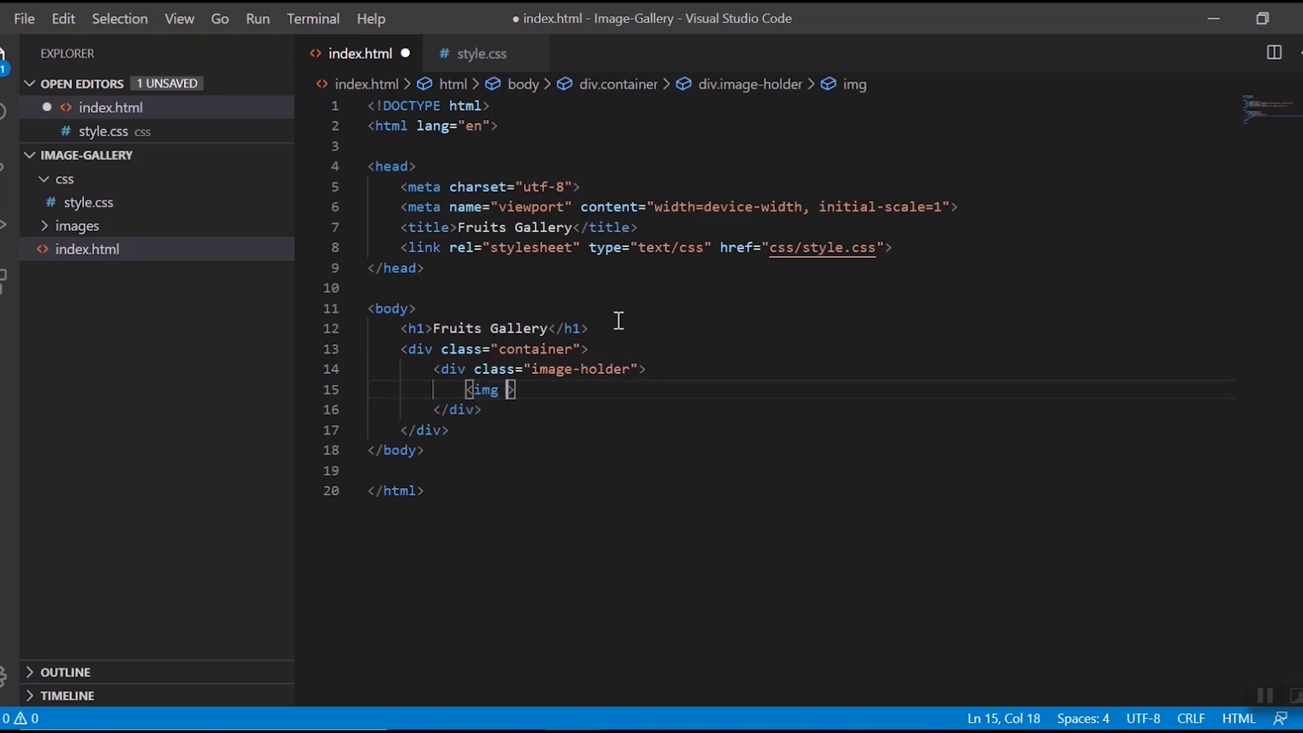
pyautogui.write('src')
pyautogui.press('Return')
pyautogui.write('images')
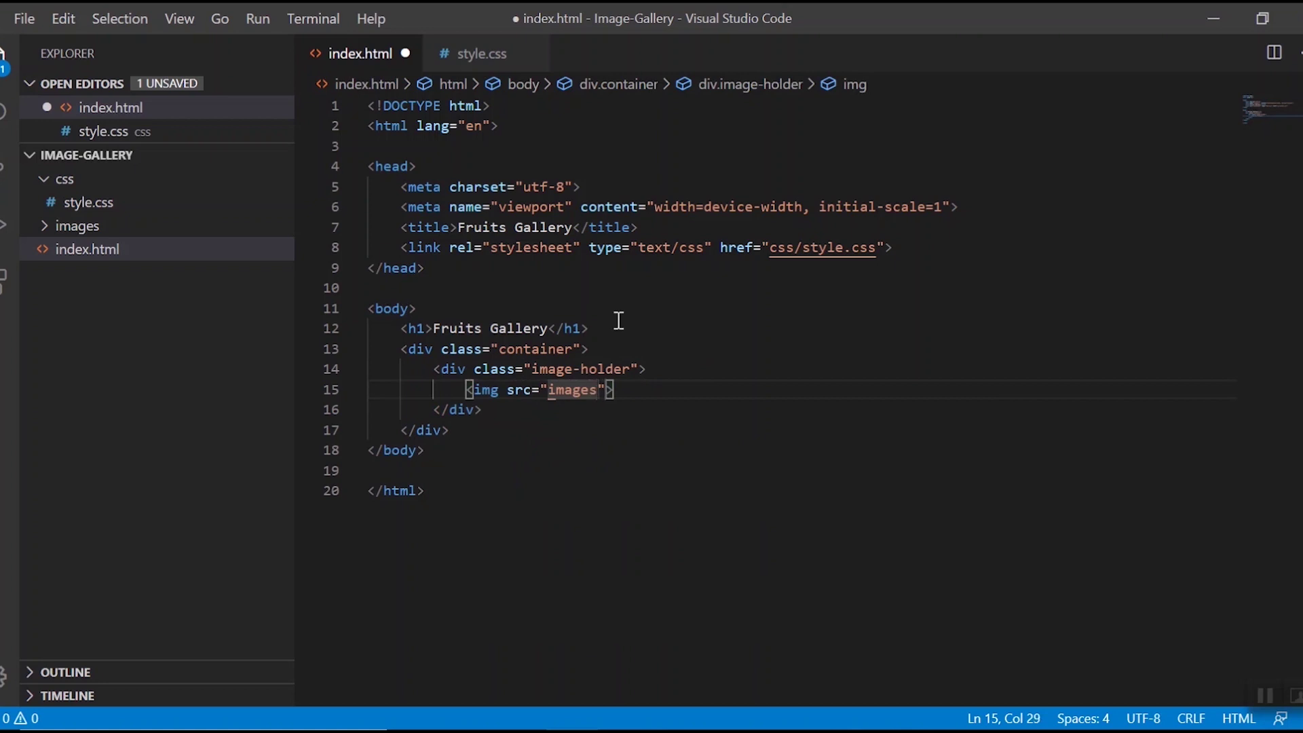
pyautogui.write('/')
pyautogui.press('Return')
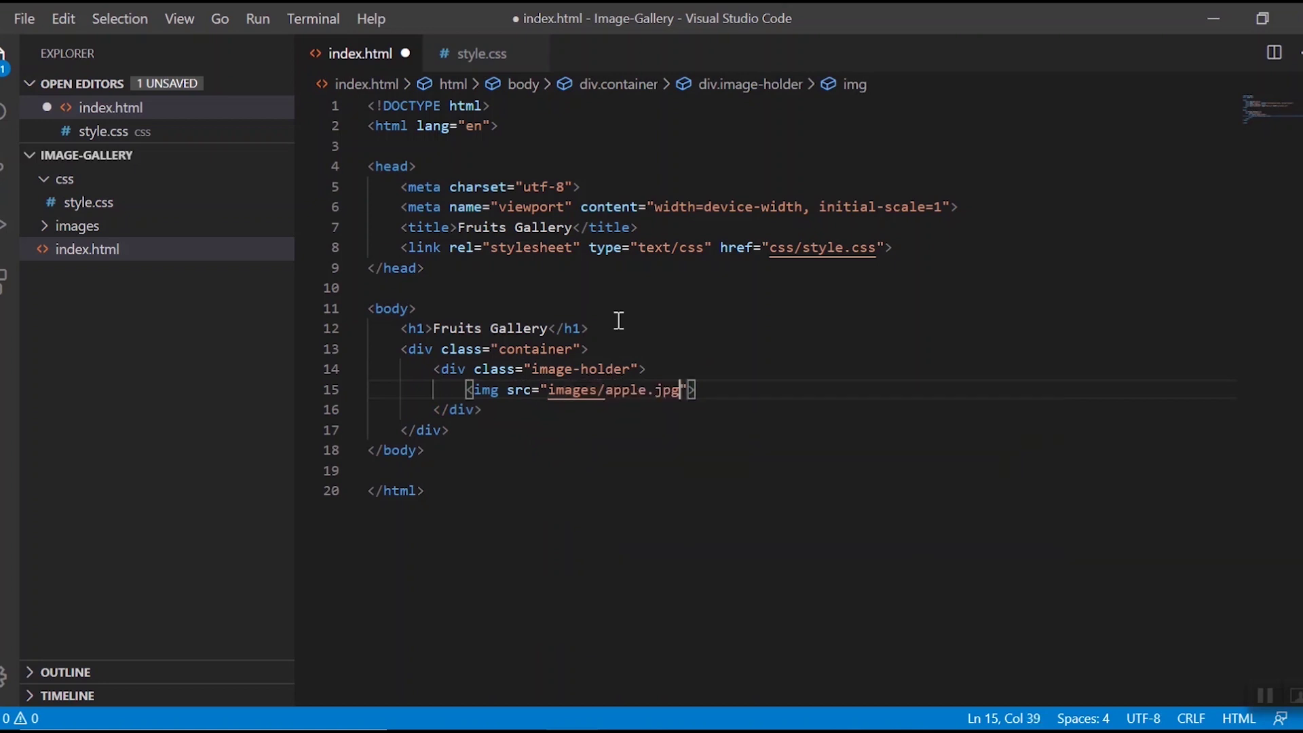
# - Copy the apple image-holder block and paste four more copies below it
pyautogui.click(457, 369)
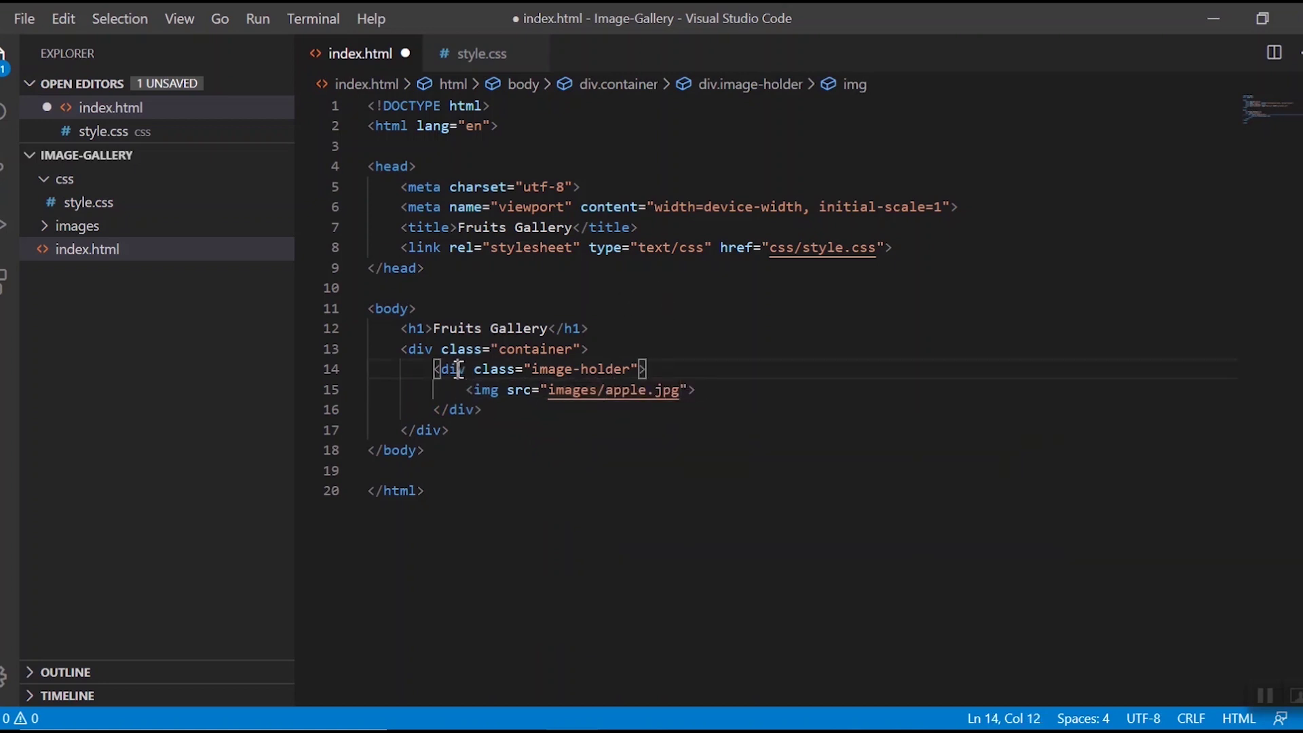
pyautogui.moveTo(486, 410); pyautogui.dragTo(426, 369)
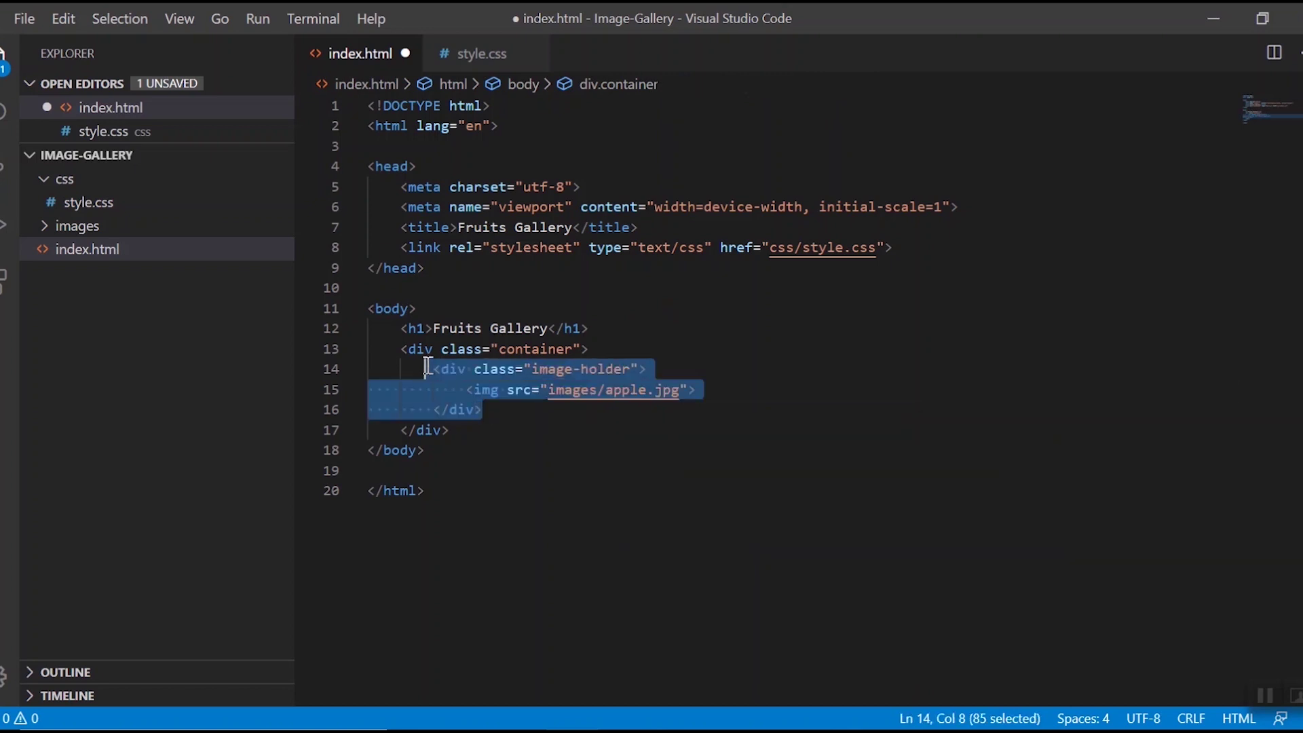
pyautogui.hotkey('ctrl', 'c')
pyautogui.click(511, 409)
pyautogui.press('Return')
pyautogui.hotkey('ctrl', 'v')
pyautogui.press('Return')
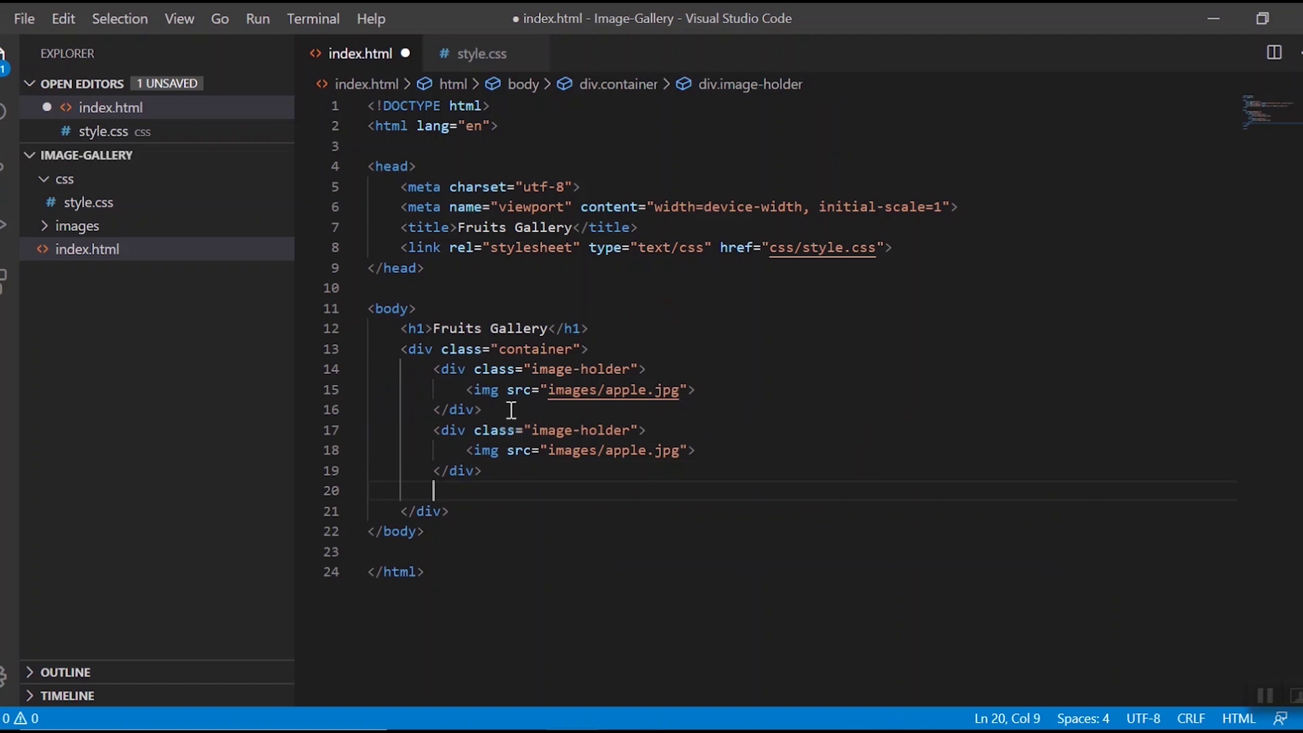
pyautogui.hotkey('ctrl', 'v')
pyautogui.press('Return')
pyautogui.hotkey('ctrl', 'v')
pyautogui.press('Return')
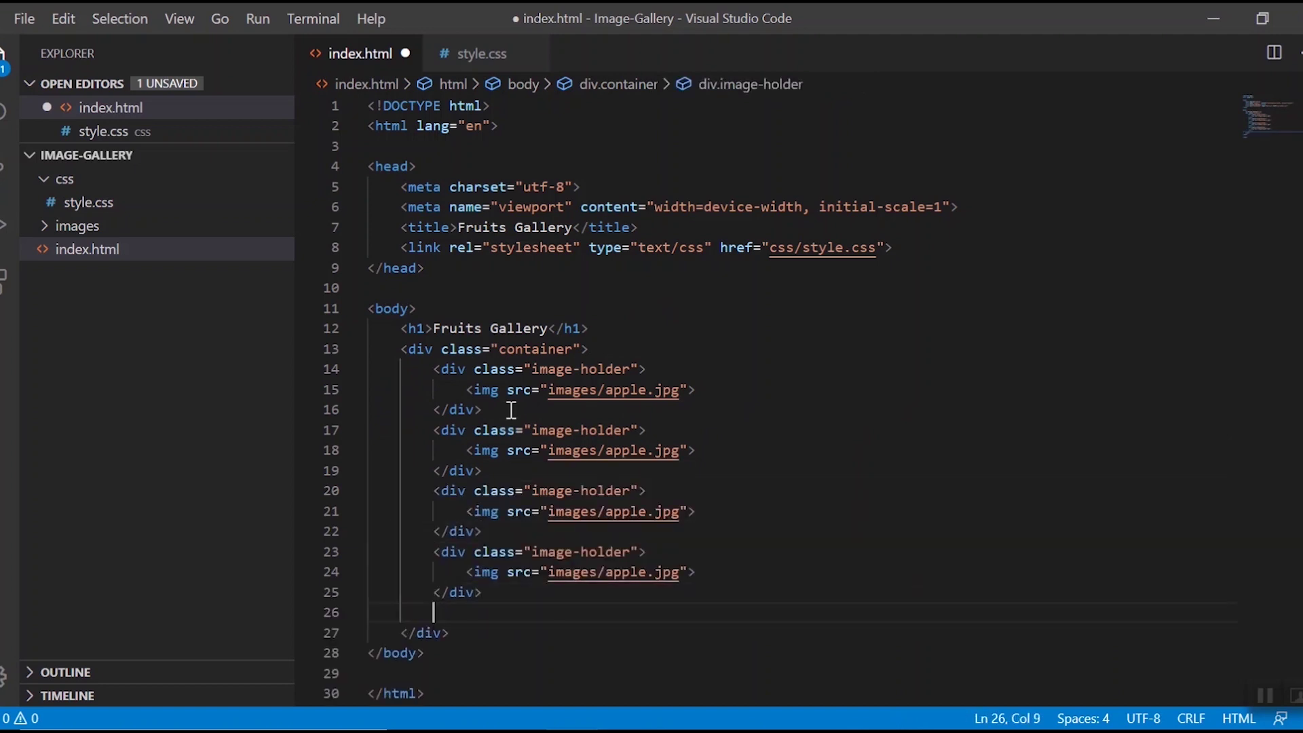
pyautogui.hotkey('ctrl', 'v')
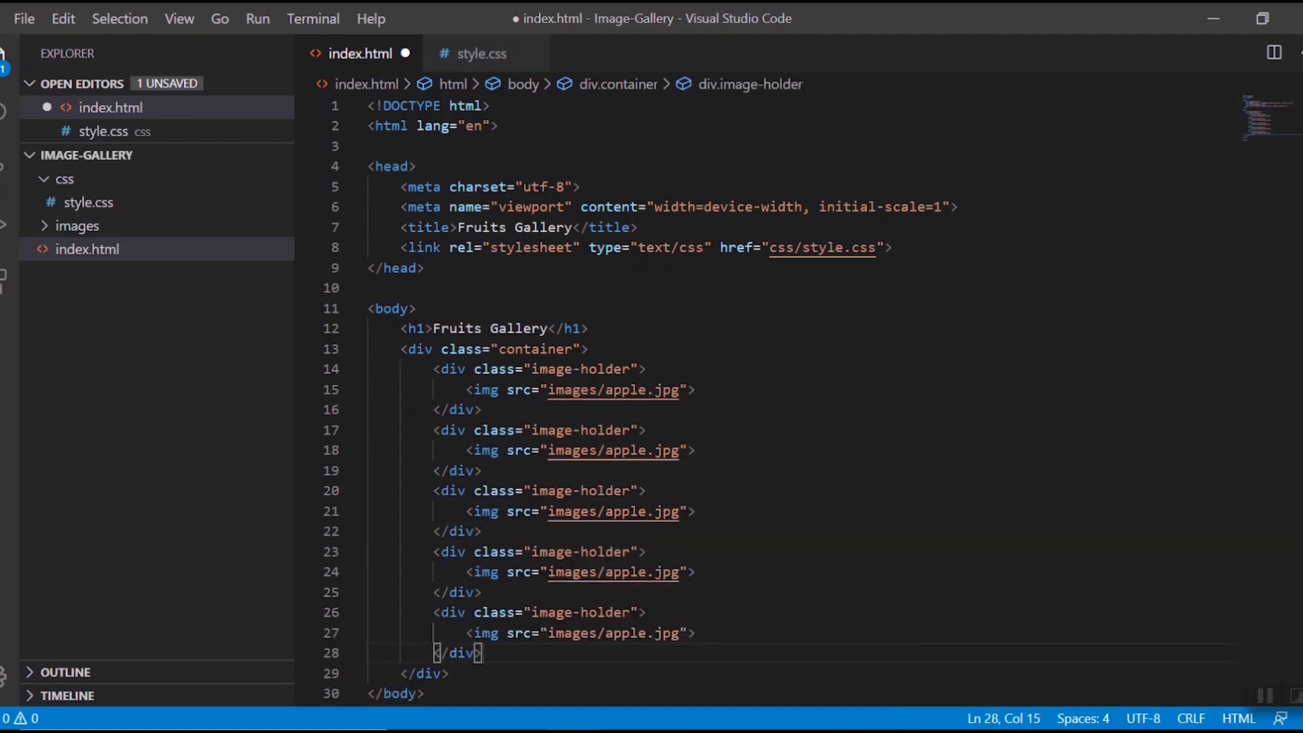
pyautogui.scroll(-2, 1233, 292)
# - Point the copied images at mango.jpg, orange.jpg, pineapple.jpg and plum.jpg
pyautogui.click(698, 369)
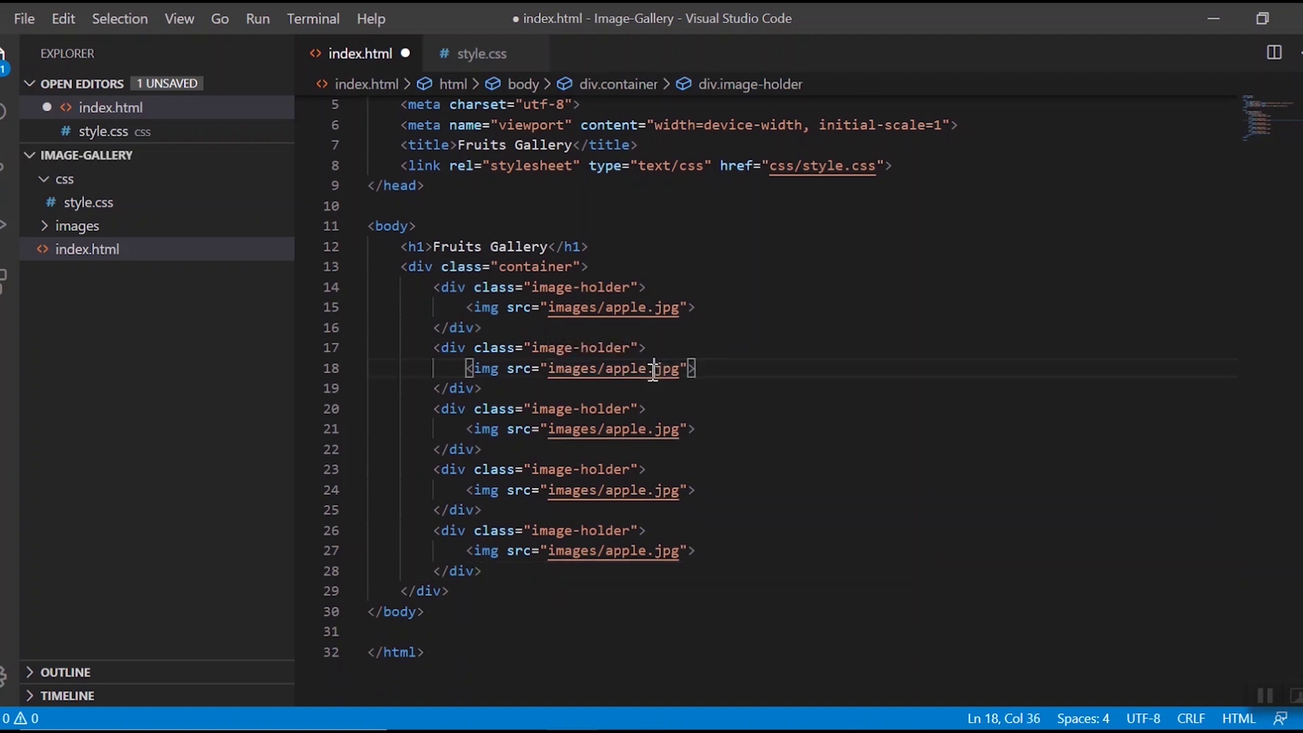
pyautogui.press('BackSpace')
pyautogui.press('BackSpace')
pyautogui.press('BackSpace')
pyautogui.press('BackSpace')
pyautogui.press('BackSpace')
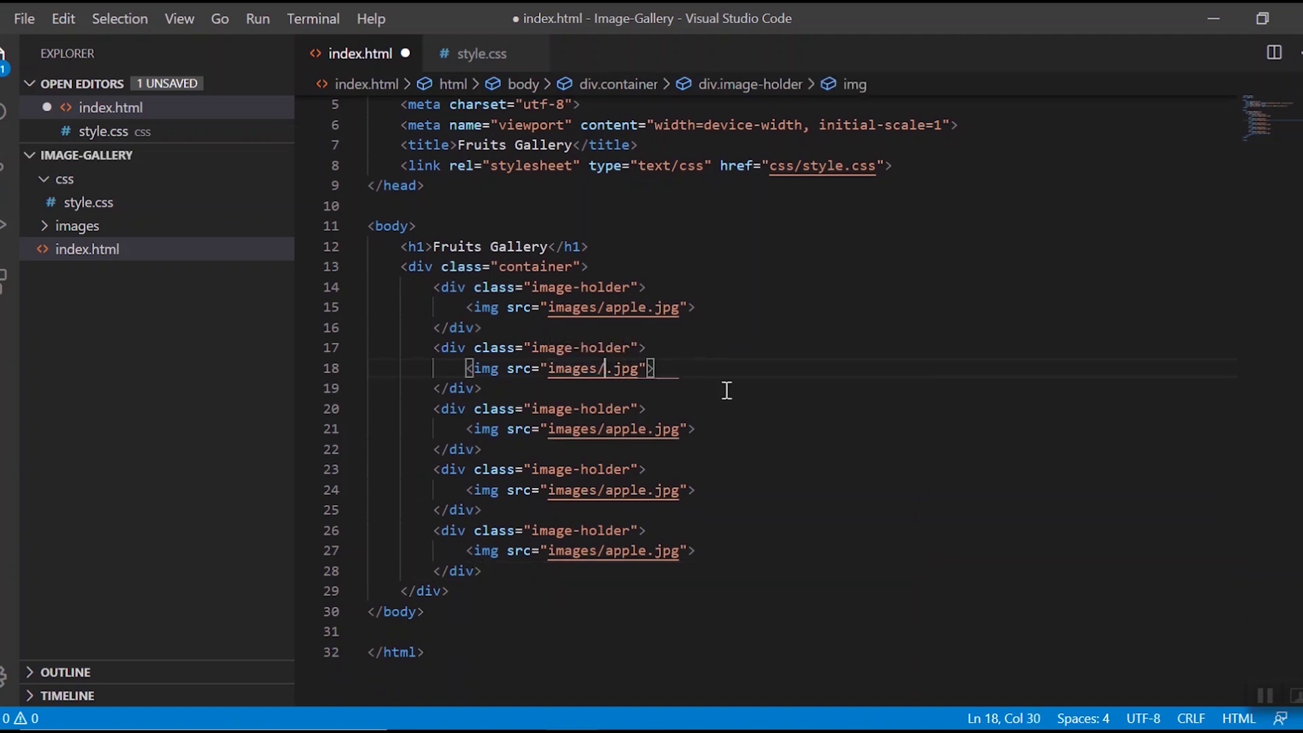
pyautogui.write('man')
pyautogui.click(726, 396)
pyautogui.press('Return')
pyautogui.press('Tab')
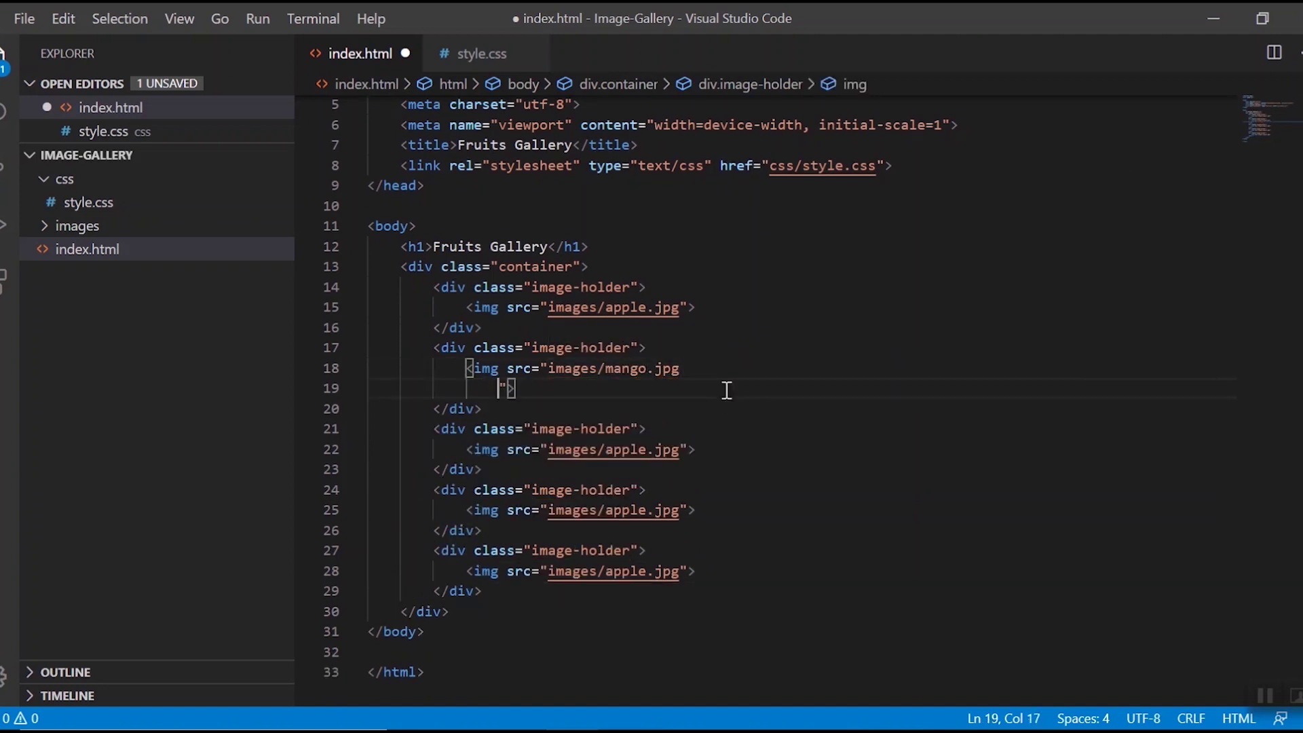
pyautogui.press('BackSpace')
pyautogui.press('BackSpace')
pyautogui.press('BackSpace')
pyautogui.press('BackSpace')
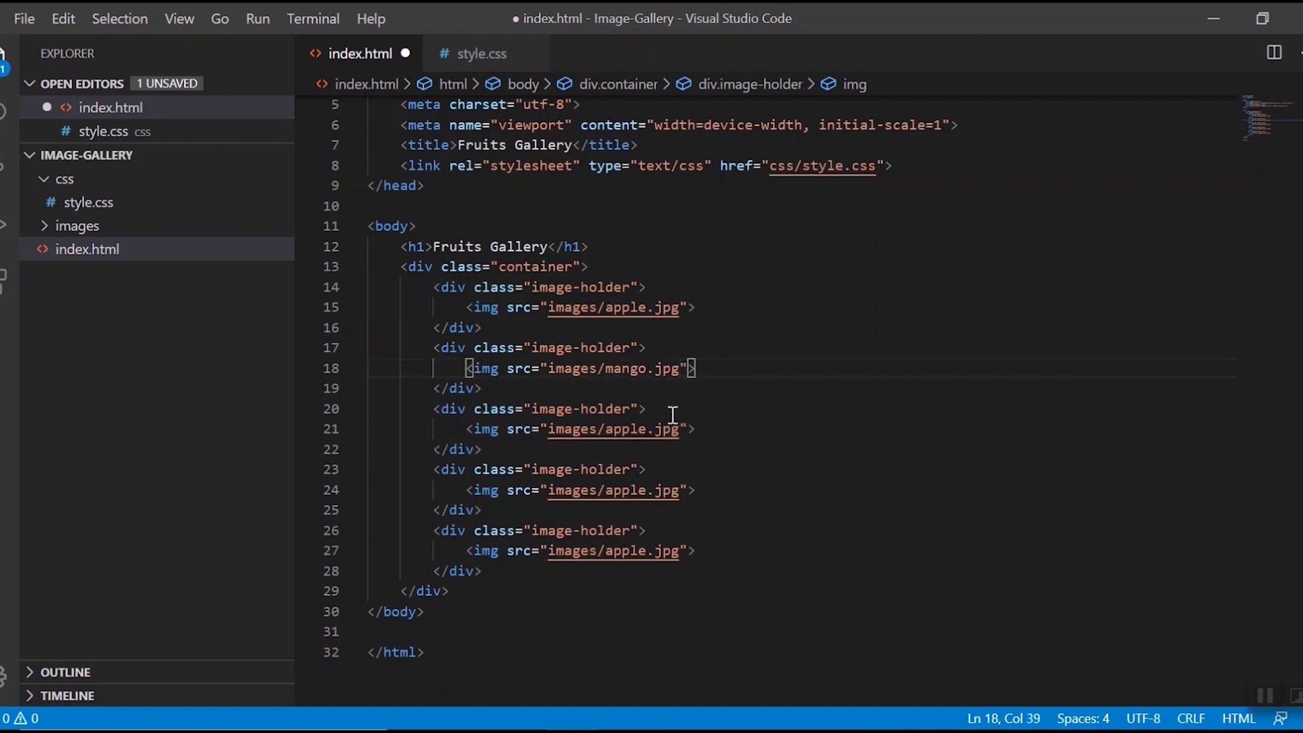
pyautogui.press('BackSpace')
pyautogui.press('BackSpace')
pyautogui.press('BackSpace')
pyautogui.write('p')
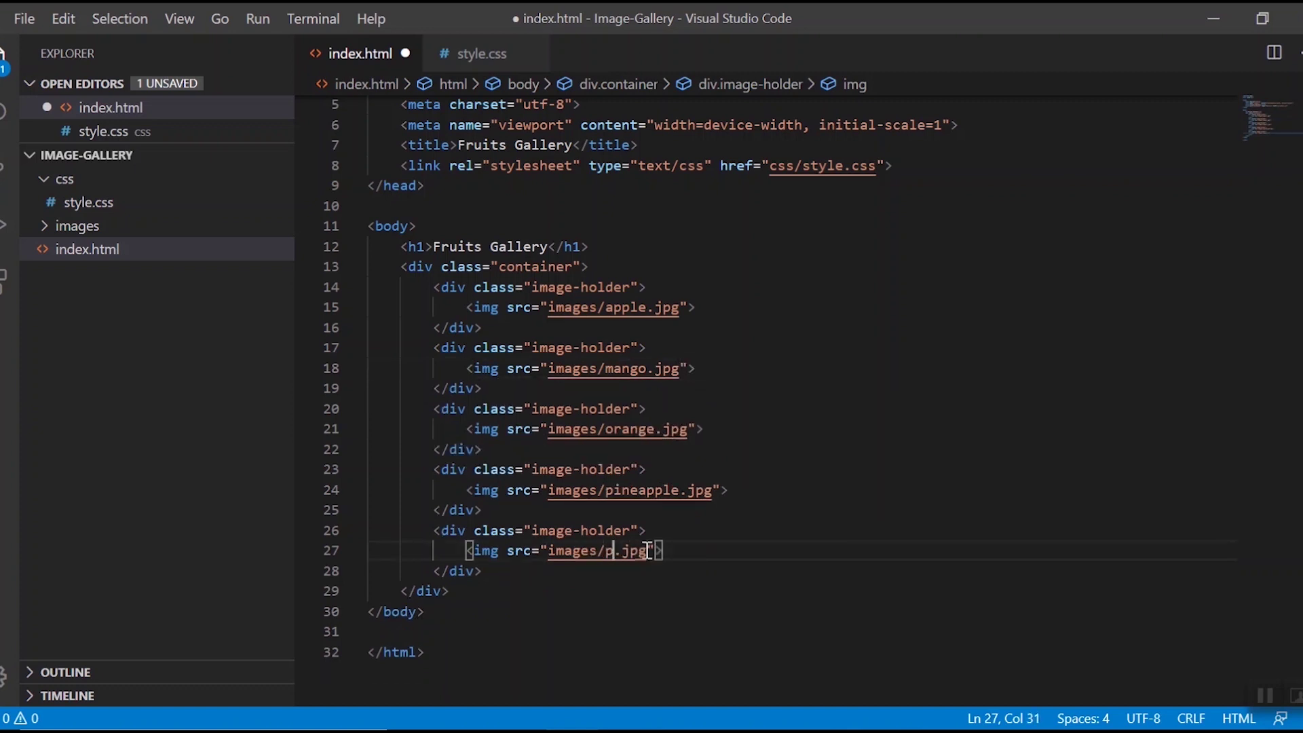
pyautogui.write('l')
pyautogui.press('Return')
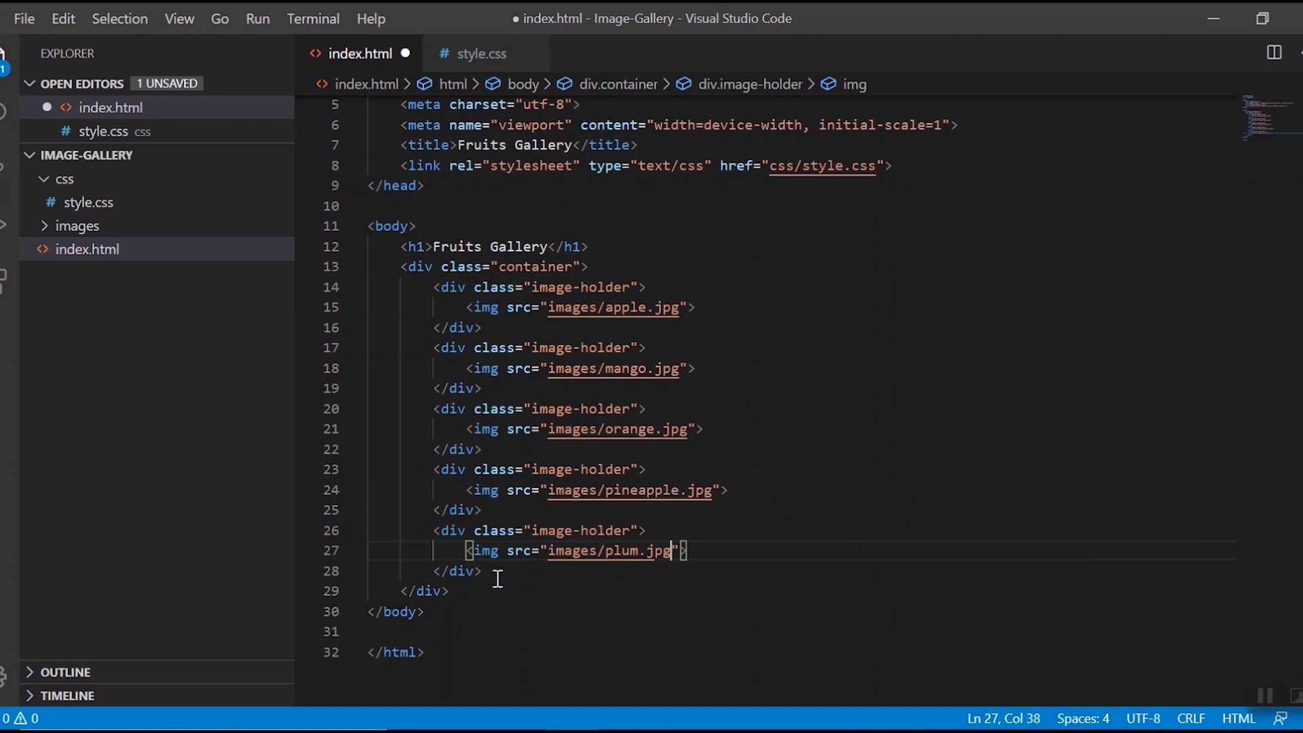
# - Duplicate the plum block as a sixth image showing strawberry.jpg, and save index.html
pyautogui.moveTo(498, 578); pyautogui.dragTo(428, 531)
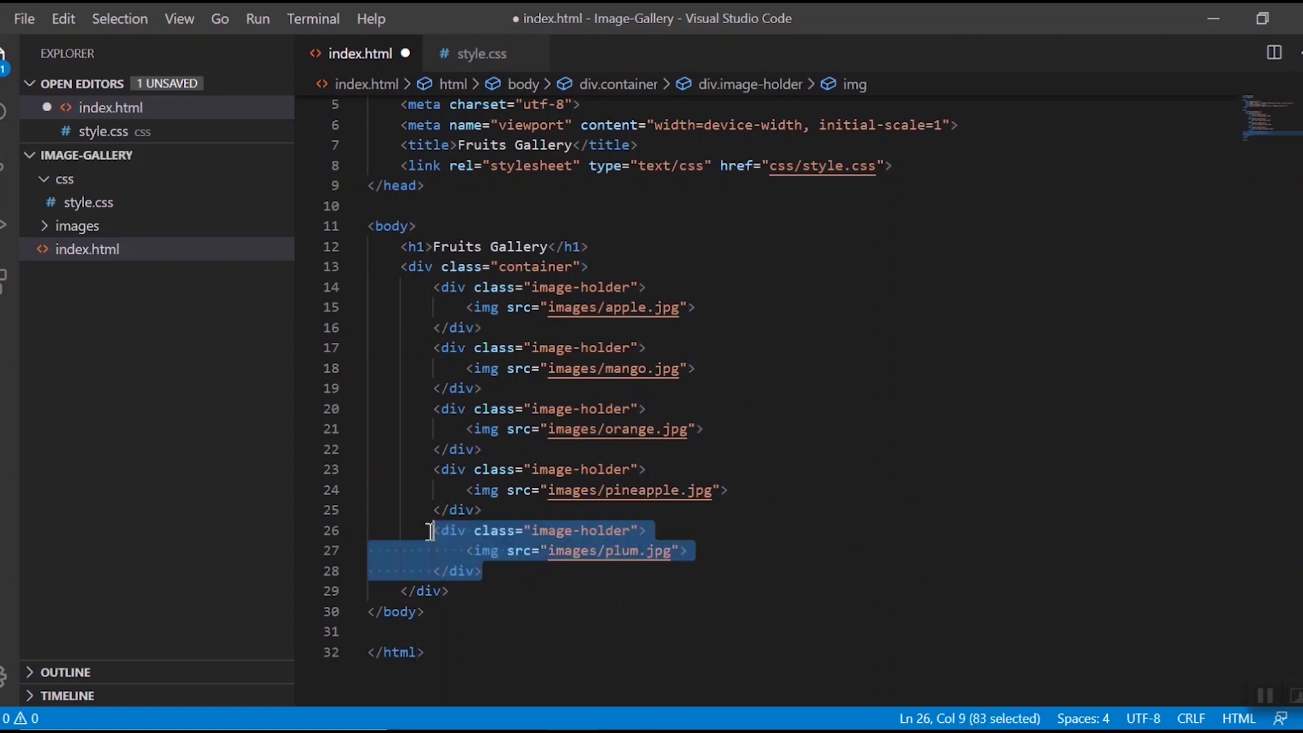
pyautogui.hotkey('ctrl', 'c')
pyautogui.click(513, 566)
pyautogui.press('Return')
pyautogui.hotkey('ctrl', 'v')
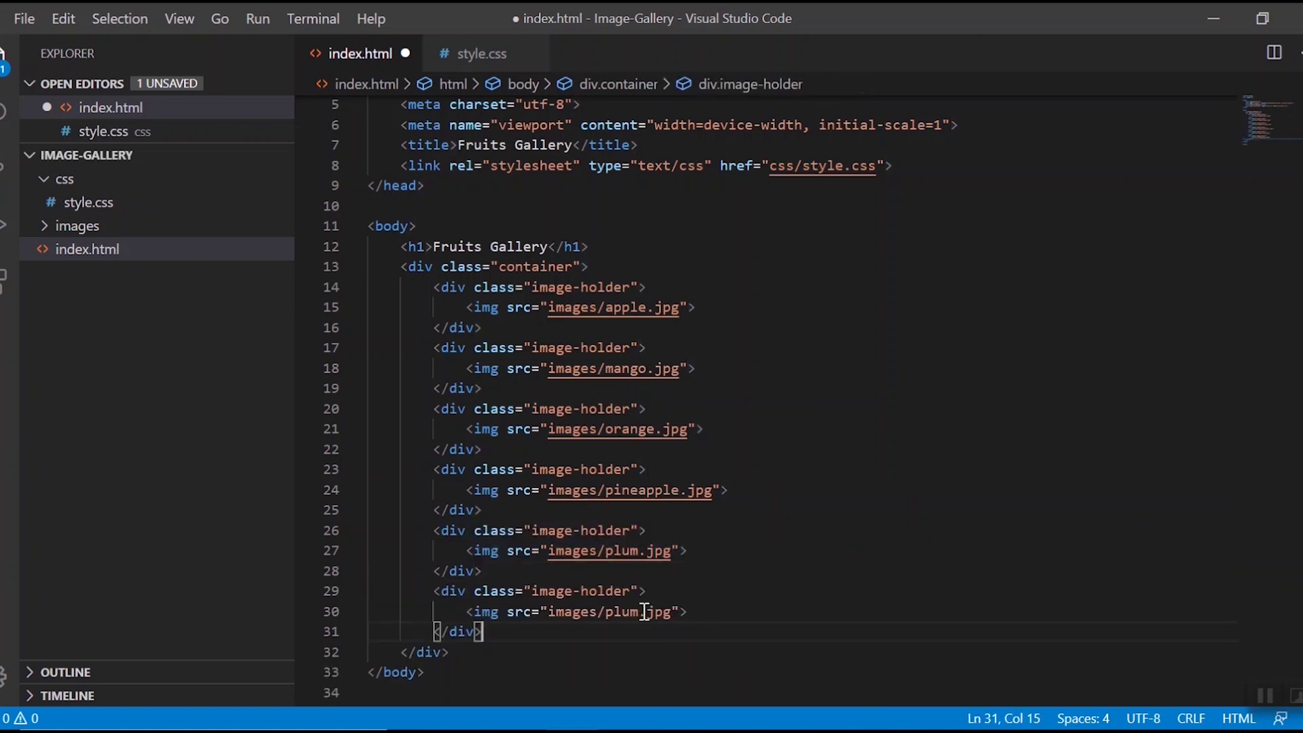
pyautogui.click(644, 612)
pyautogui.press('BackSpace')
pyautogui.press('BackSpace')
pyautogui.press('BackSpace')
pyautogui.write('st')
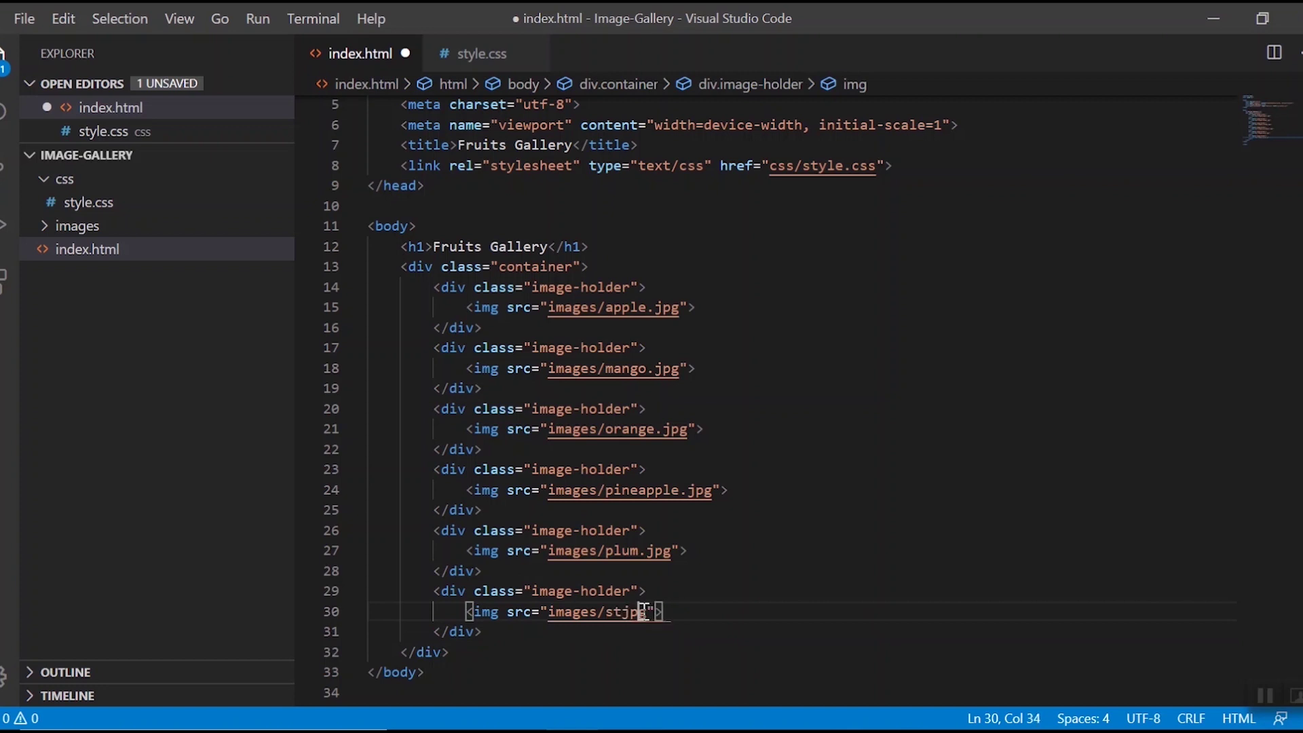
pyautogui.press('BackSpace')
pyautogui.press('BackSpace')
pyautogui.press('BackSpace')
pyautogui.press('BackSpace')
pyautogui.press('BackSpace')
pyautogui.press('BackSpace')
pyautogui.write('/s')
pyautogui.press('Return')
pyautogui.hotkey('ctrl', 's')
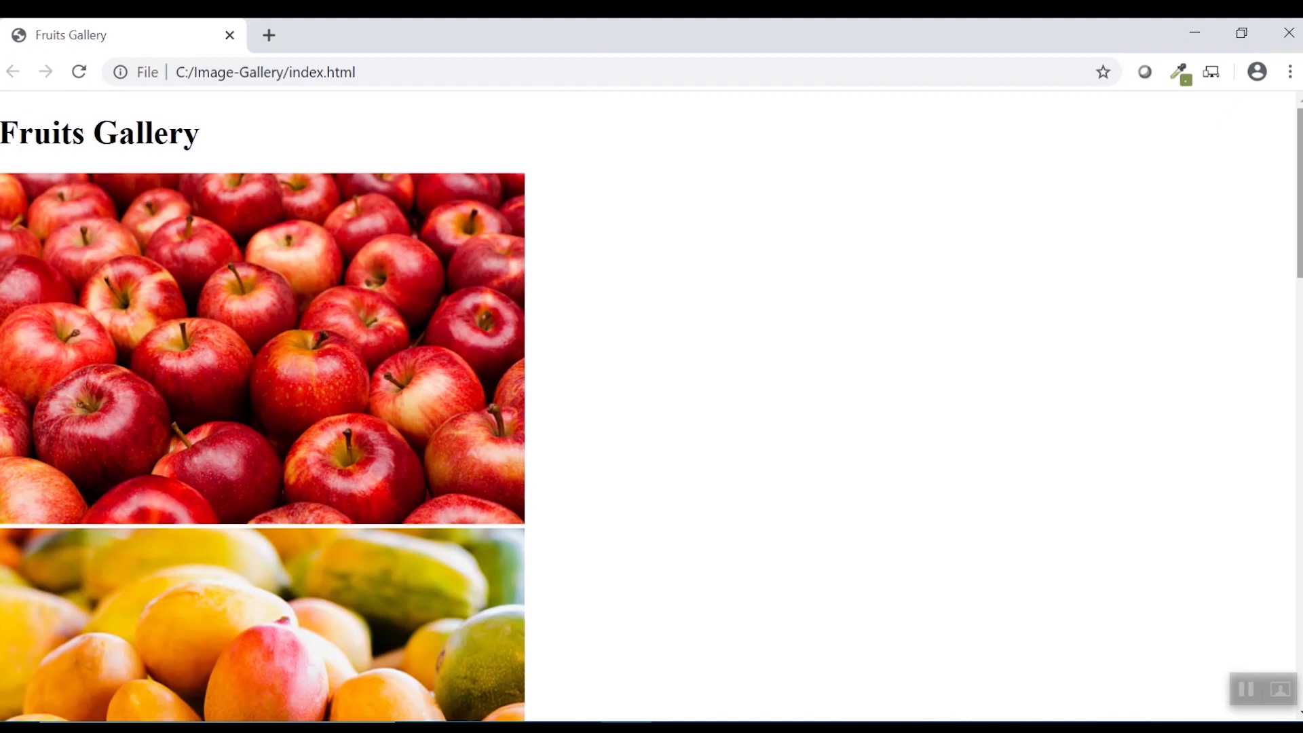
pyautogui.moveTo(1300, 194)
pyautogui.mouseDown()
pyautogui.moveTo(1300, 572)
pyautogui.moveTo(1300, 194)
pyautogui.mouseUp()
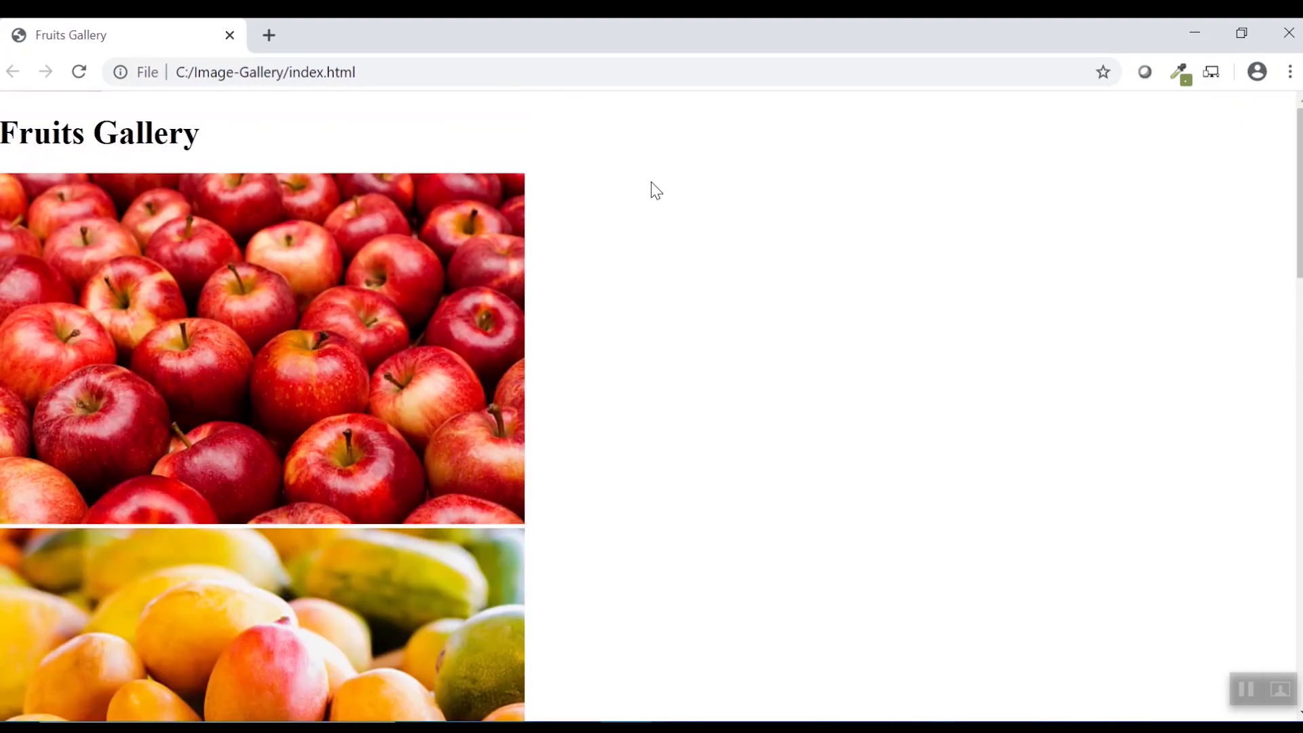
pyautogui.hotkey('alt', 'Tab')
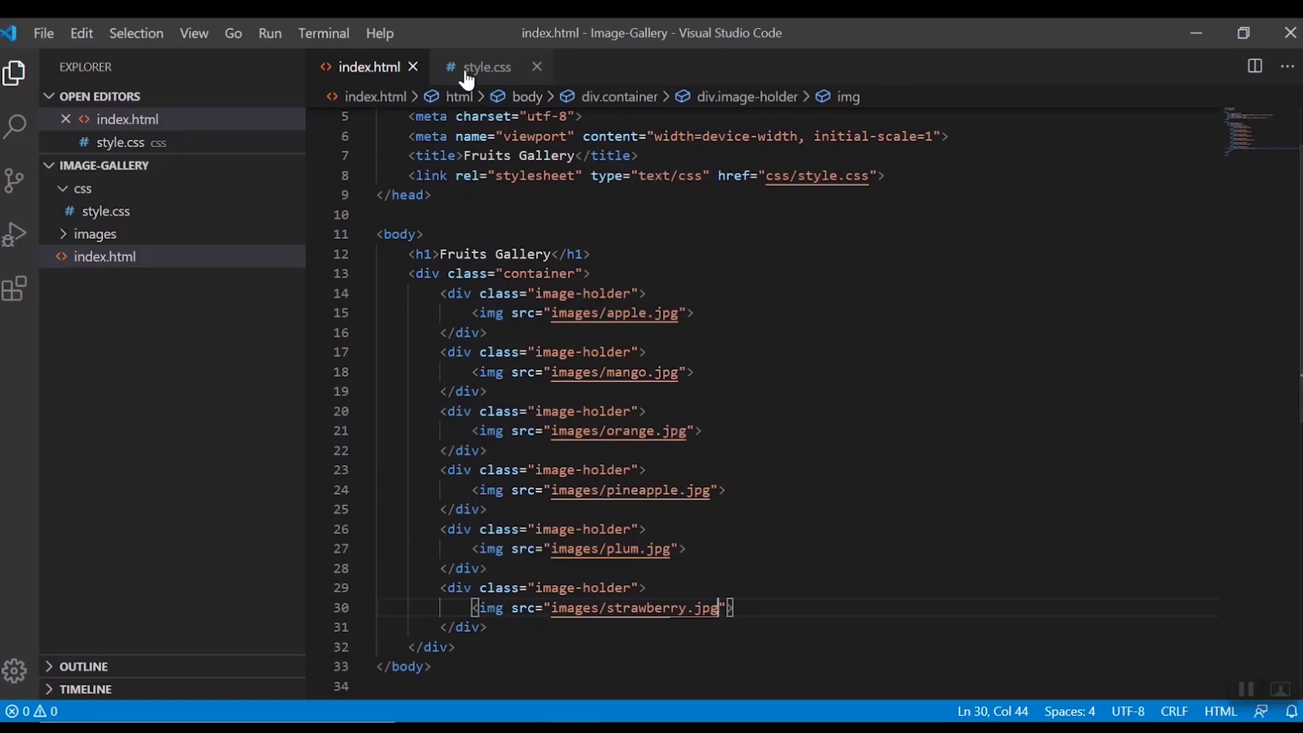
# - In style.css, write a body rule: display flex, align-items center, flex-direction column; save
pyautogui.click(472, 73)
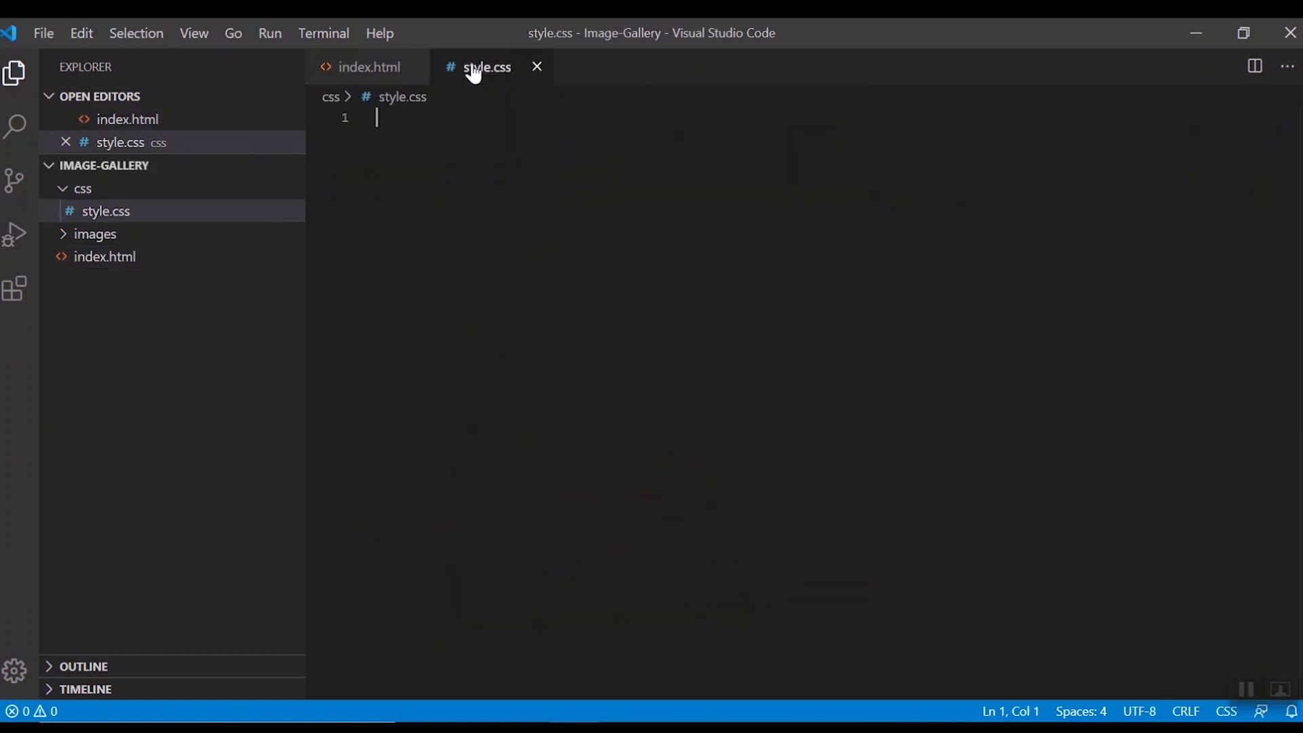
pyautogui.write('body')
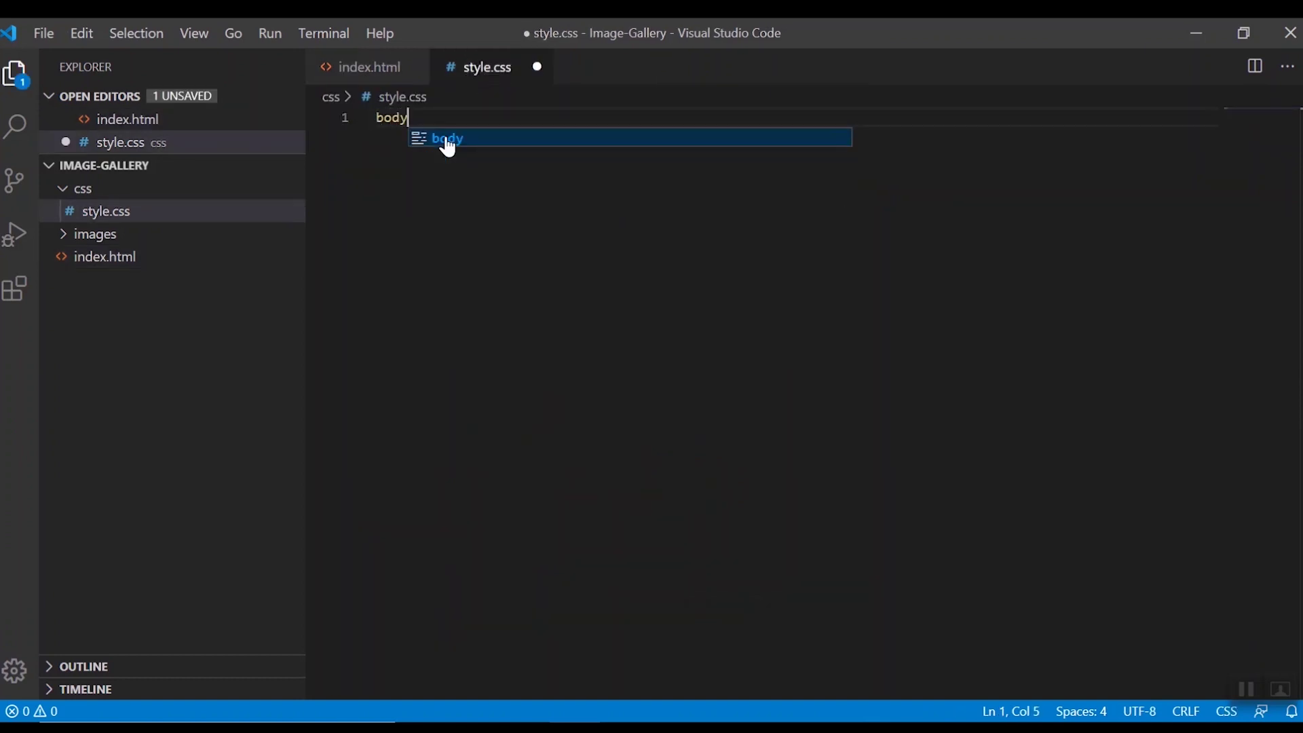
pyautogui.write('{')
pyautogui.press('Return')
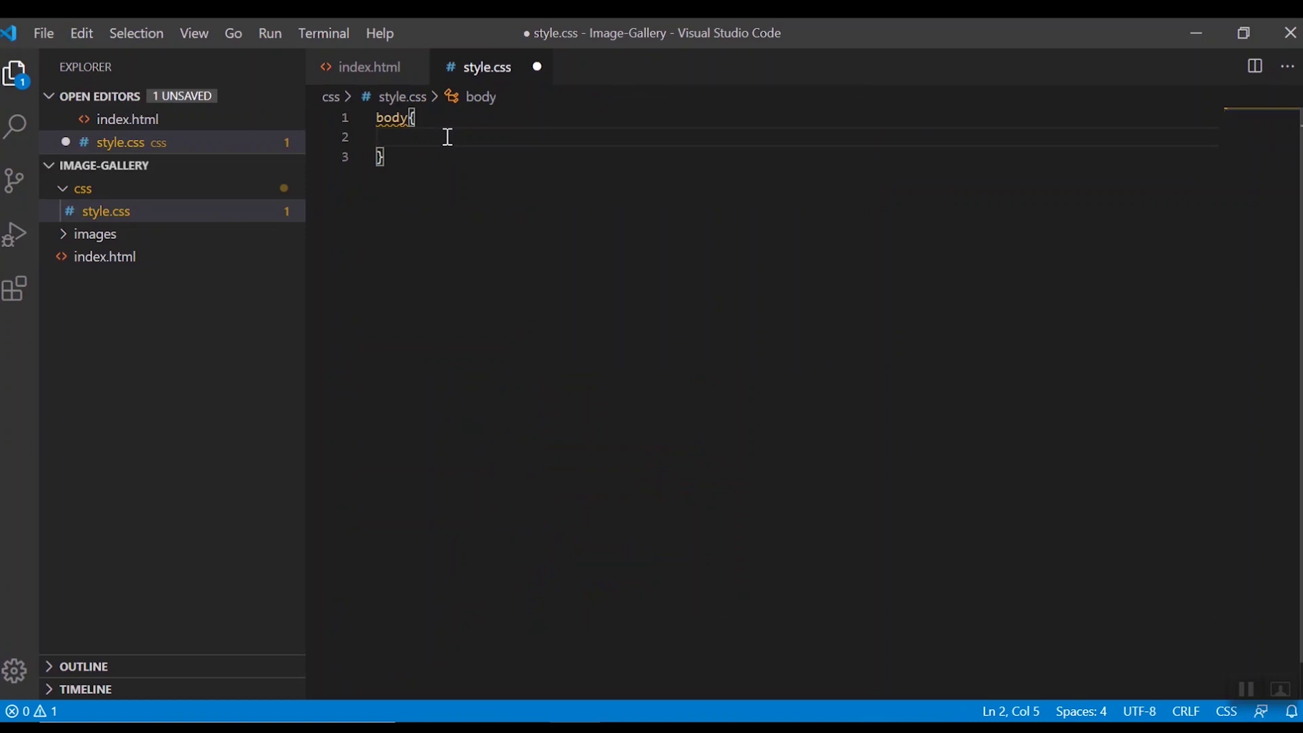
pyautogui.write('di')
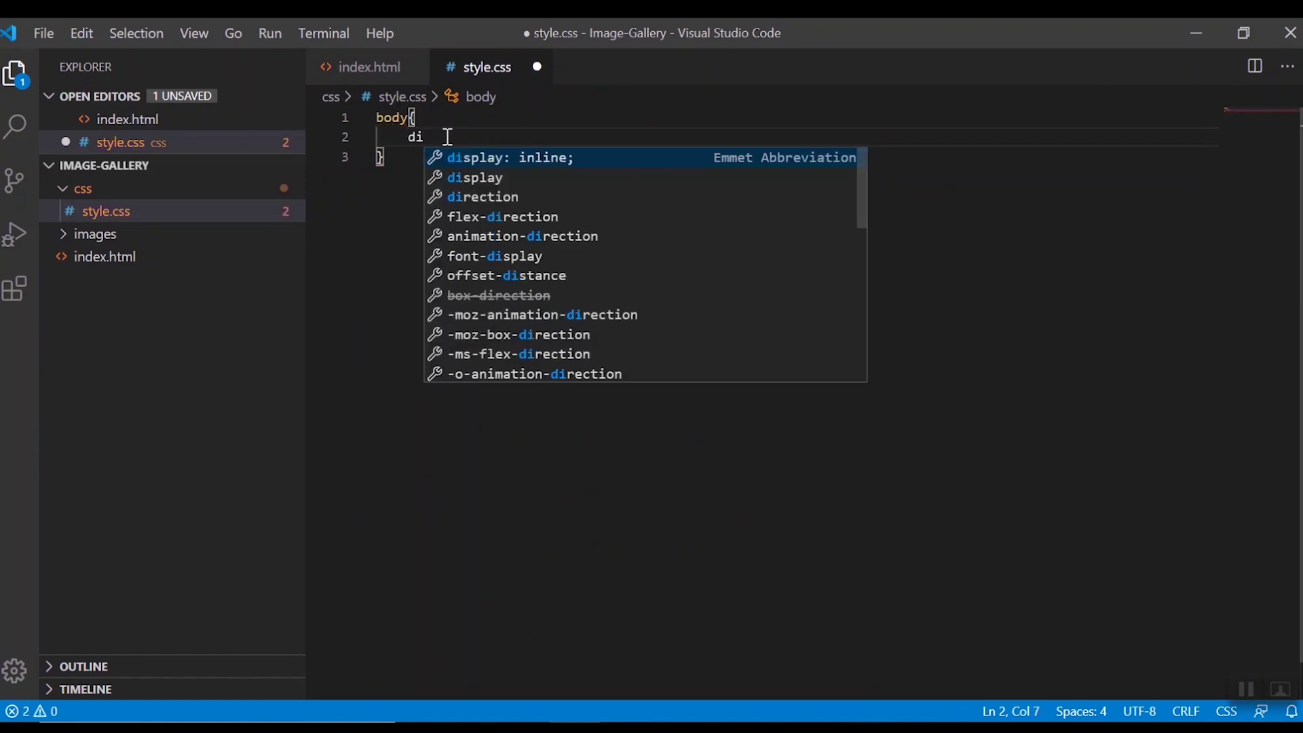
pyautogui.press('Return')
pyautogui.press('Return')
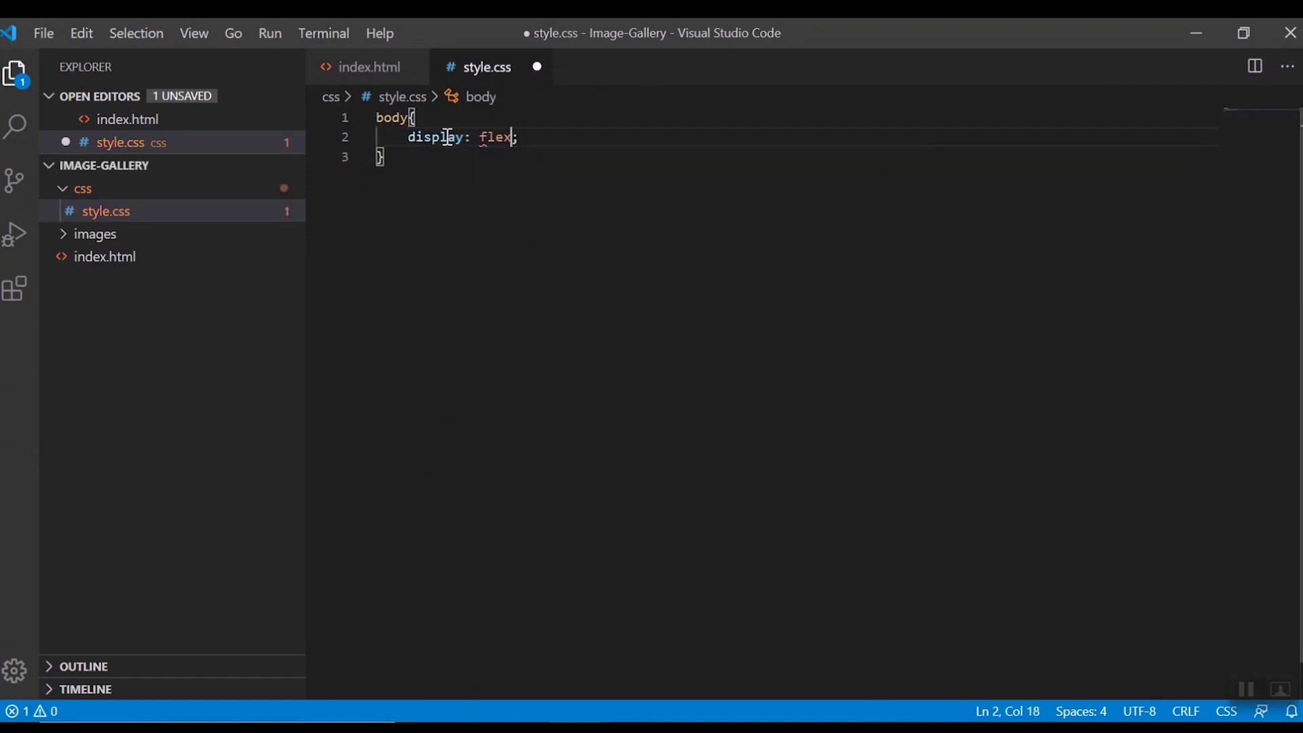
pyautogui.press('End')
pyautogui.press('Return')
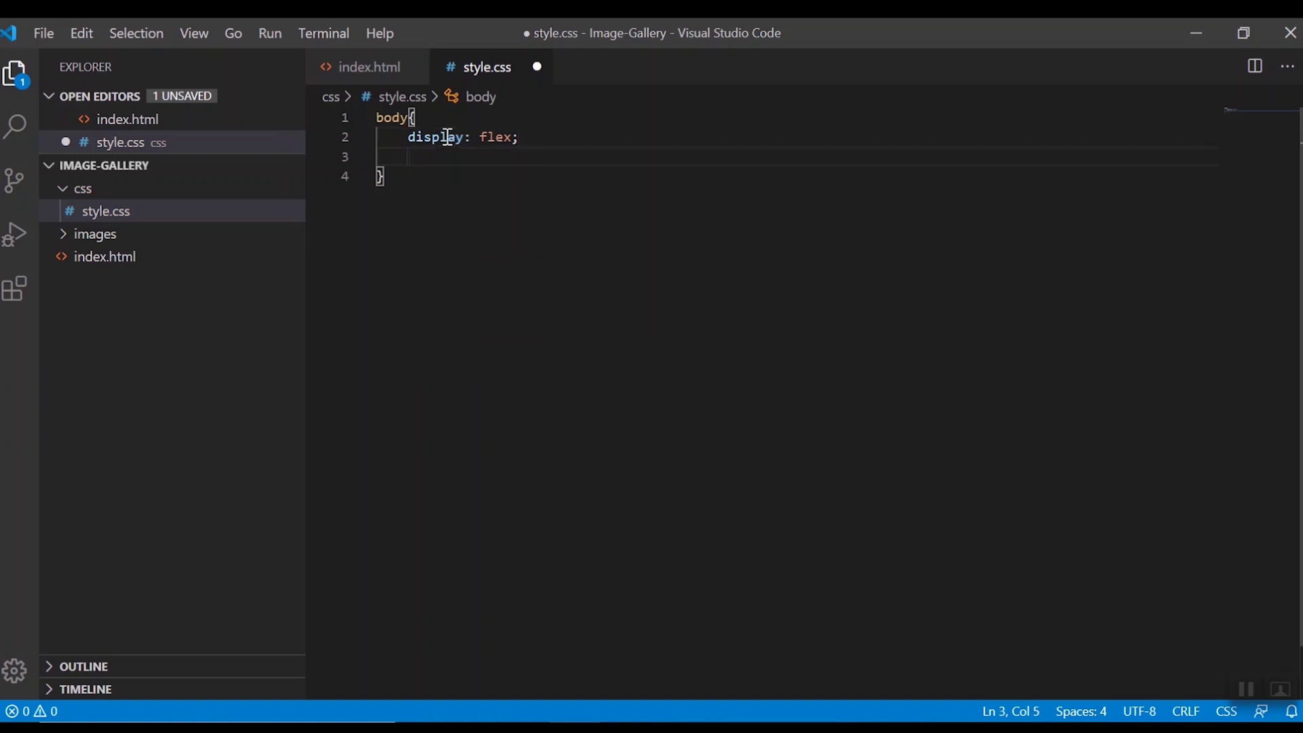
pyautogui.write('a')
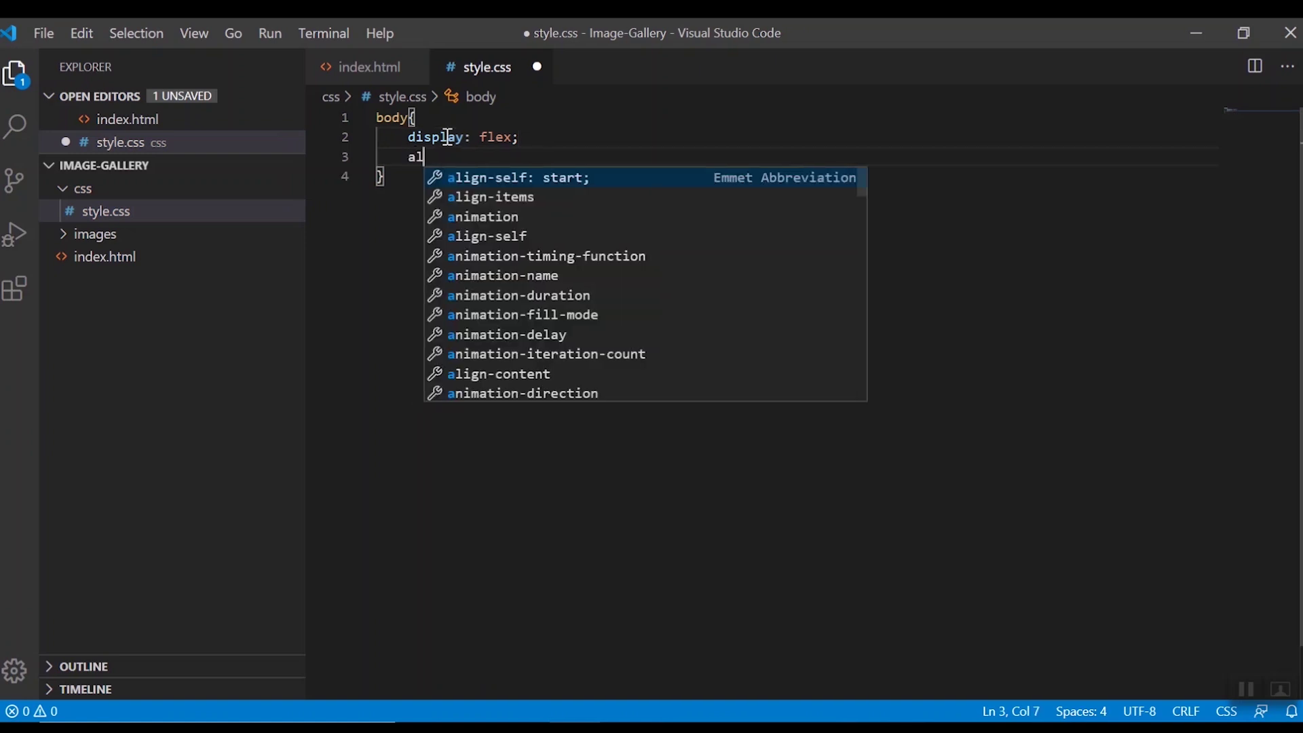
pyautogui.write('l')
pyautogui.press('Down')
pyautogui.press('Return')
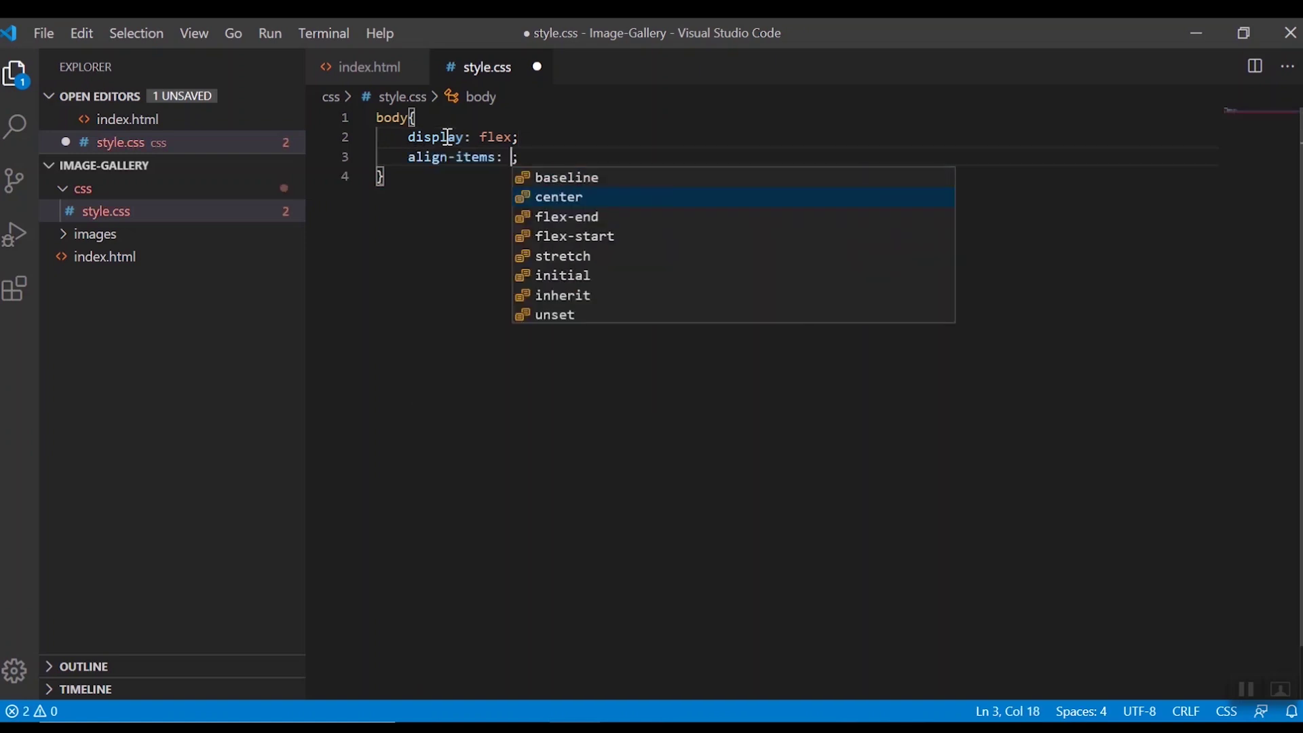
pyautogui.press('Return')
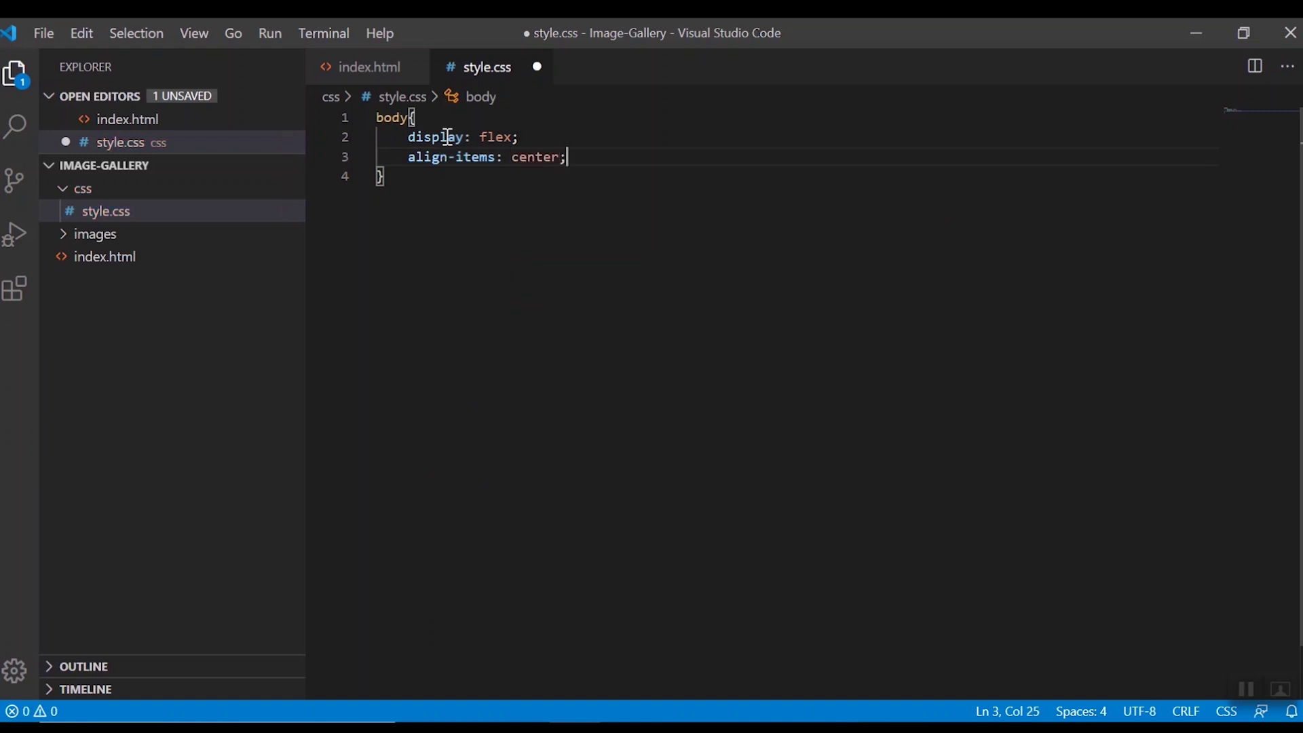
pyautogui.press('Return')
pyautogui.write('fl')
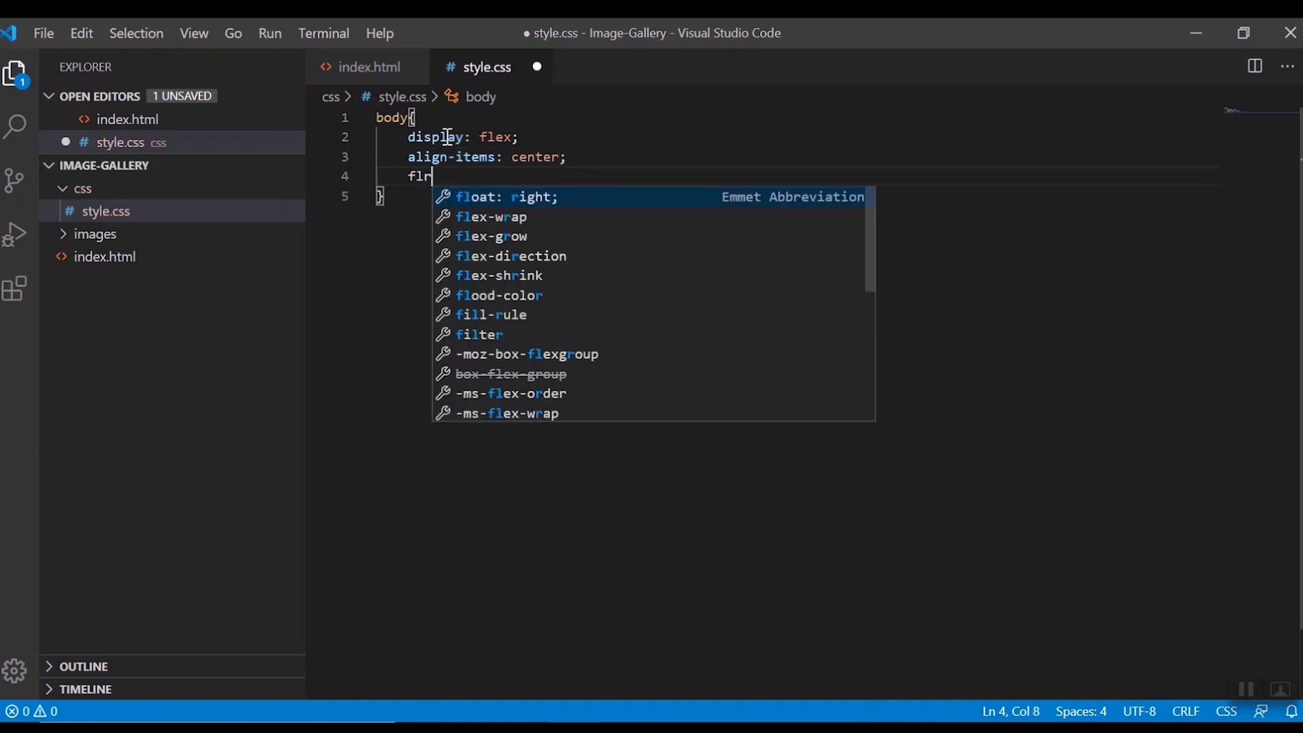
pyautogui.write('e')
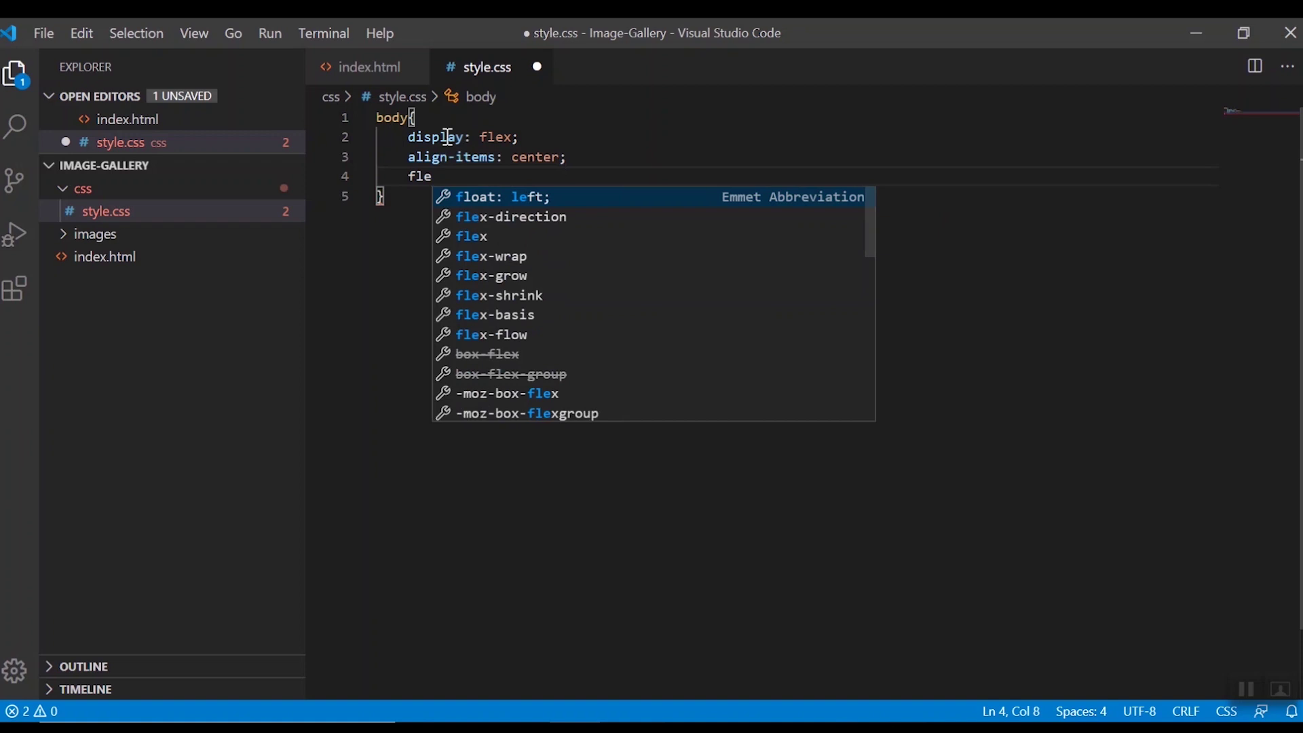
pyautogui.press('Down')
pyautogui.press('Return')
pyautogui.press('Return')
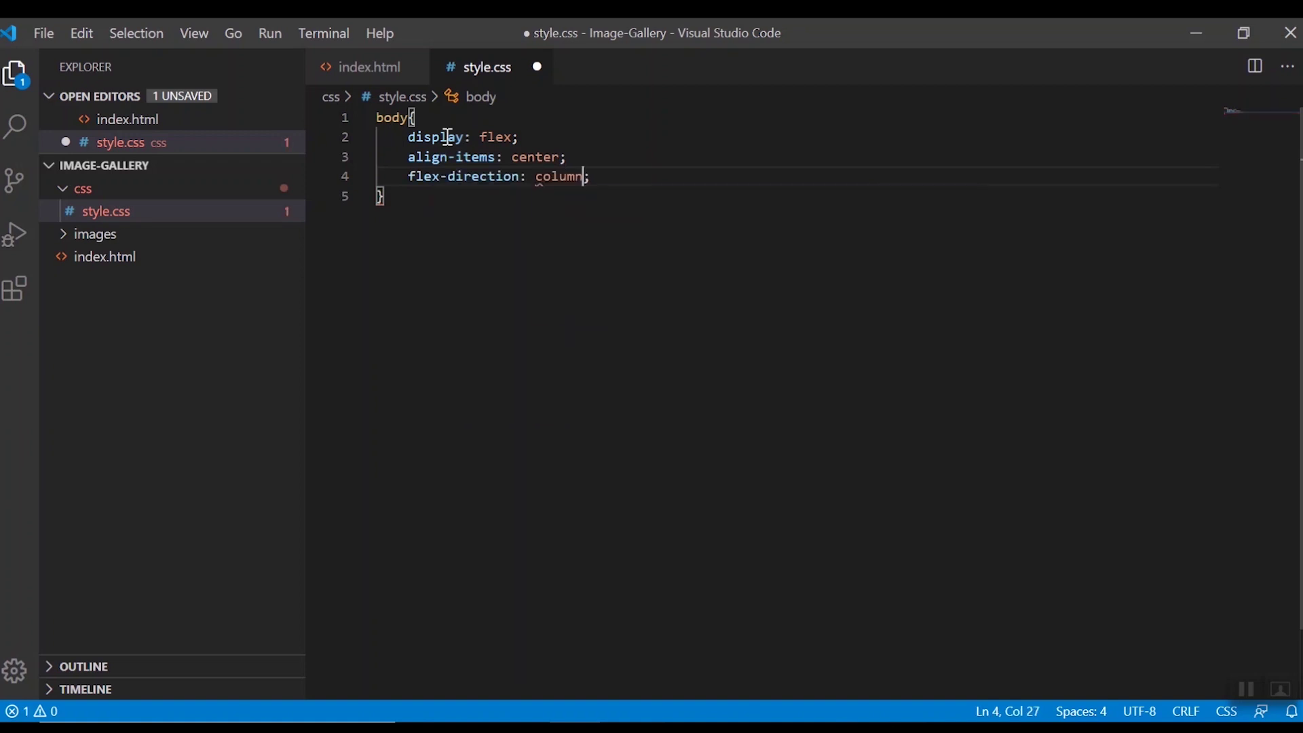
pyautogui.hotkey('ctrl', 's')
# - Reload the gallery in Chrome to show the centred heading and images
pyautogui.hotkey('alt', 'Tab')
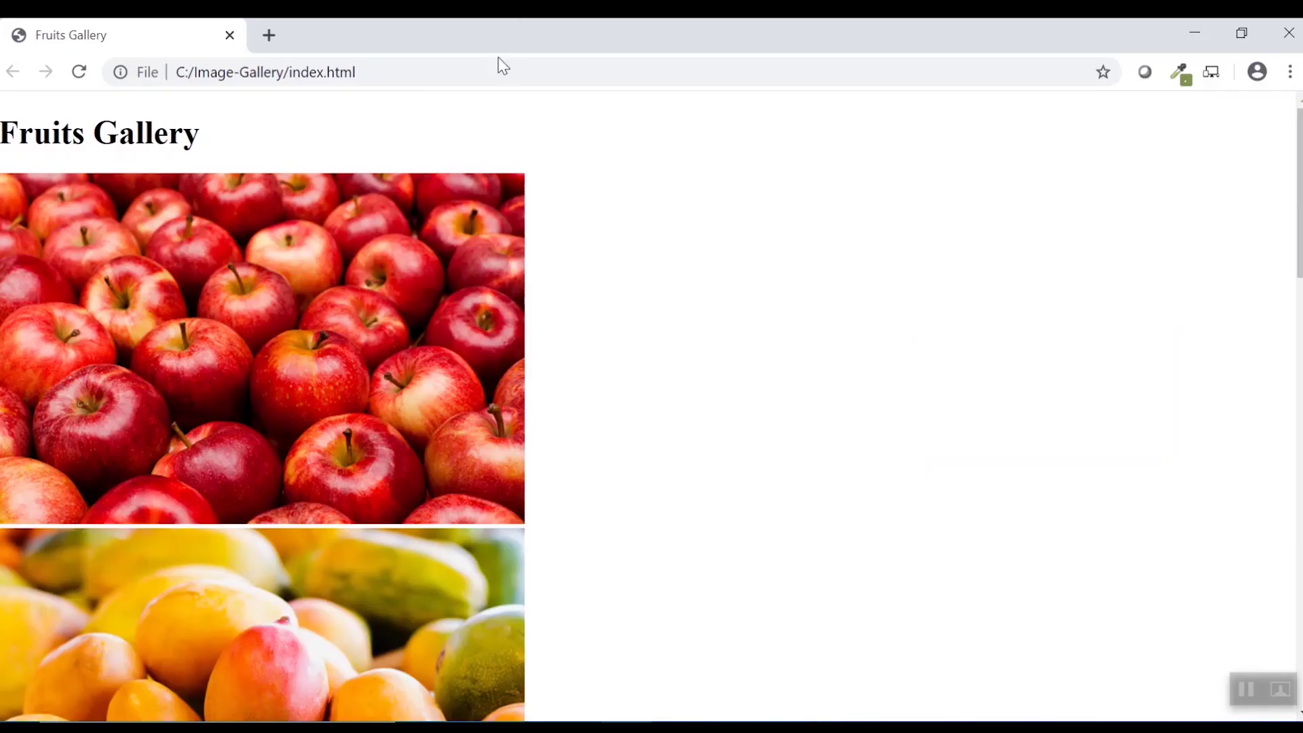
pyautogui.click(501, 71)
pyautogui.press('Return')
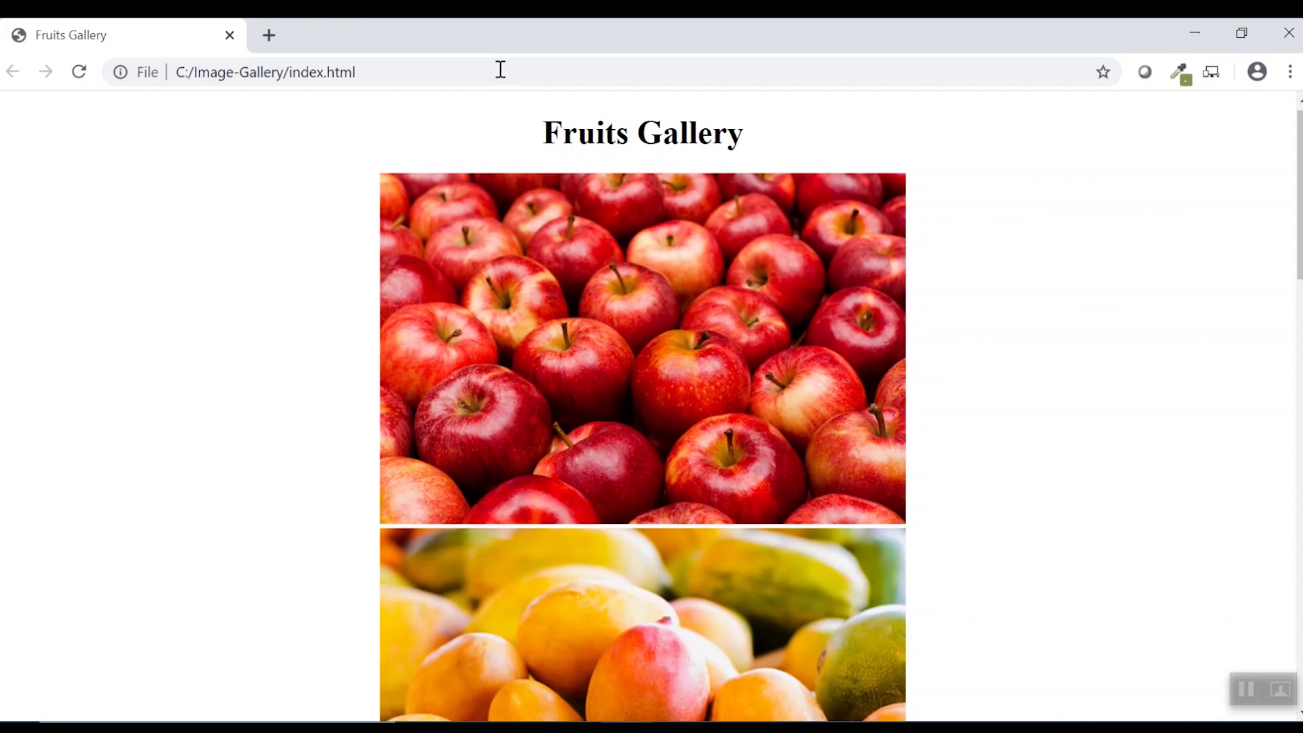
pyautogui.moveTo(1294, 200)
pyautogui.mouseDown()
pyautogui.moveTo(1292, 436)
pyautogui.moveTo(1291, 188)
pyautogui.mouseUp()
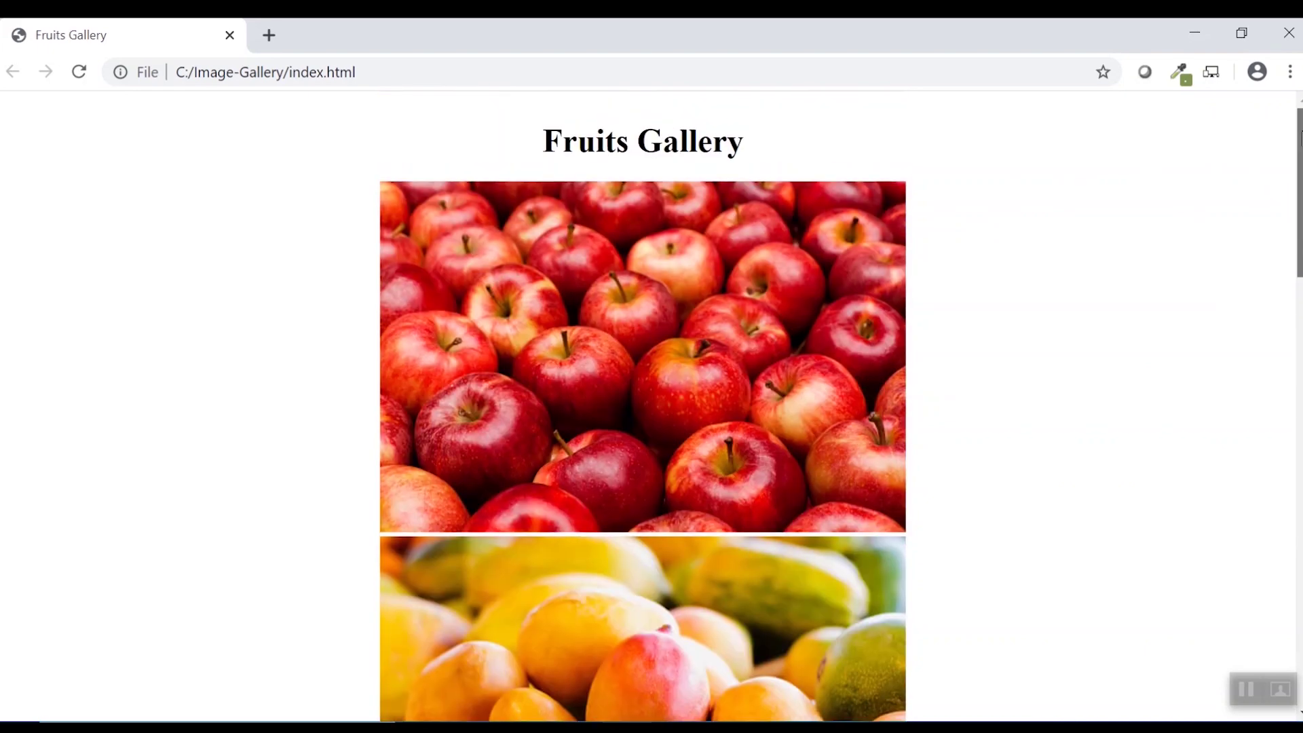
# - Add a .container rule with columns: 3 below the body rule and save
pyautogui.hotkey('alt', 'Tab')
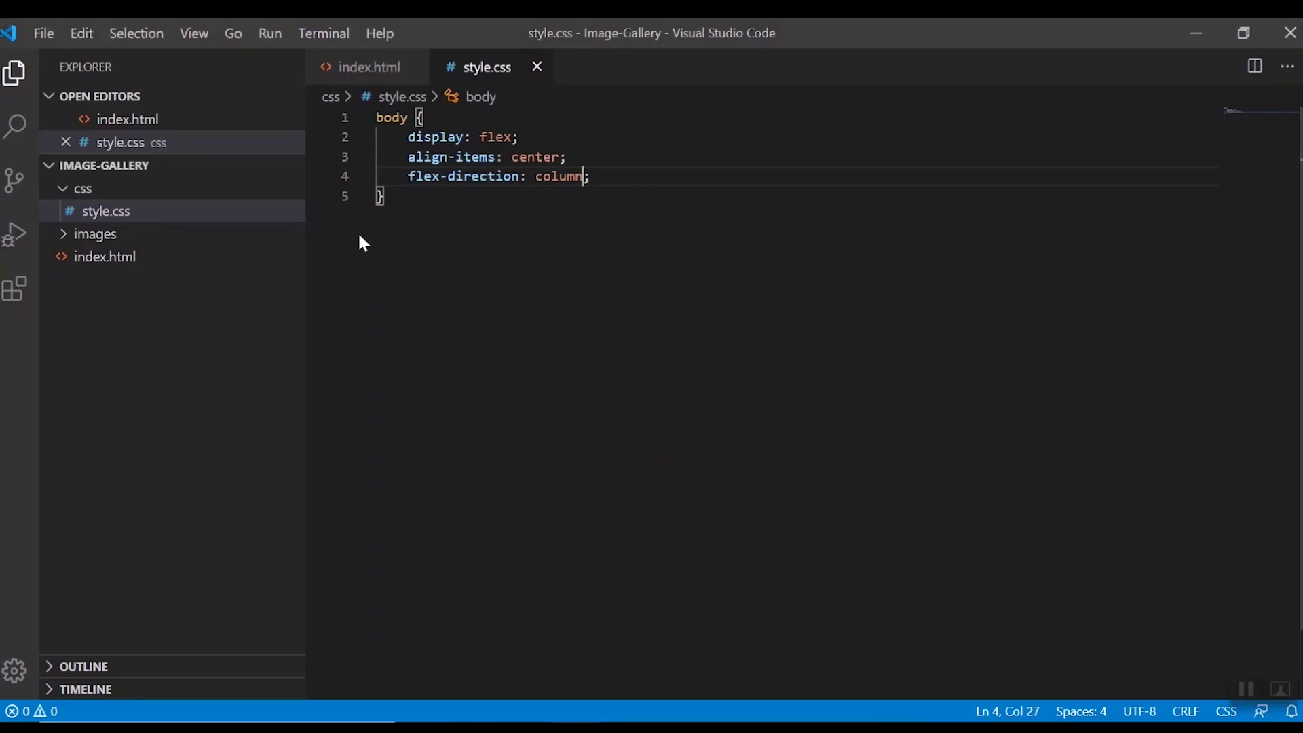
pyautogui.click(402, 197)
pyautogui.press('Return')
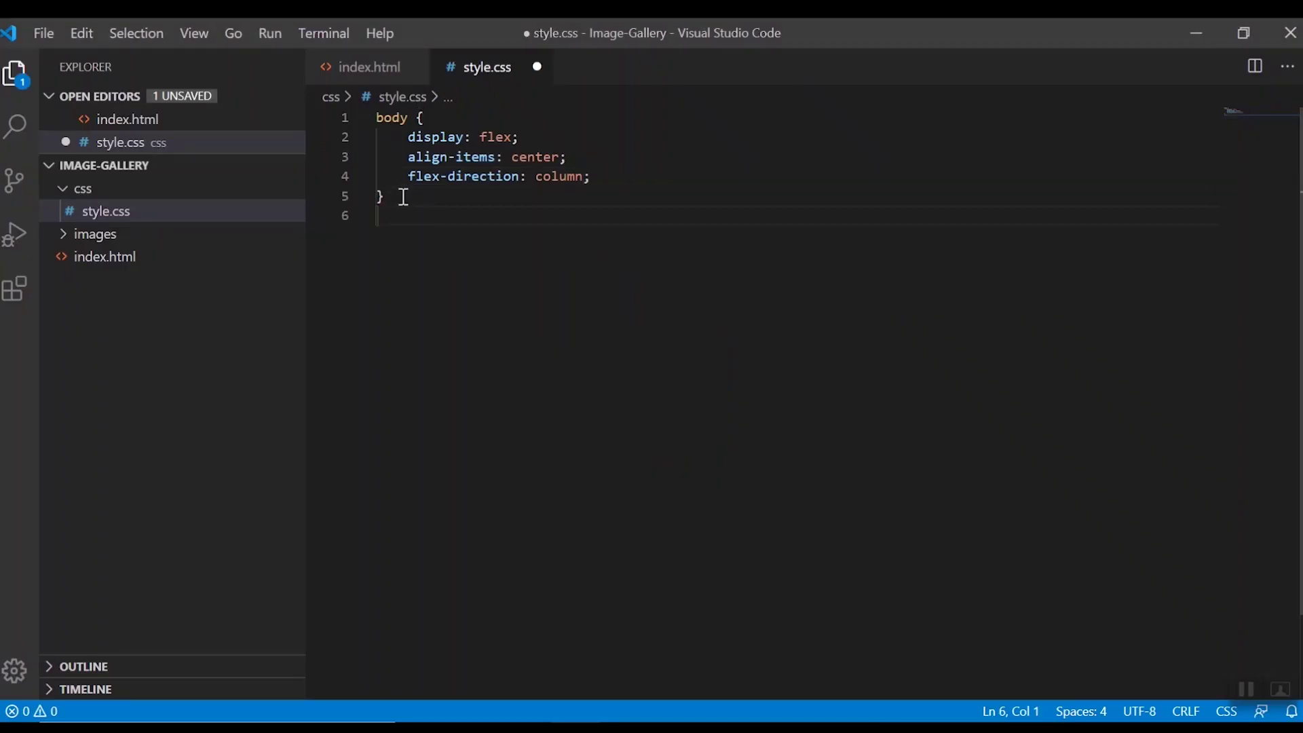
pyautogui.write('.conta')
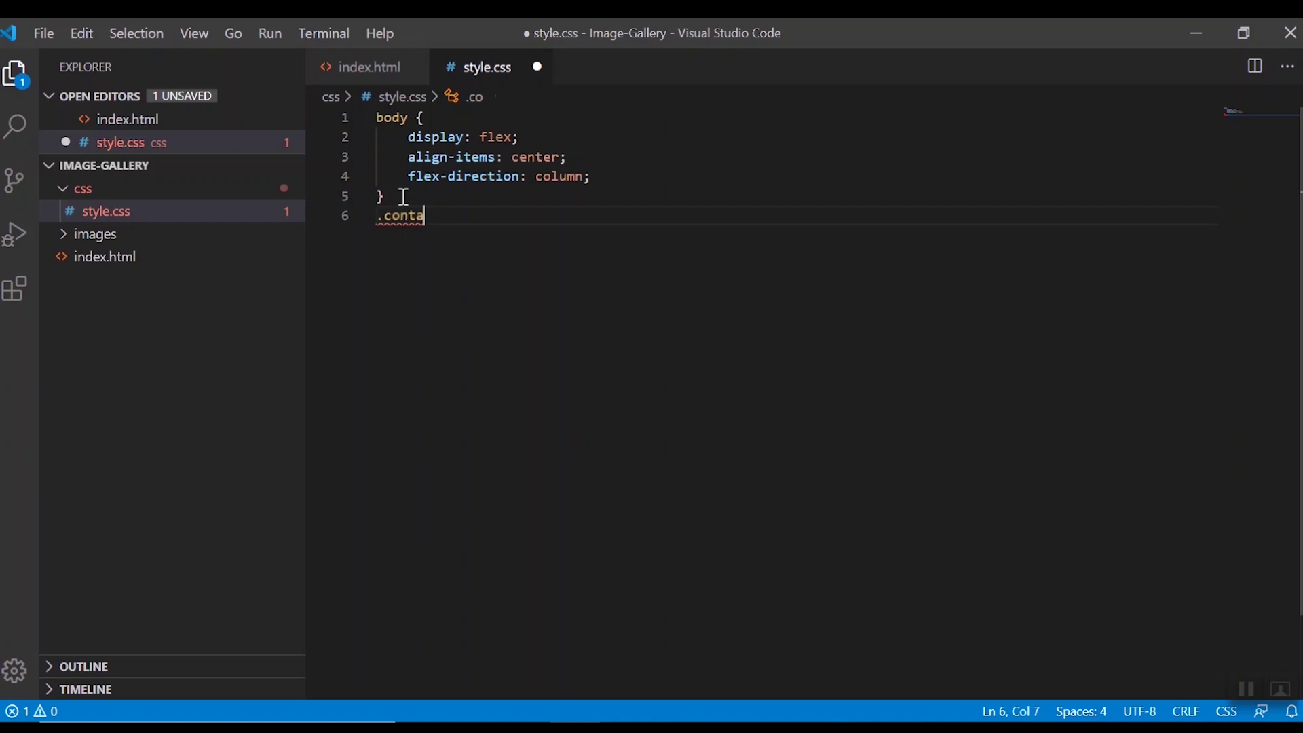
pyautogui.write('iner{')
pyautogui.press('Return')
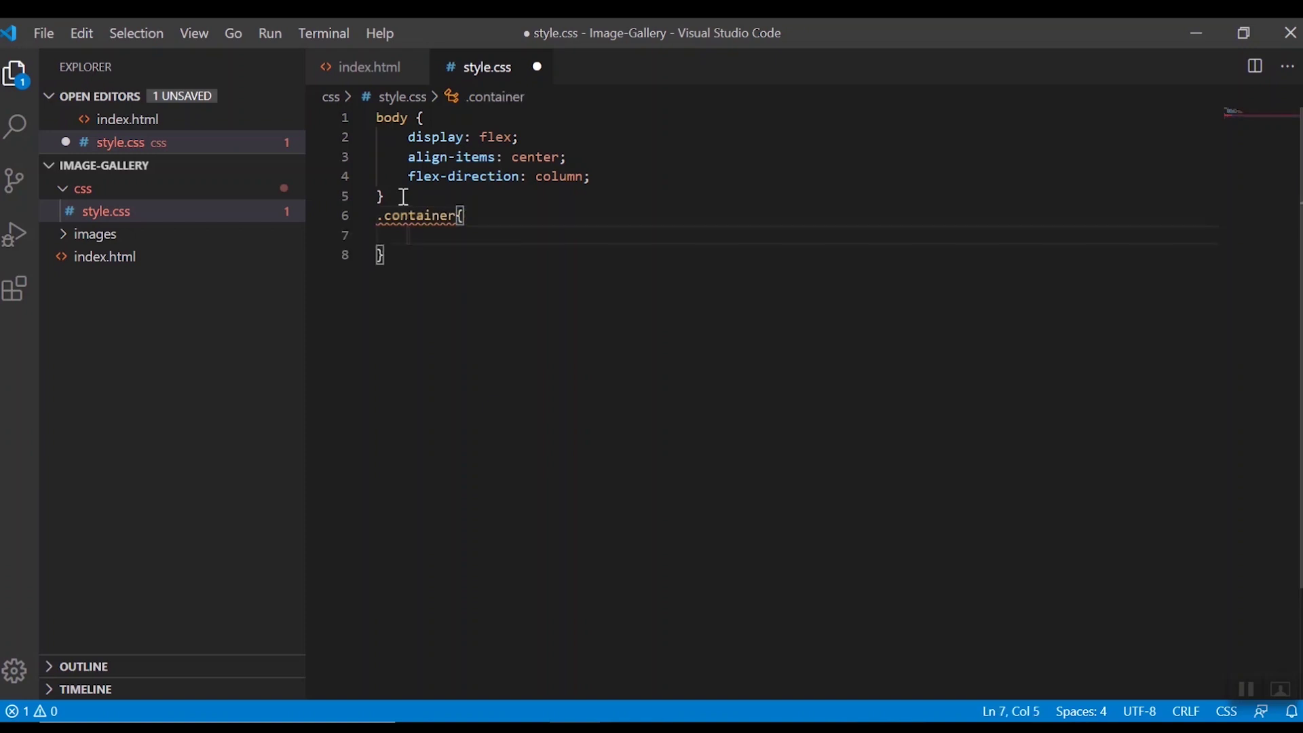
pyautogui.write('co')
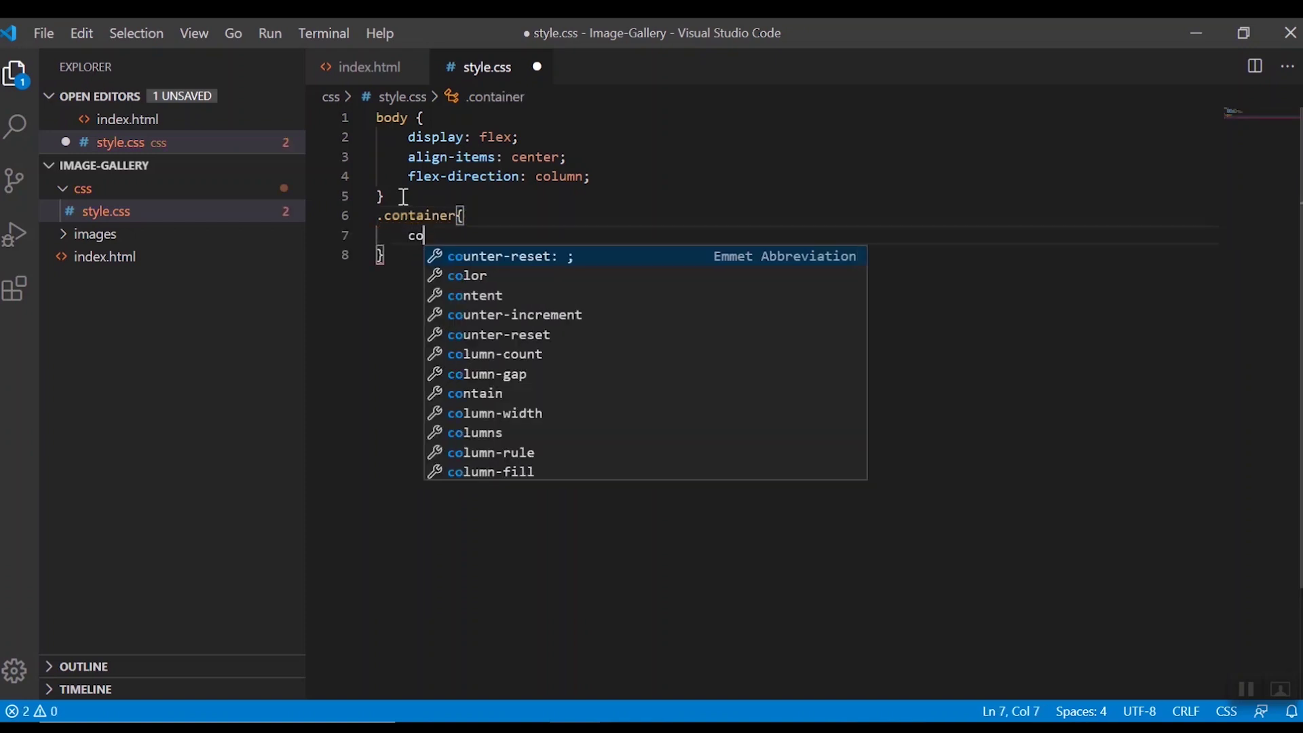
pyautogui.write('l')
pyautogui.press('Tab')
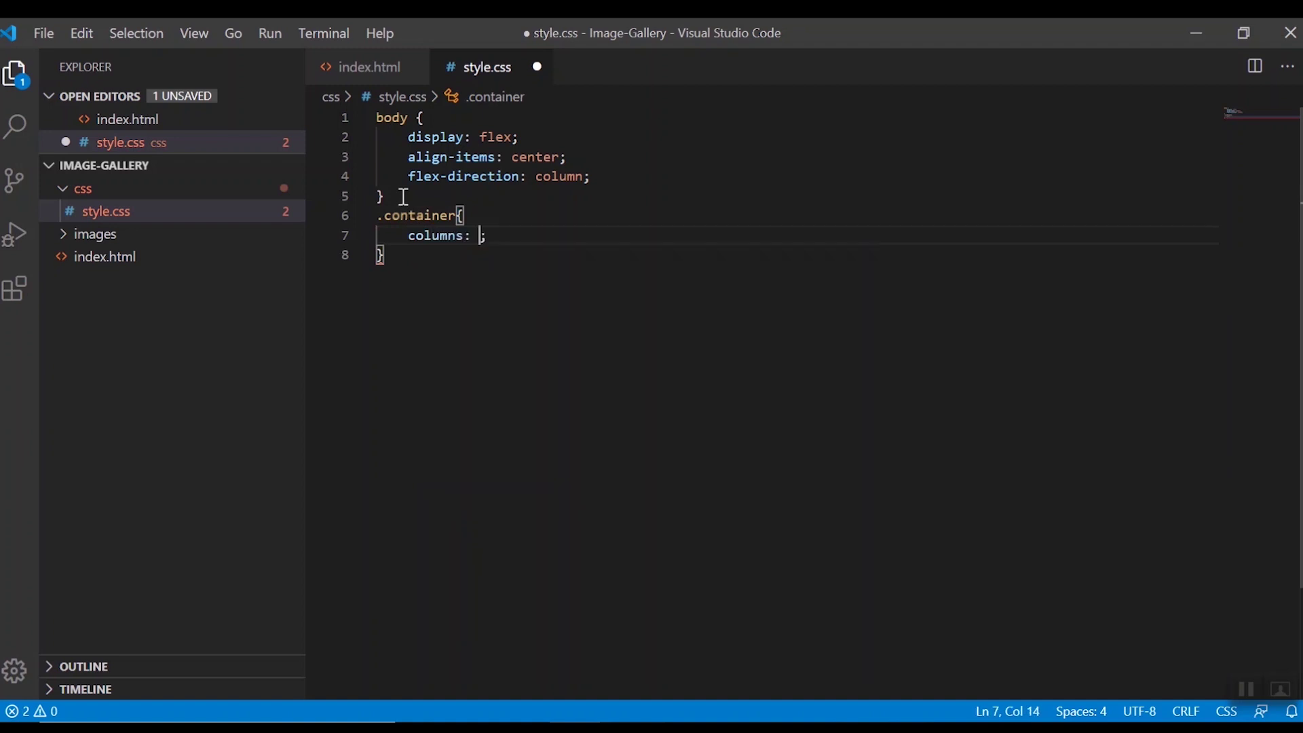
pyautogui.hotkey('ctrl', 's')
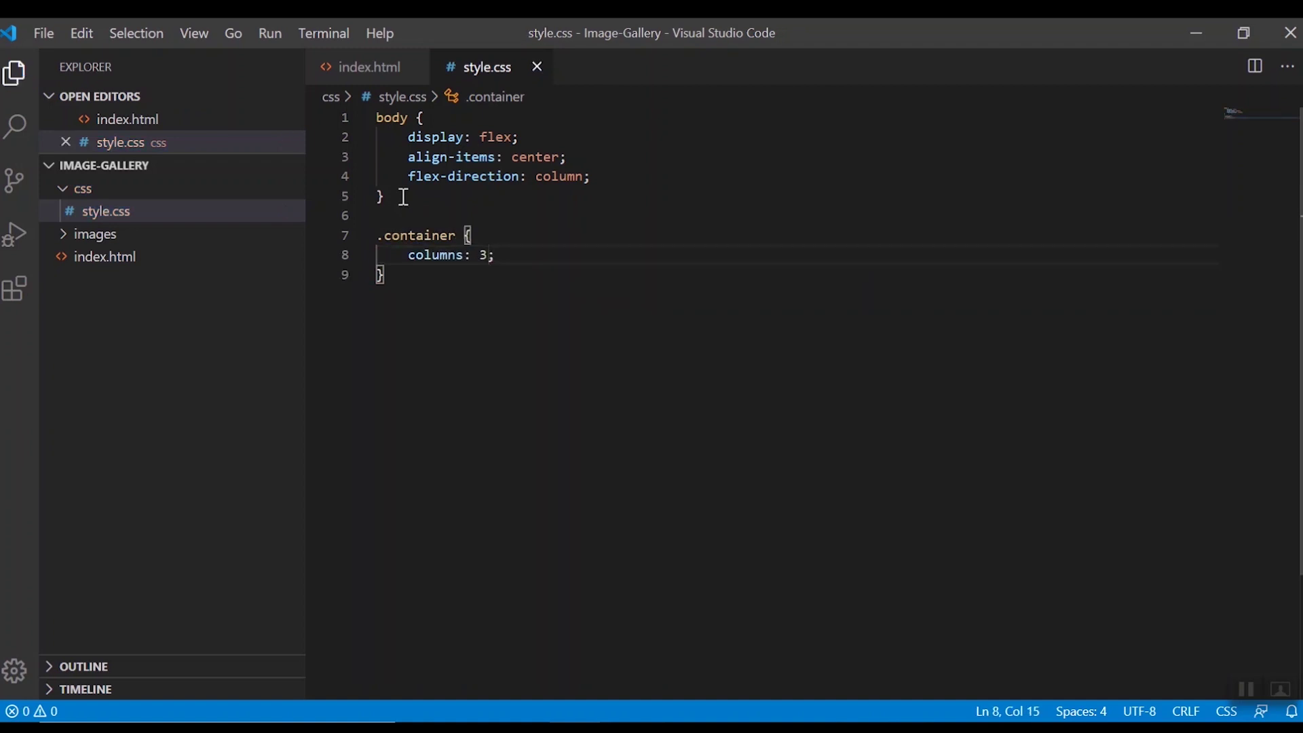
# - Reload Chrome to check the three-column gallery, then return to the editor
pyautogui.hotkey('alt', 'Tab')
pyautogui.click(556, 73)
pyautogui.press('Return')
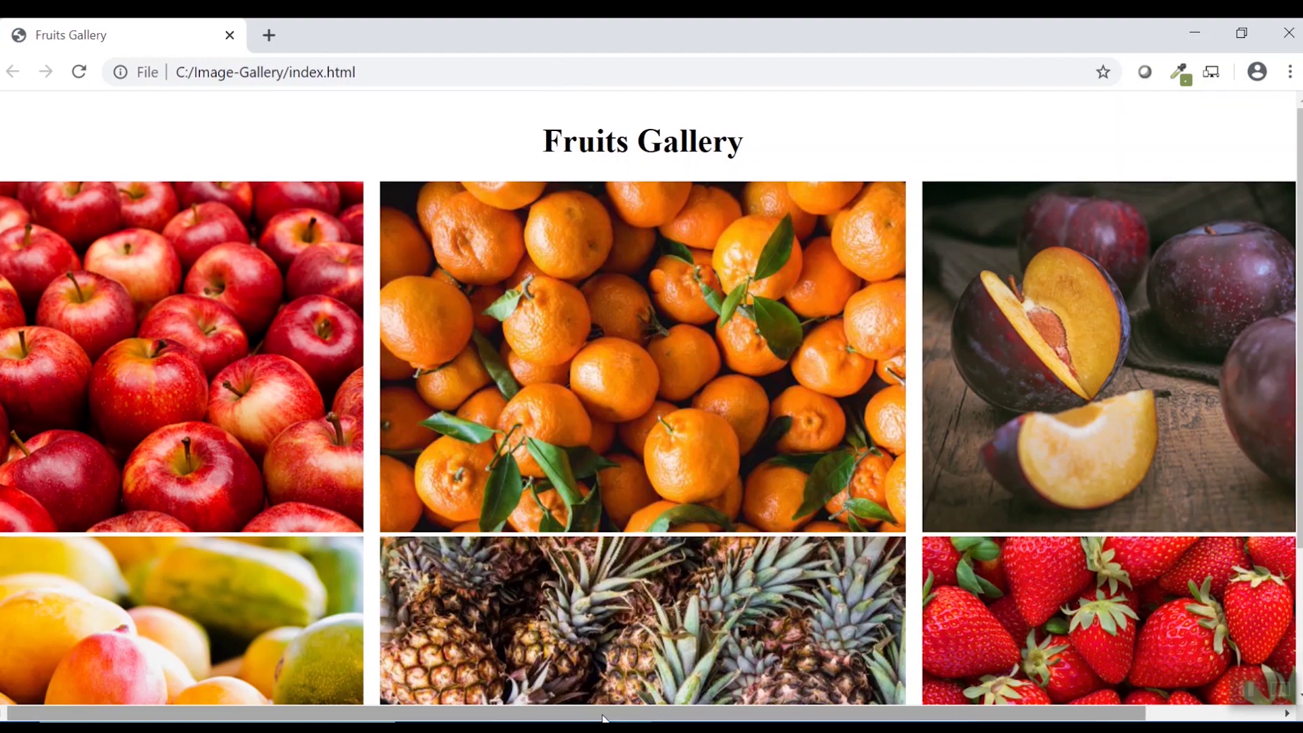
pyautogui.moveTo(576, 713)
pyautogui.mouseDown()
pyautogui.moveTo(713, 714)
pyautogui.moveTo(577, 713)
pyautogui.mouseUp()
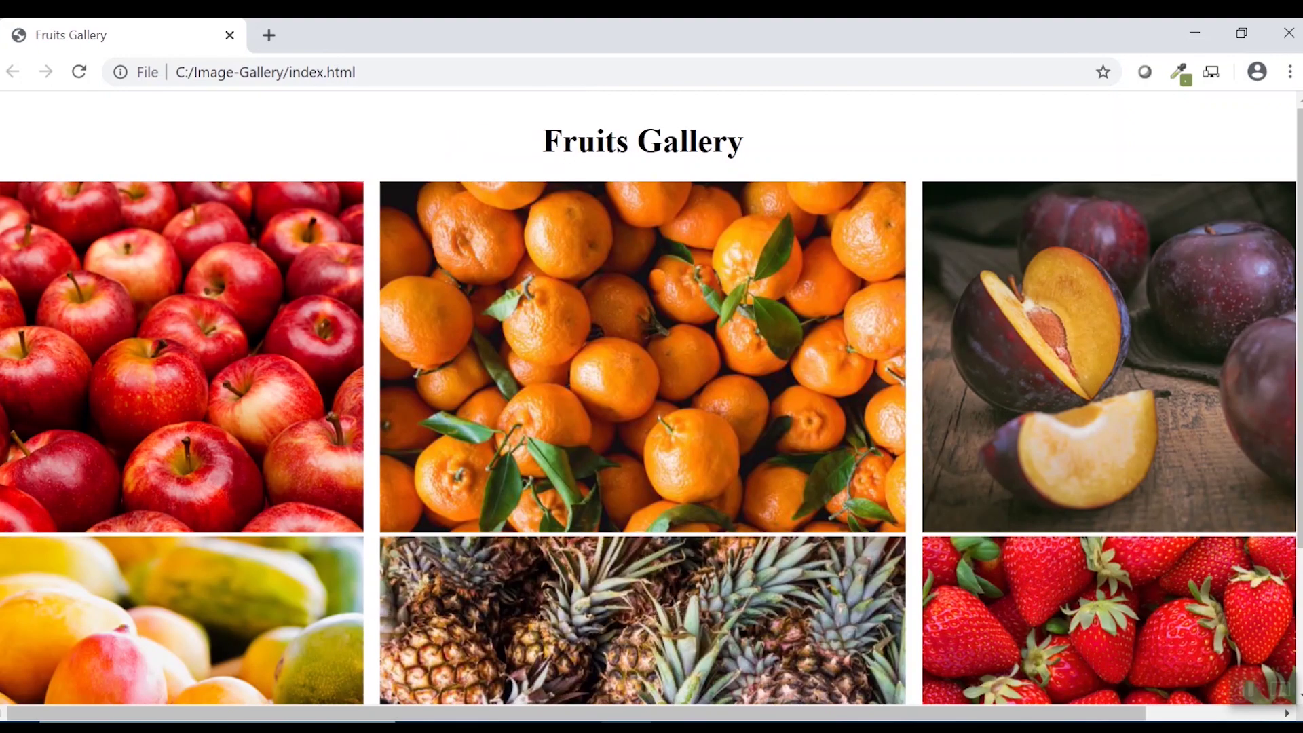
pyautogui.hotkey('alt', 'Tab')
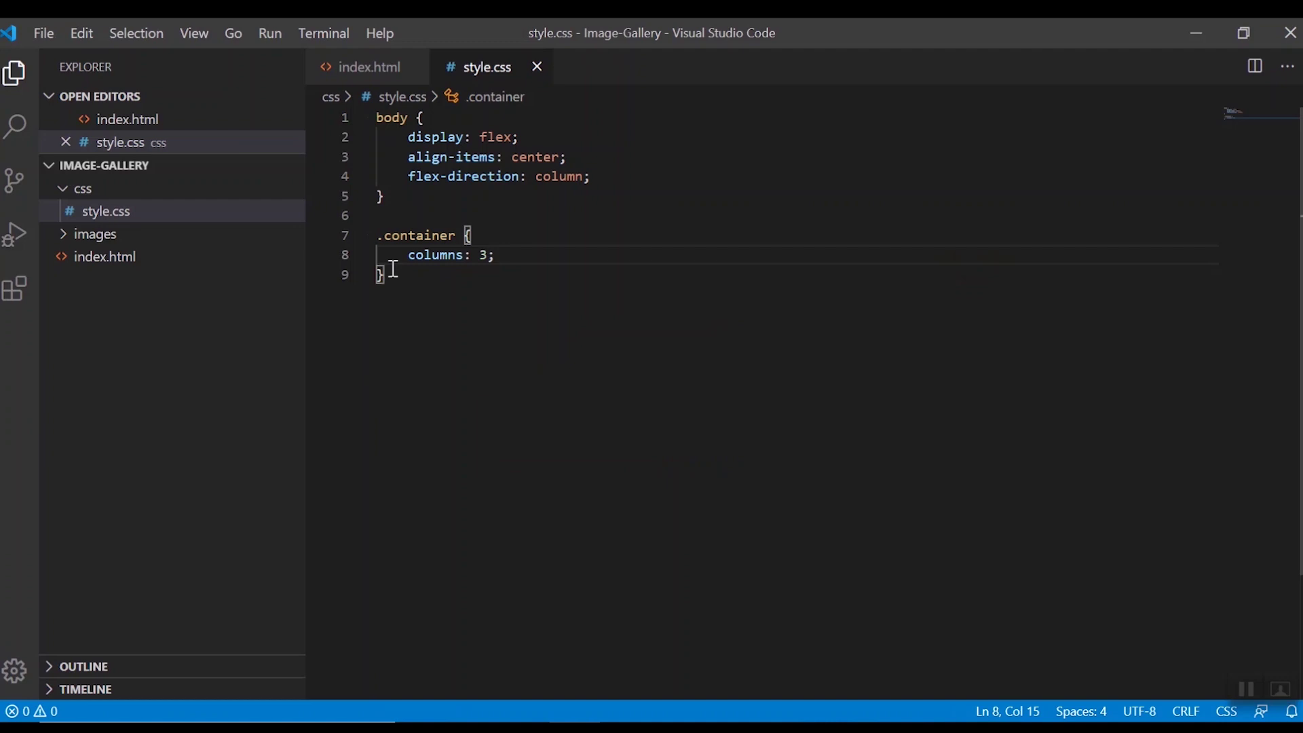
# - Add an .image-holder img rule with width: 100%, save, and reload the gallery
pyautogui.press('Return')
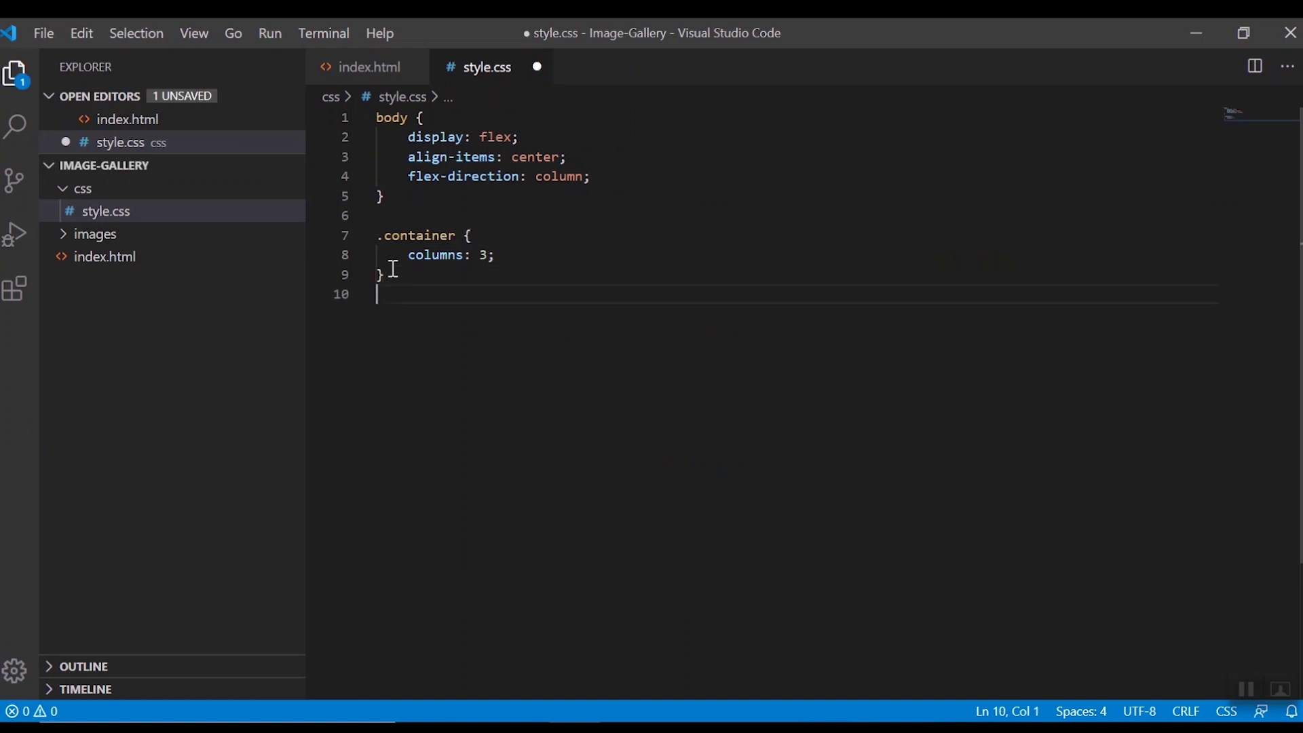
pyautogui.write('.ima')
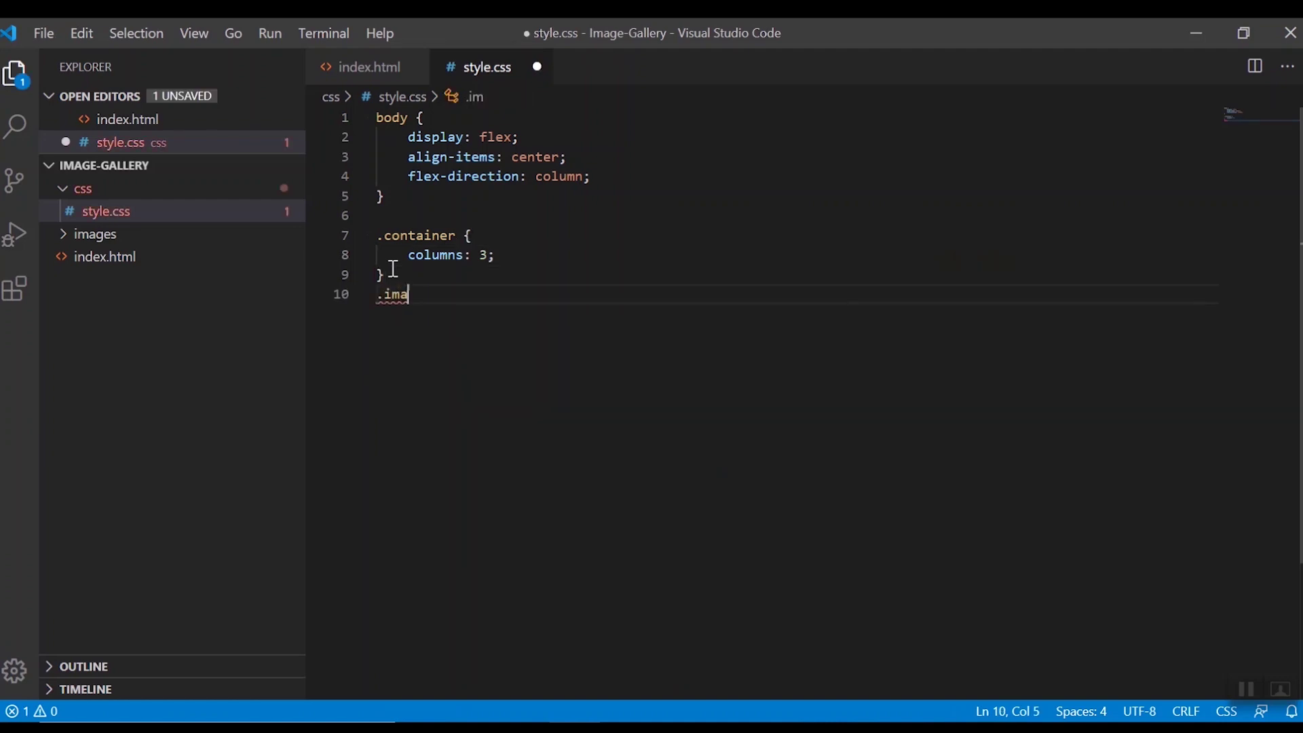
pyautogui.write('ge-holder ')
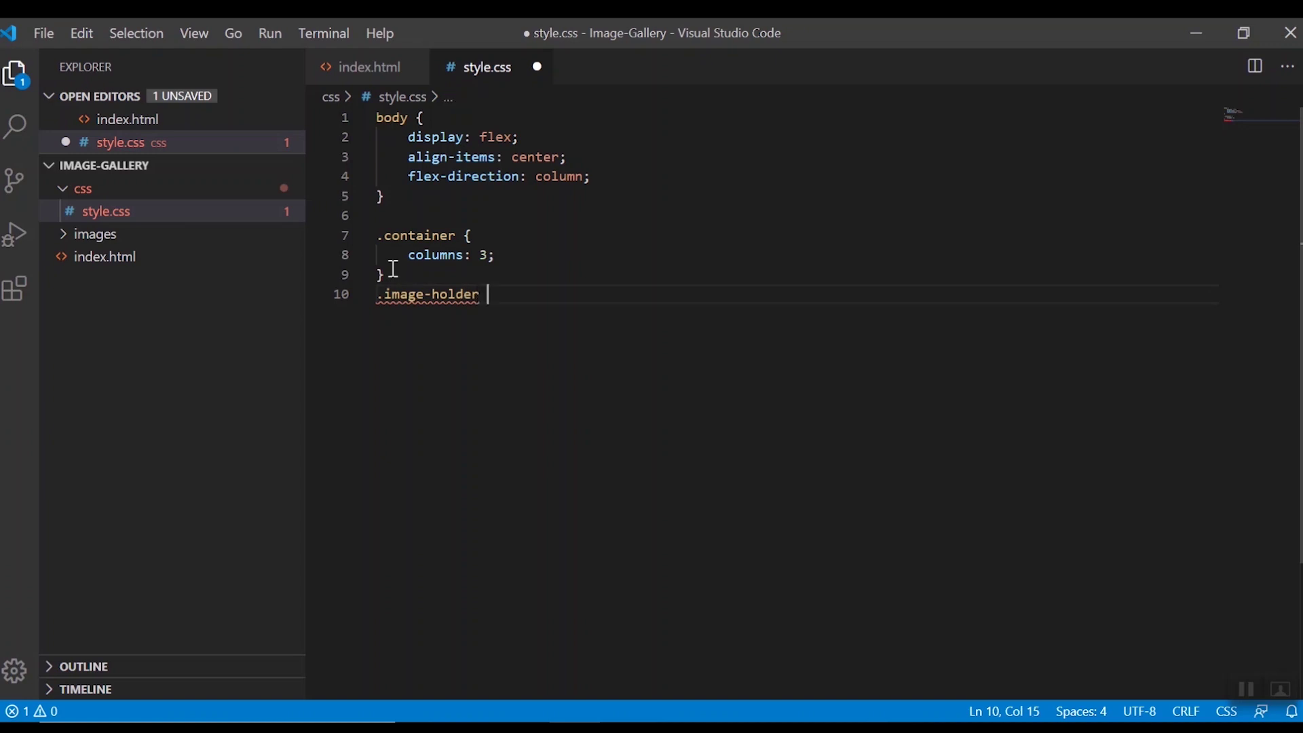
pyautogui.write('img{')
pyautogui.press('Return')
pyautogui.write('w')
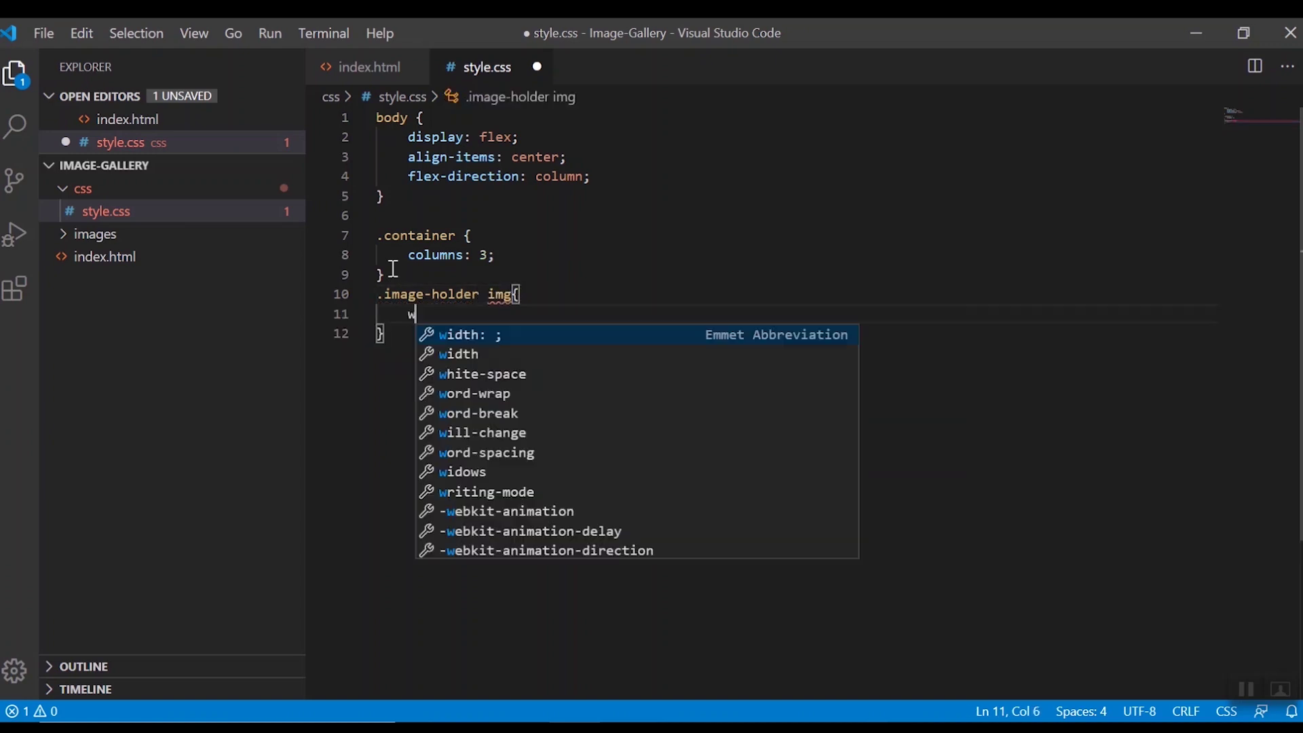
pyautogui.write('id')
pyautogui.press('Return')
pyautogui.write('100%;')
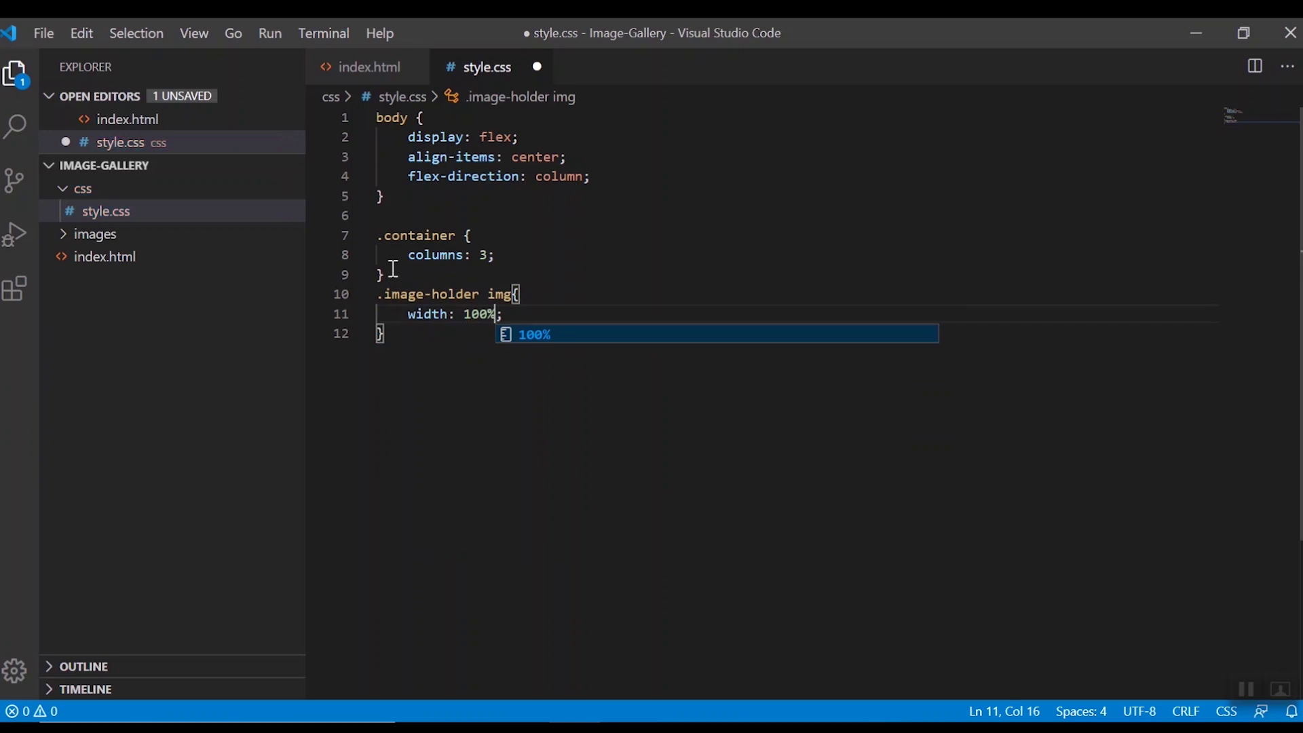
pyautogui.hotkey('ctrl', 's')
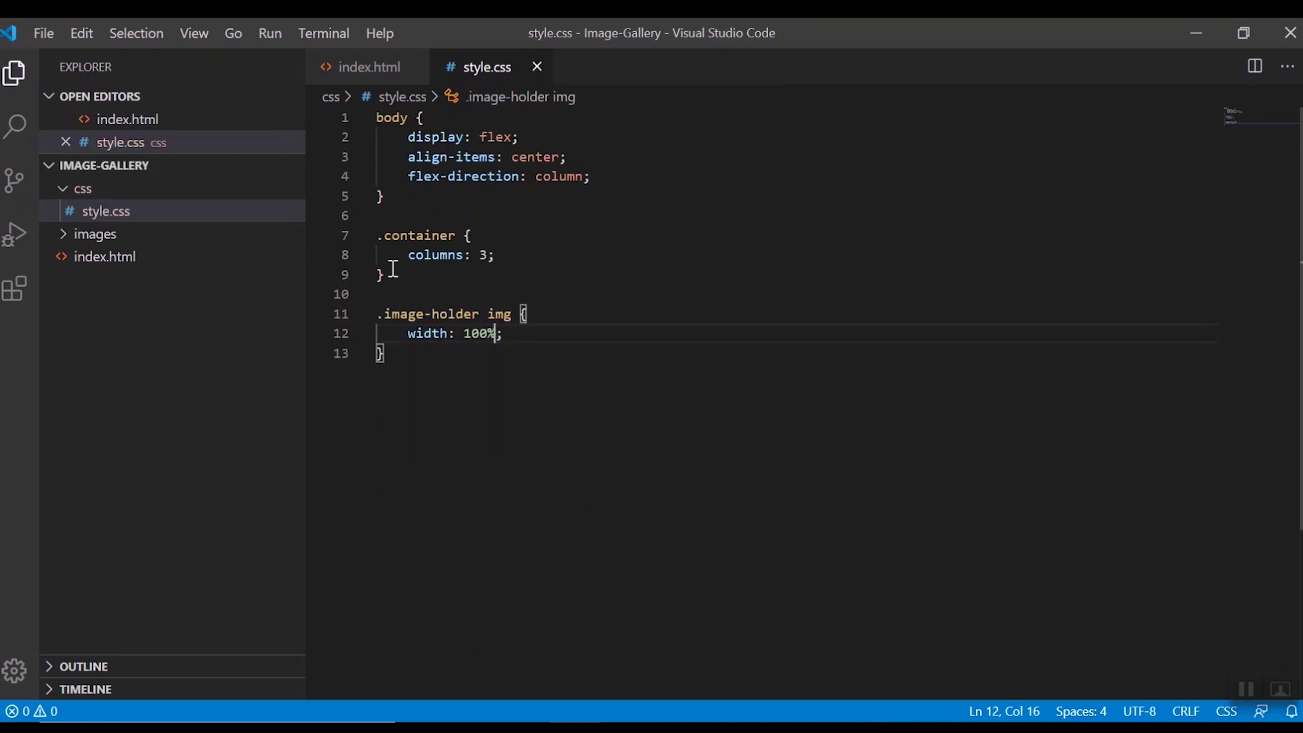
pyautogui.click(489, 63)
pyautogui.press('Return')
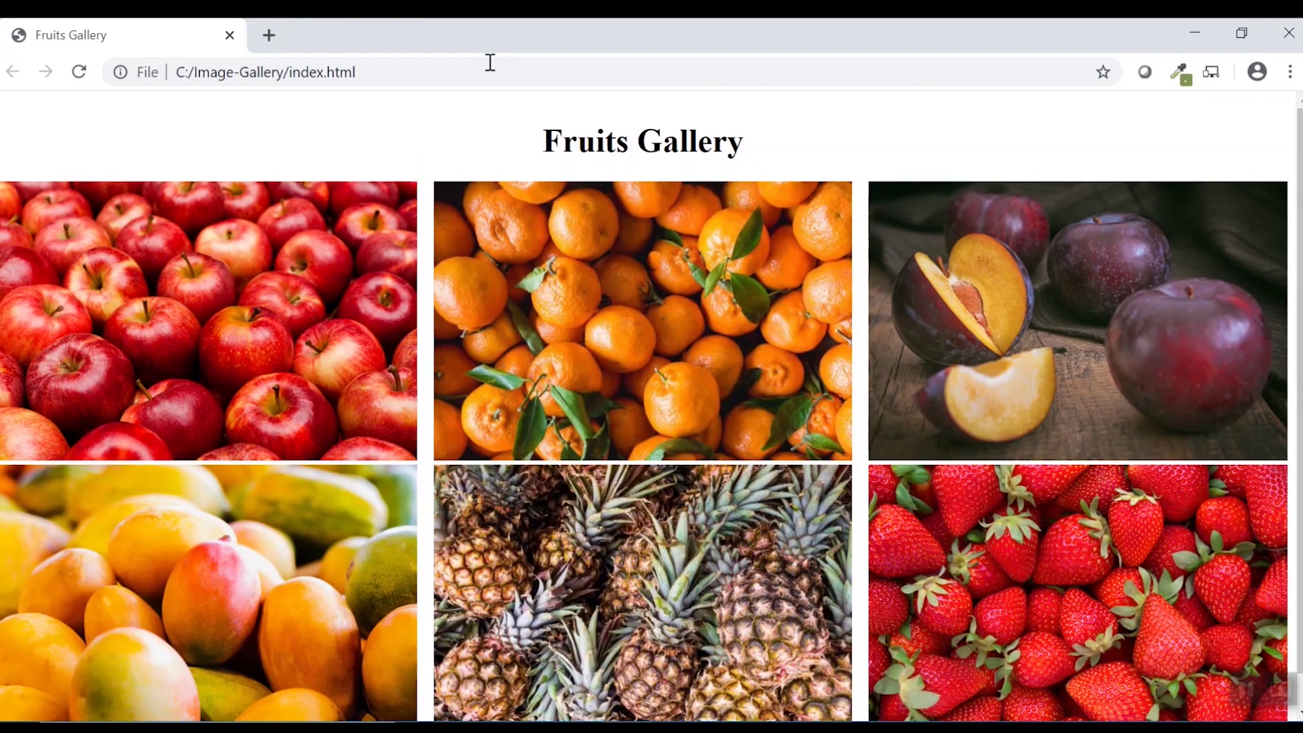
pyautogui.scroll(-1, 713, 306)
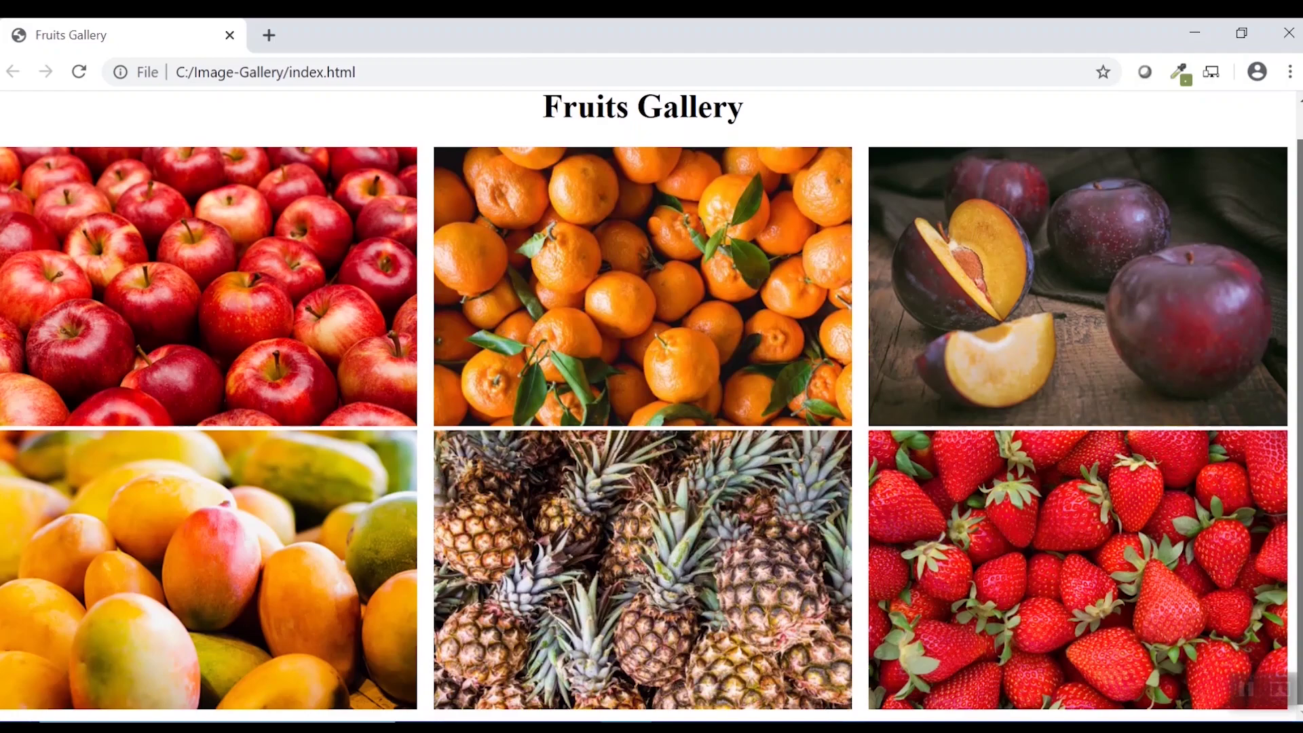
pyautogui.scroll(1, 388, 266)
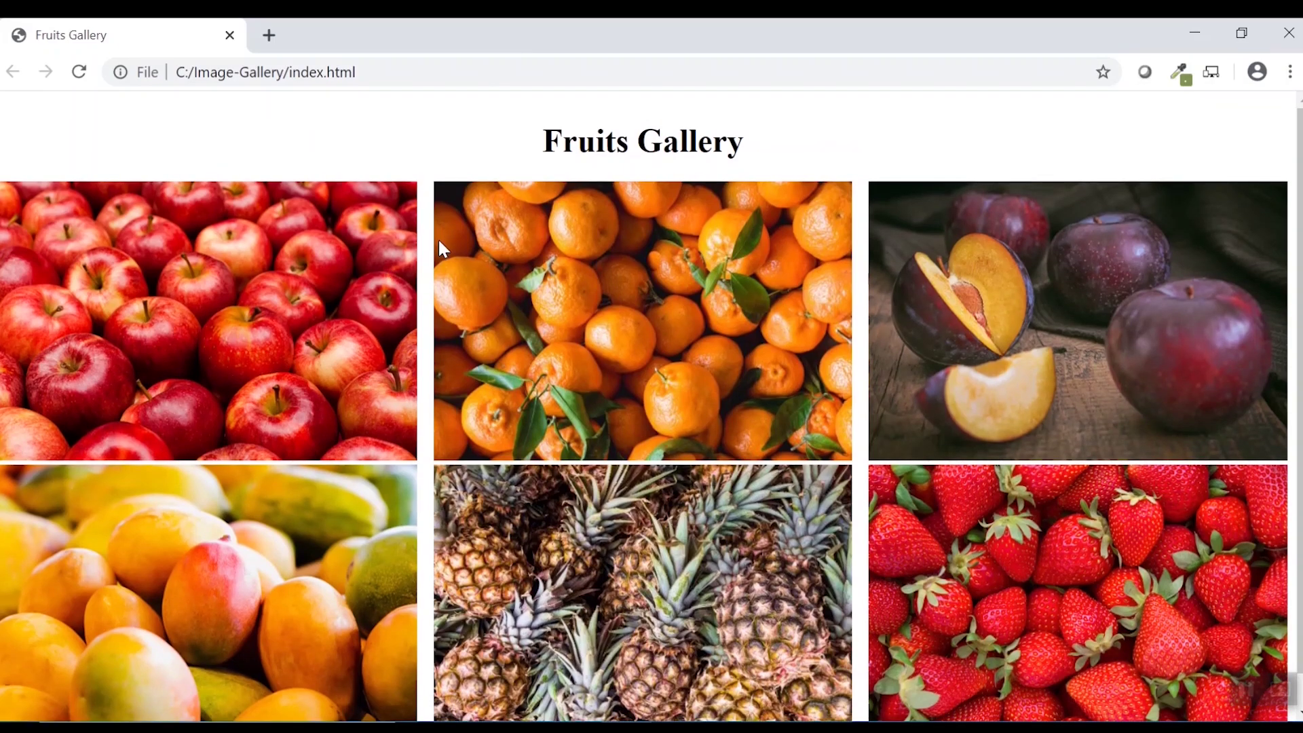
pyautogui.hotkey('alt', 'Tab')
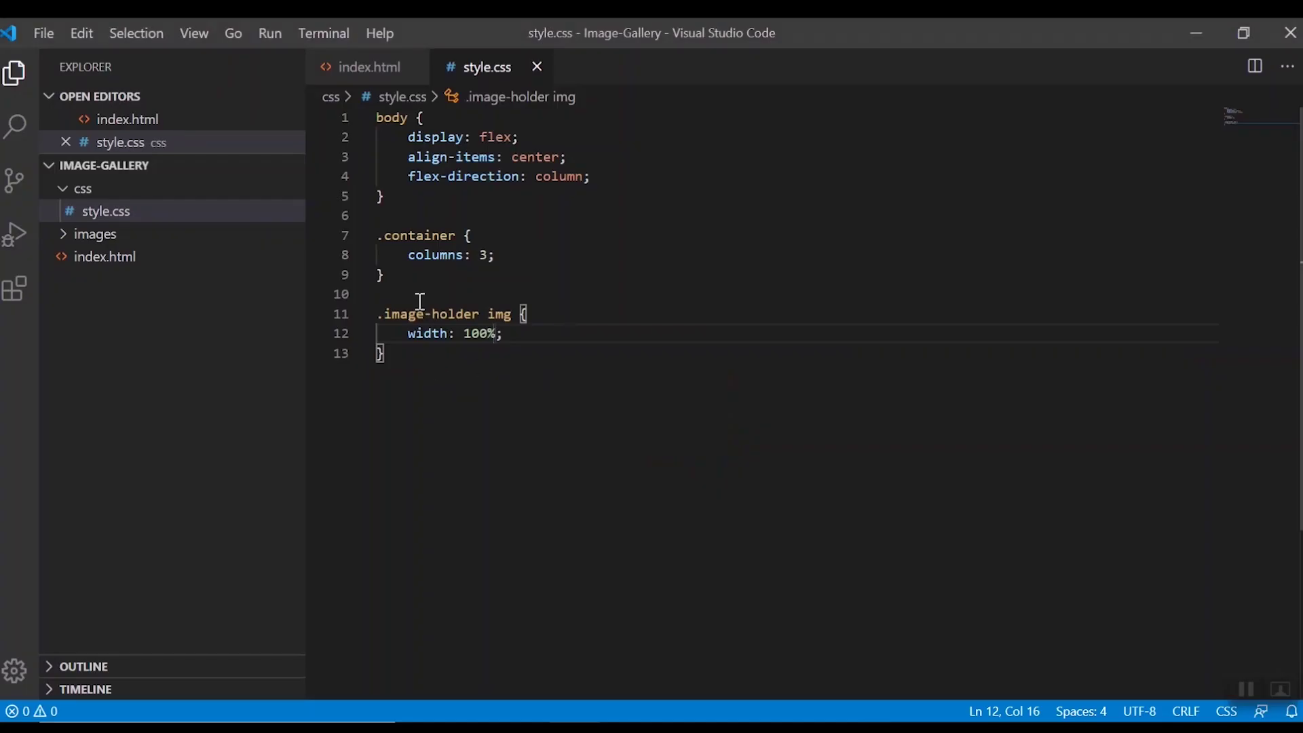
# - Add an .image-holder rule with width: 300px, save, and reload the gallery
pyautogui.click(415, 295)
pyautogui.write('.')
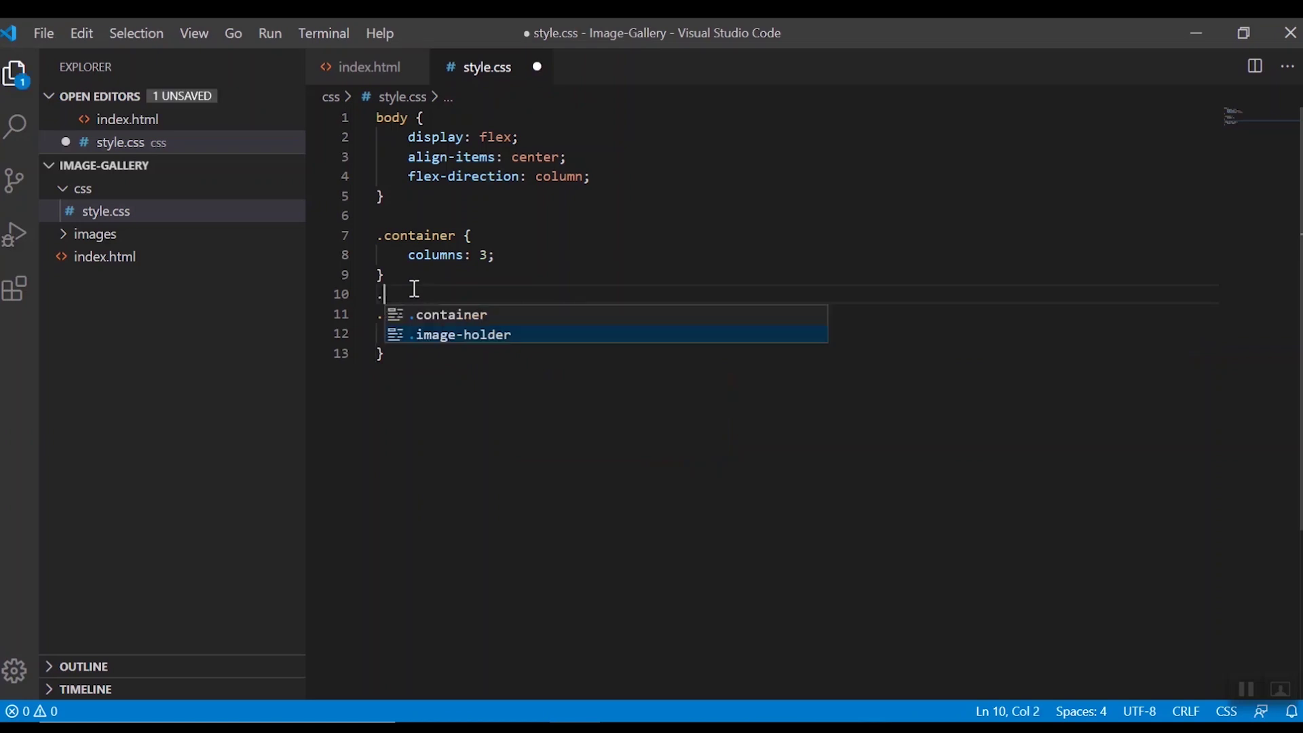
pyautogui.write('image-hold')
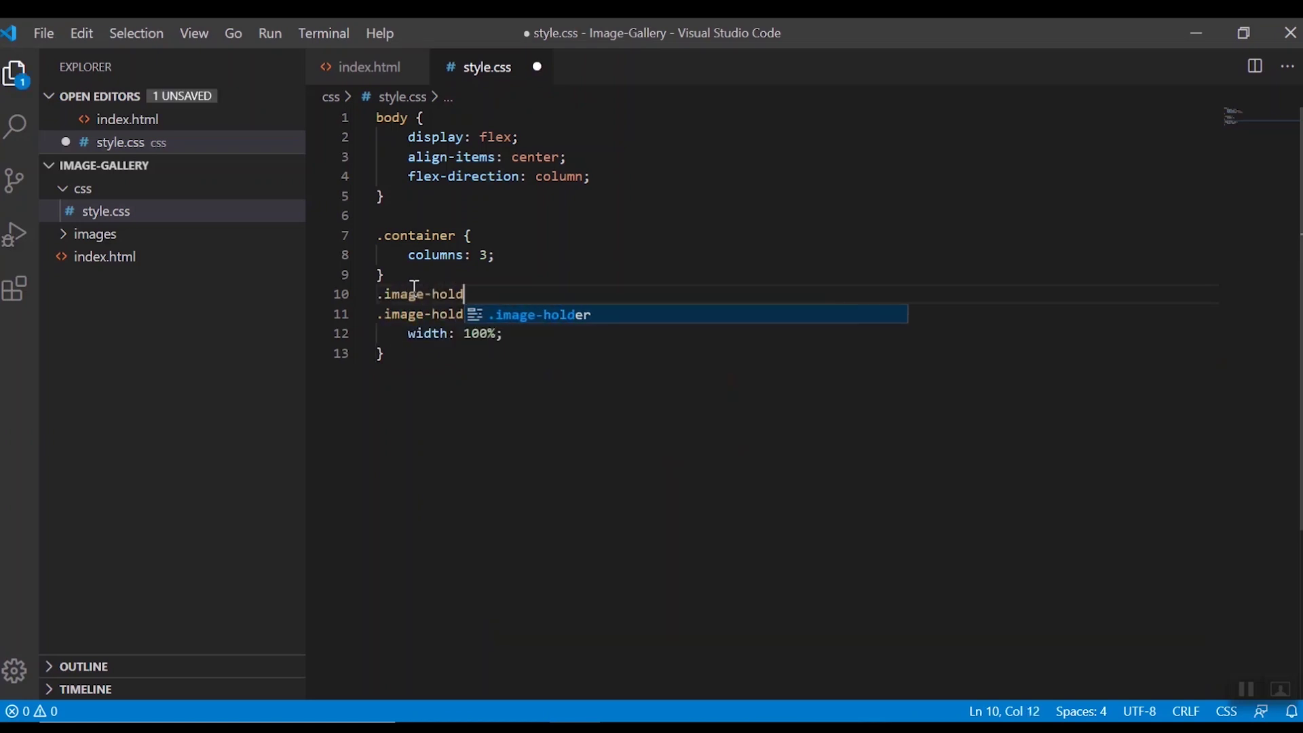
pyautogui.write('er{')
pyautogui.press('Return')
pyautogui.write('w')
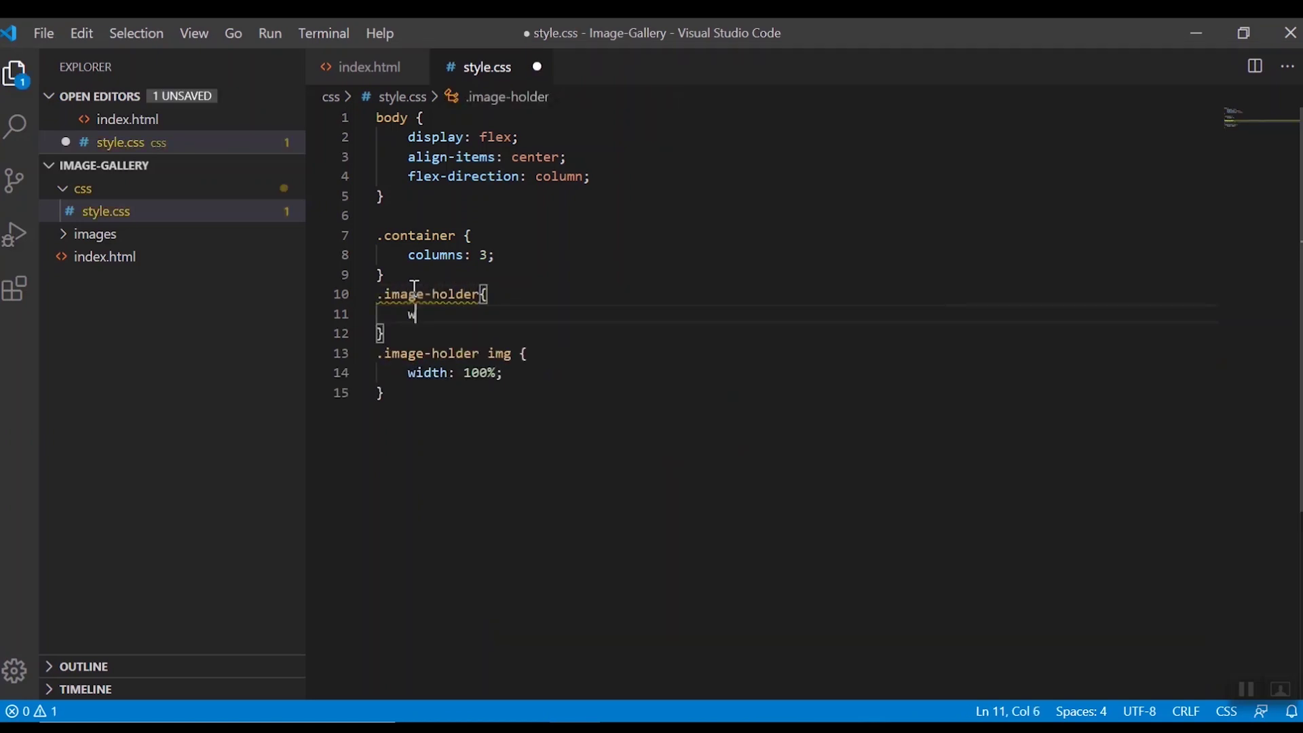
pyautogui.write('i')
pyautogui.press('Return')
pyautogui.write('300px;')
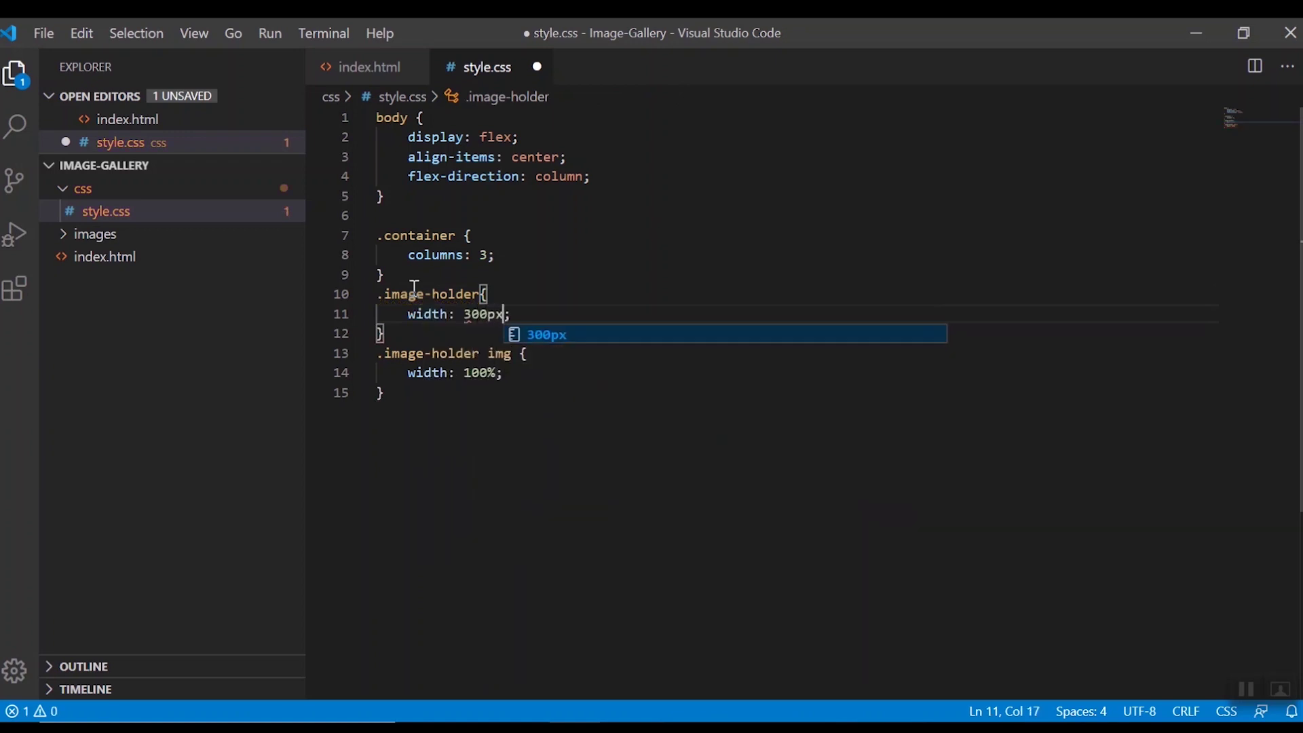
pyautogui.hotkey('ctrl', 's')
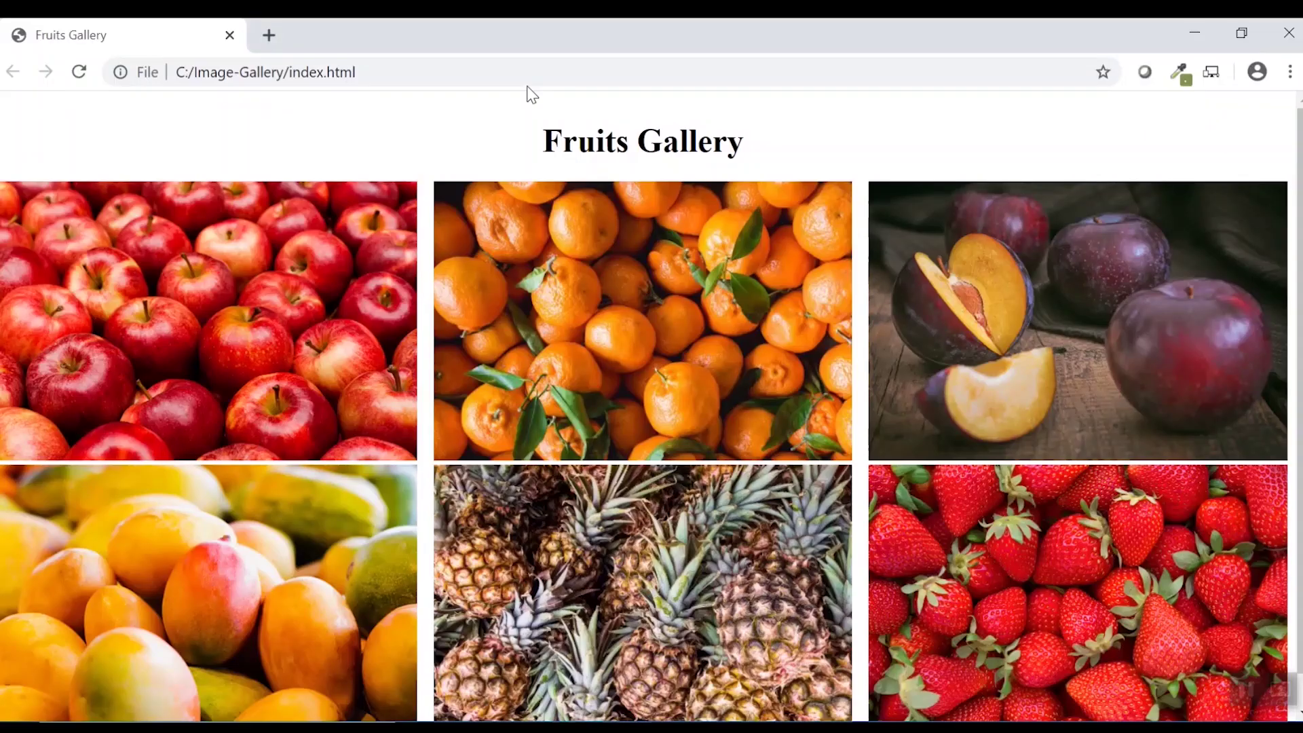
pyautogui.click(533, 71)
pyautogui.press('Return')
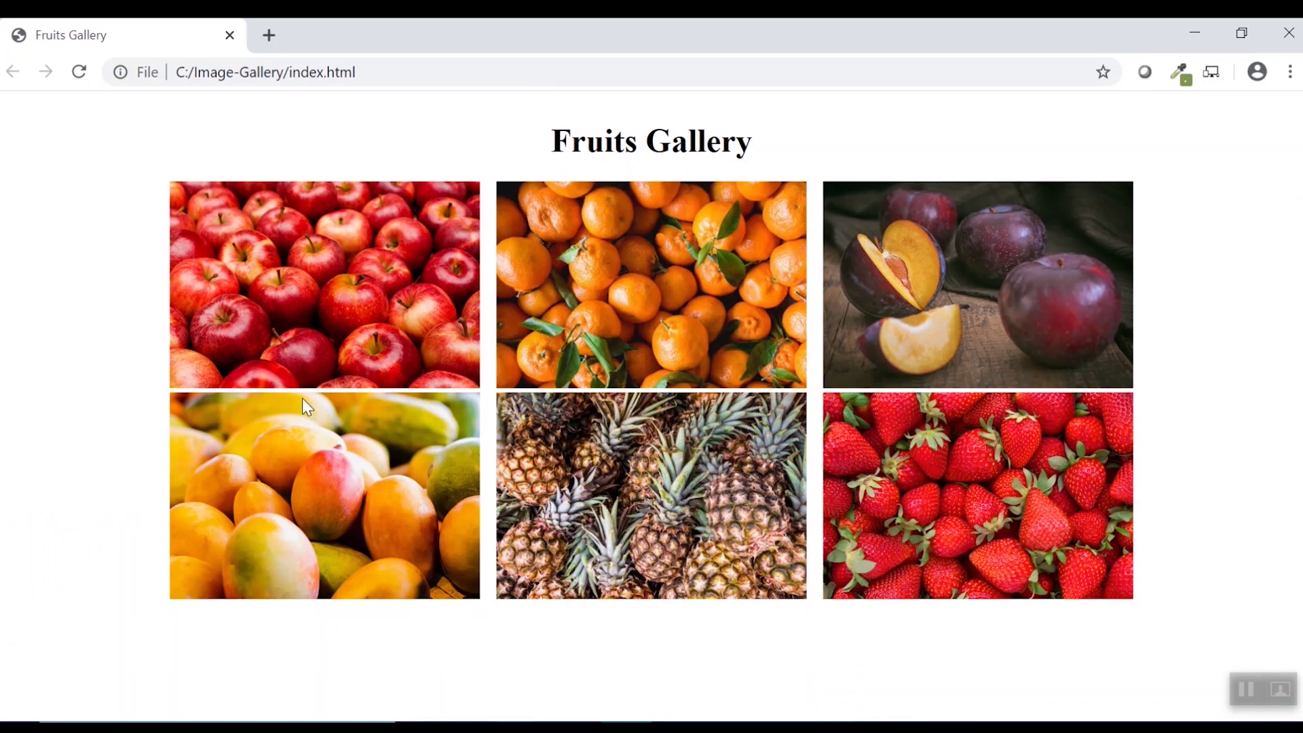
pyautogui.hotkey('alt', 'Tab')
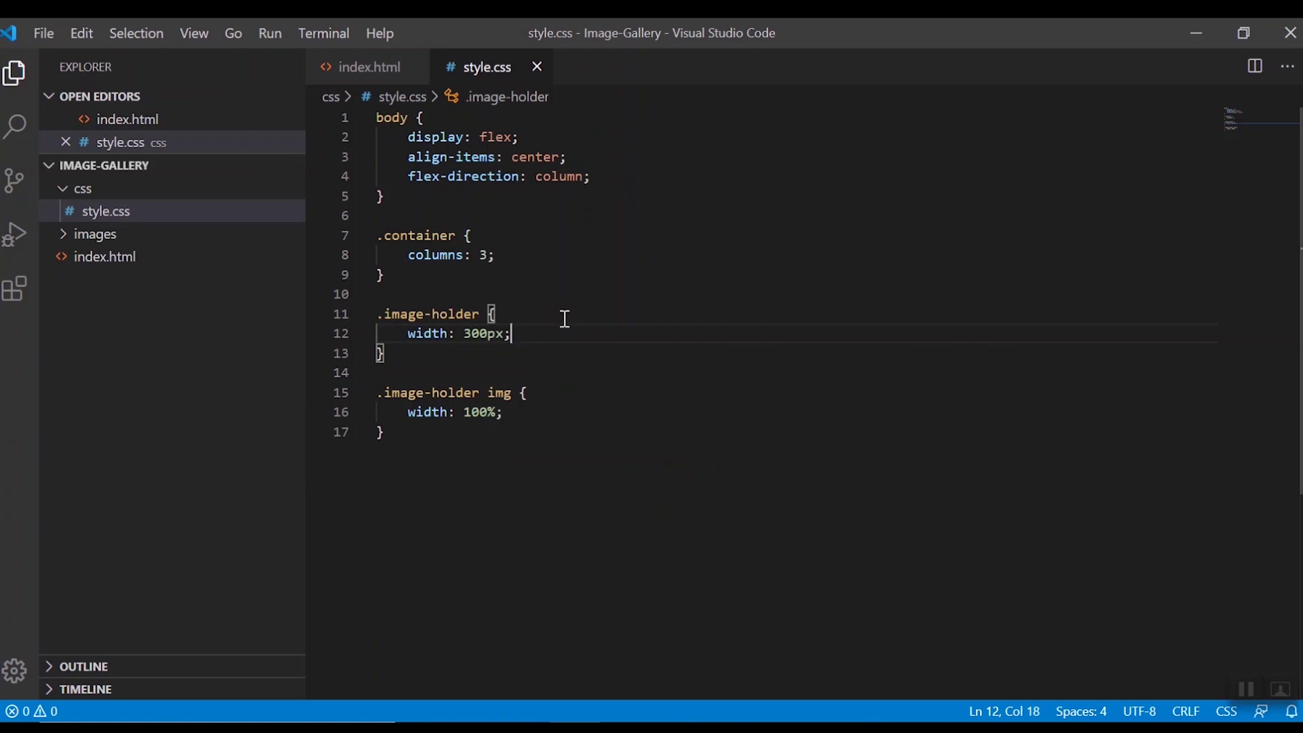
# - Add margin-bottom: 1rem to .image-holder, save, and refresh Chrome to see row spacing
pyautogui.press('Return')
pyautogui.write('margin')
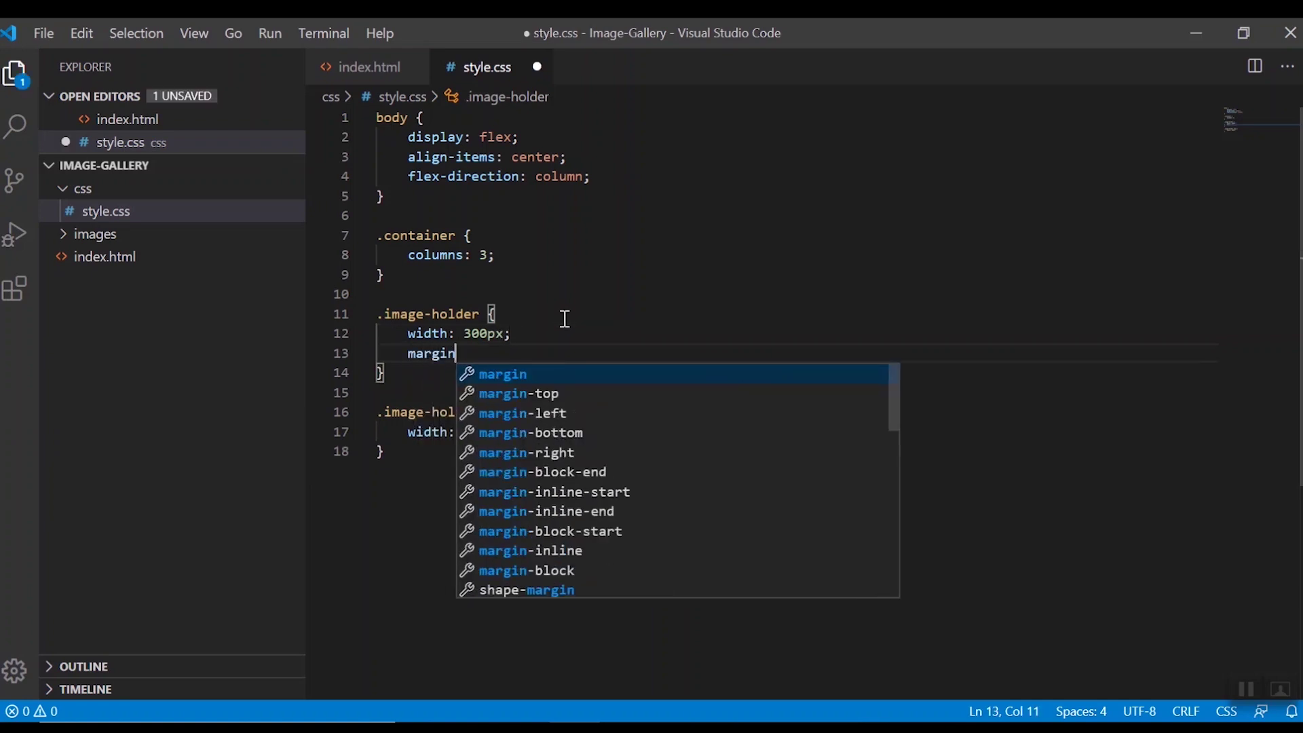
pyautogui.write('-b')
pyautogui.press('Return')
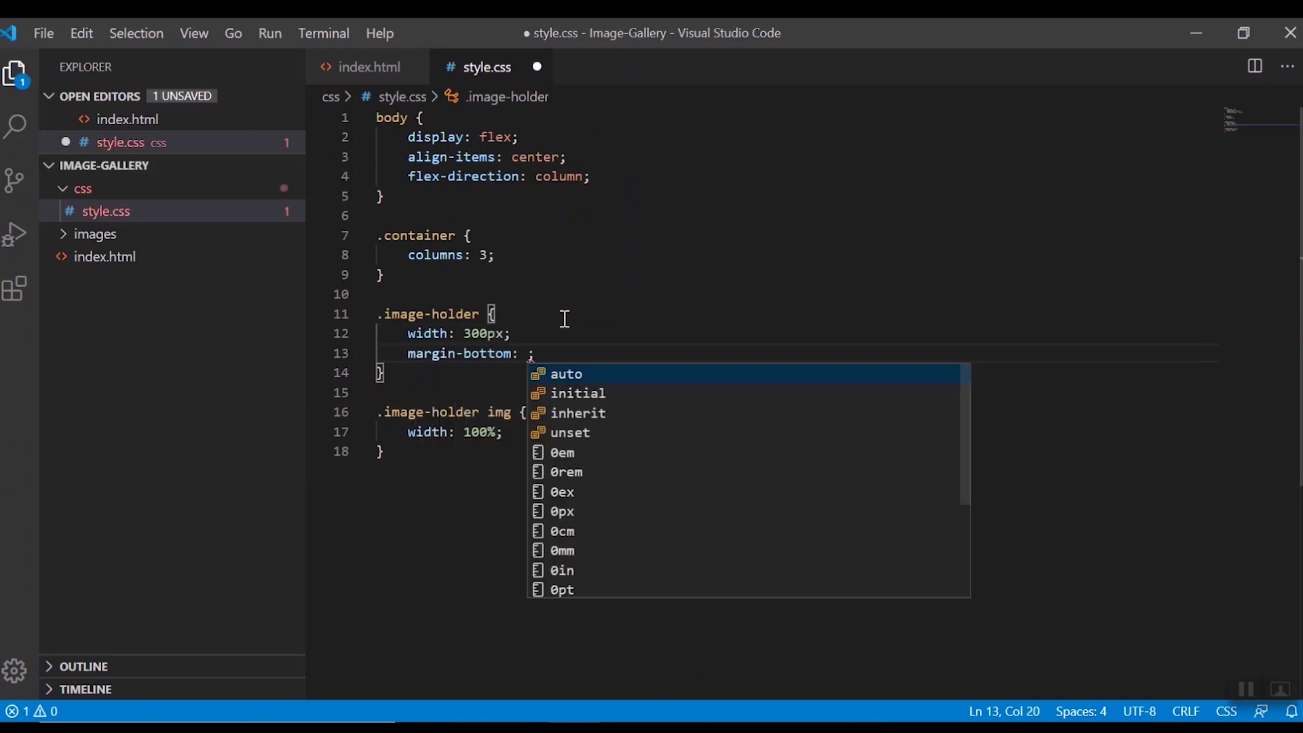
pyautogui.write('1rem')
pyautogui.hotkey('ctrl', 's')
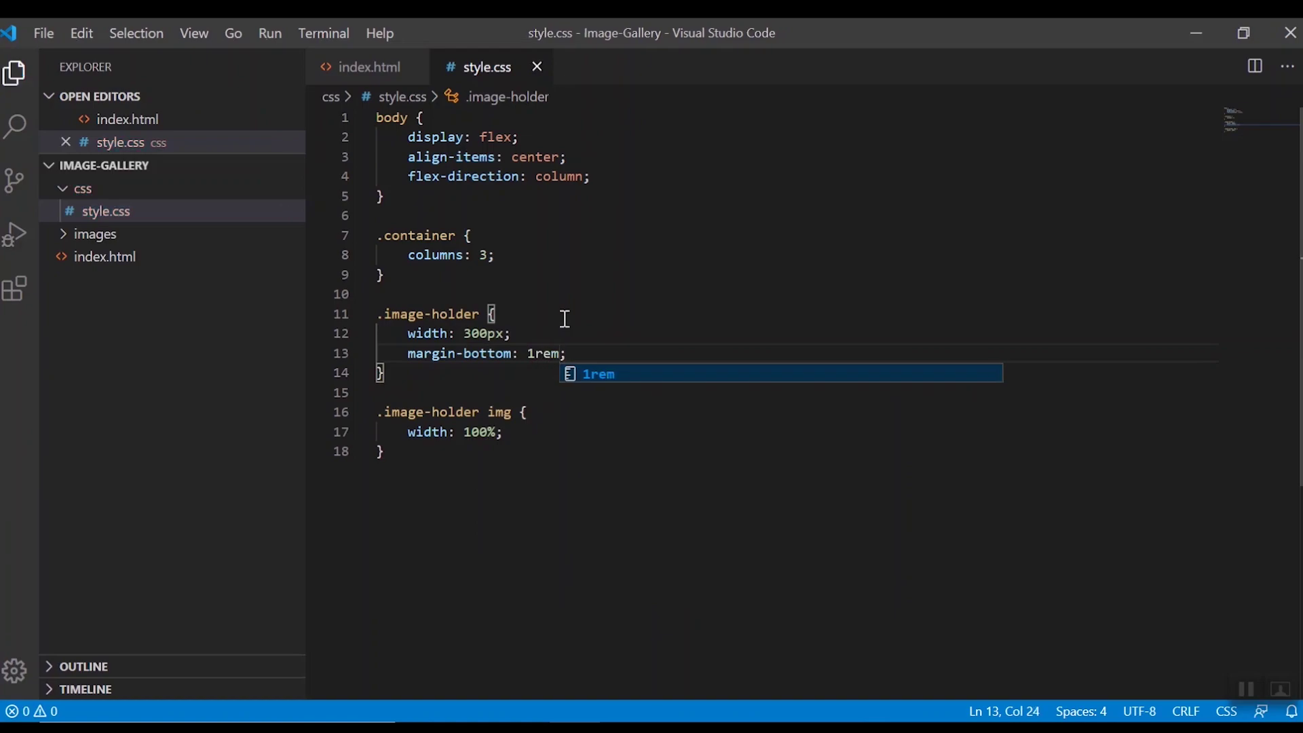
pyautogui.hotkey('alt', 'Tab')
pyautogui.press('F5')
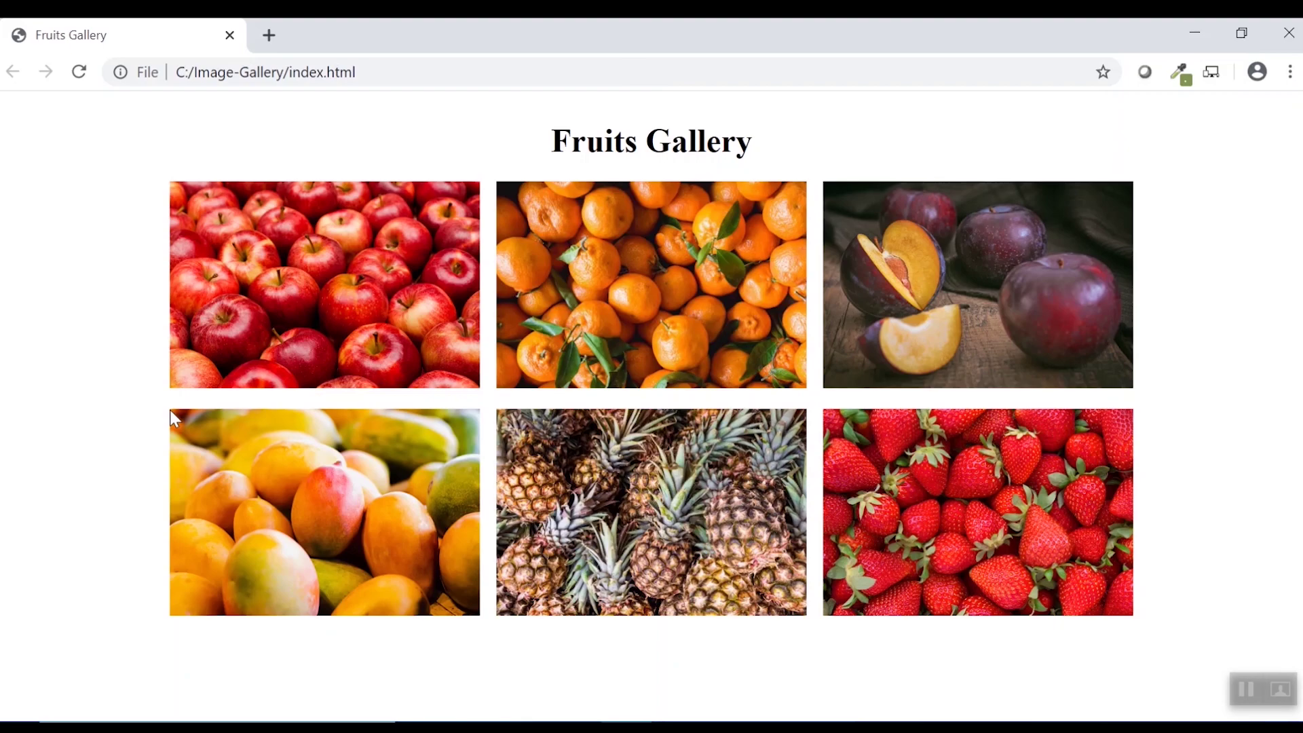
pyautogui.hotkey('alt', 'Tab')
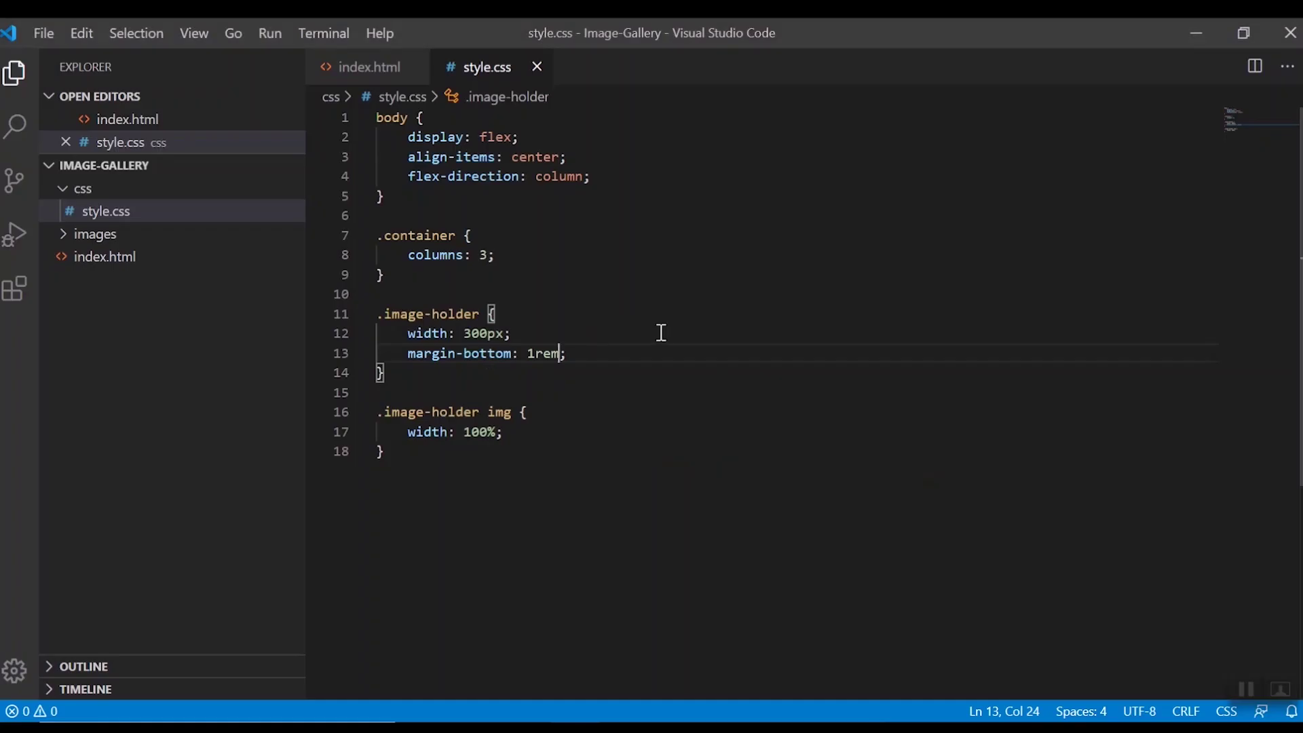
# - Add border-radius: 5px to the .image-holder img rule, save, and view it in Chrome
pyautogui.click(525, 436)
pyautogui.press('Return')
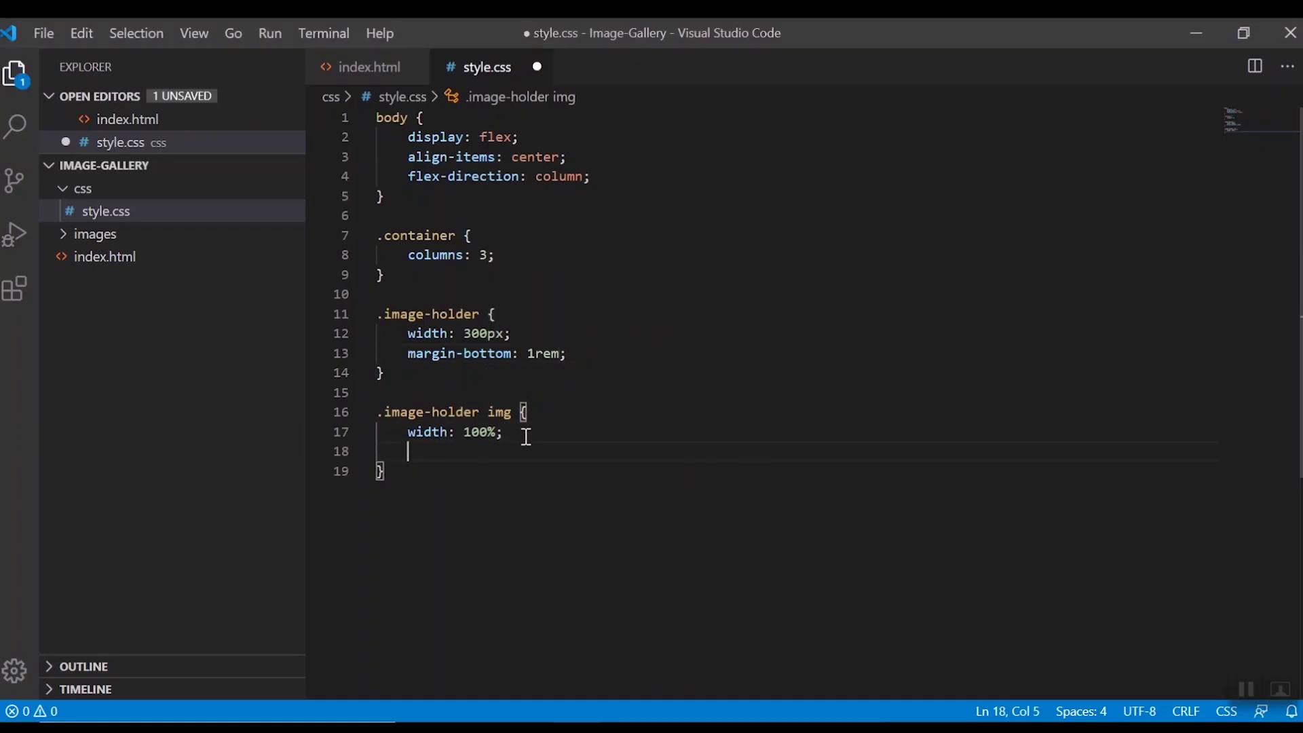
pyautogui.write('bor')
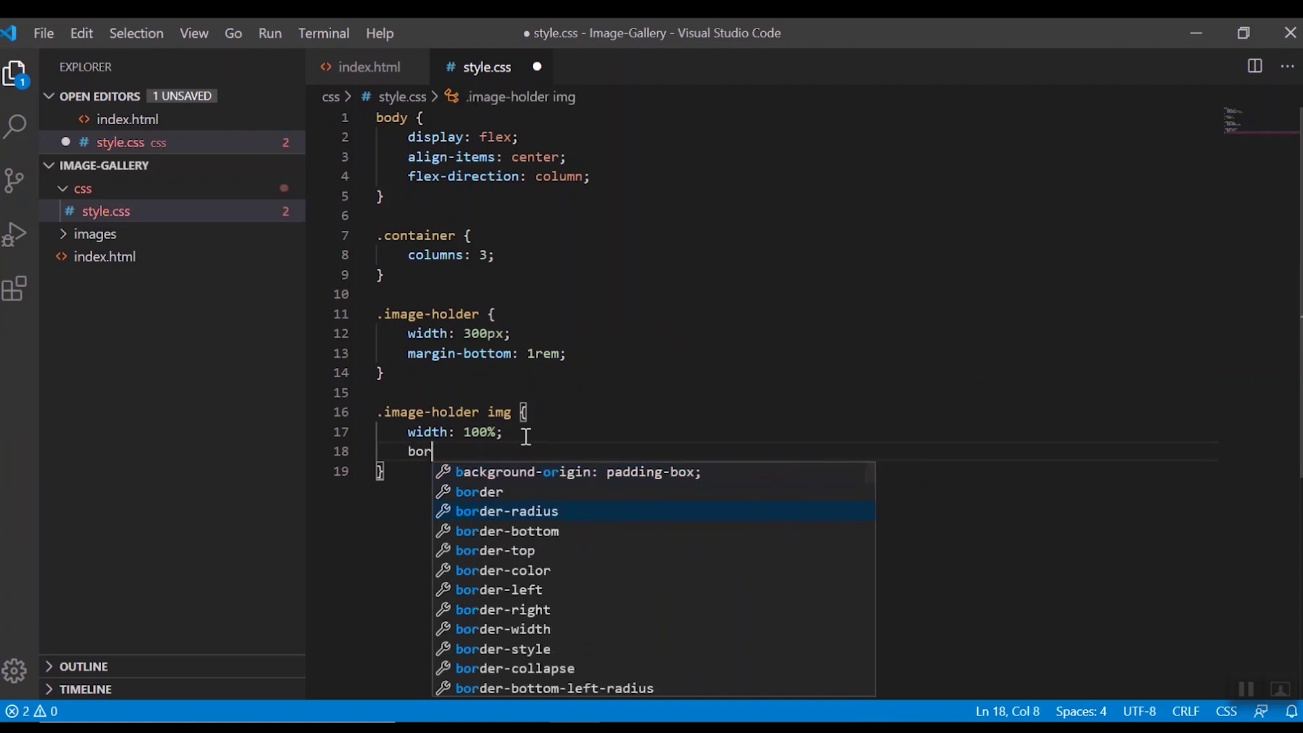
pyautogui.press('Return')
pyautogui.write('5px;')
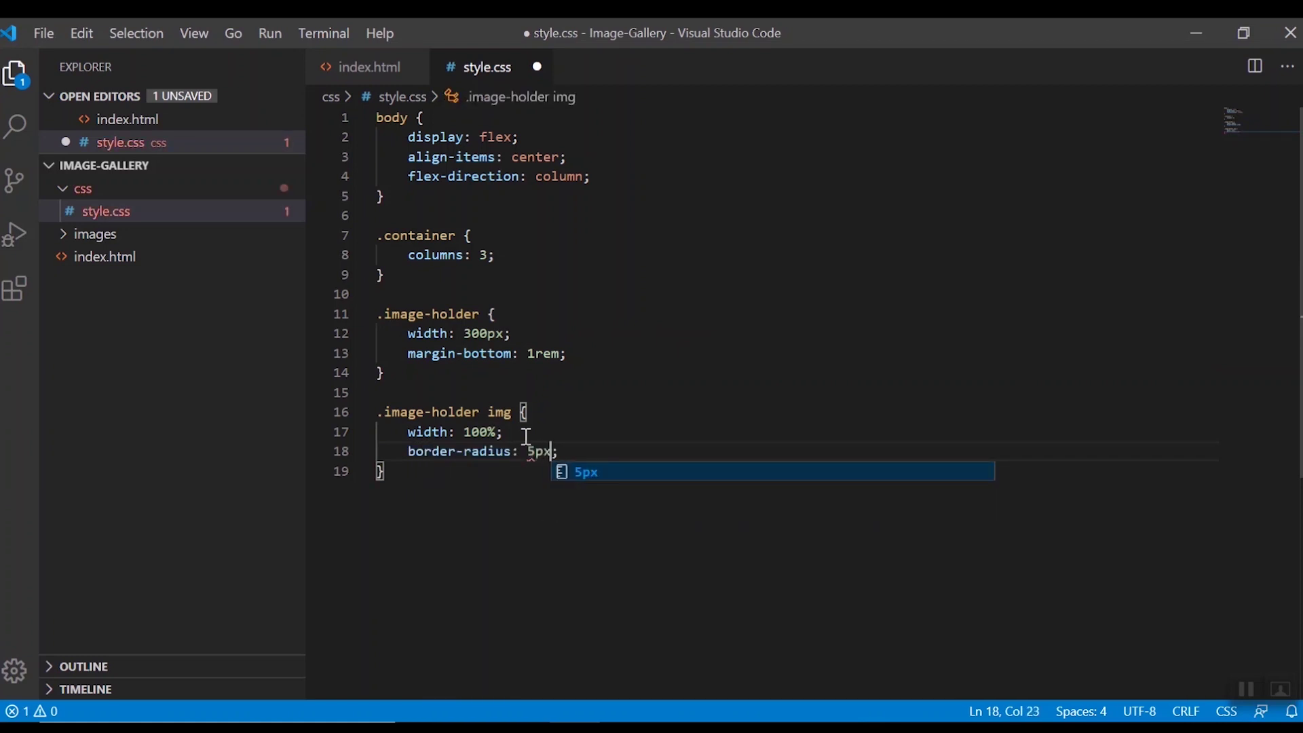
pyautogui.hotkey('ctrl', 's')
pyautogui.hotkey('alt', 'Tab')
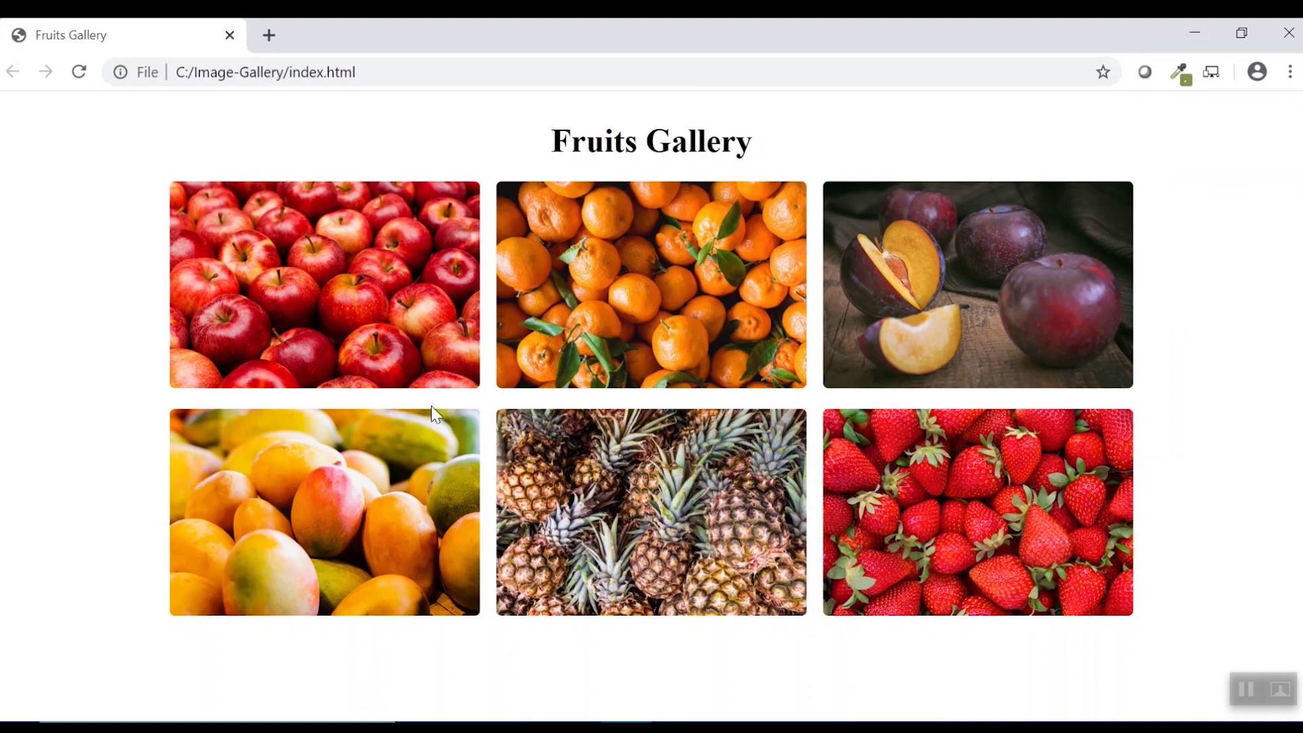
pyautogui.hotkey('alt', 'Tab')
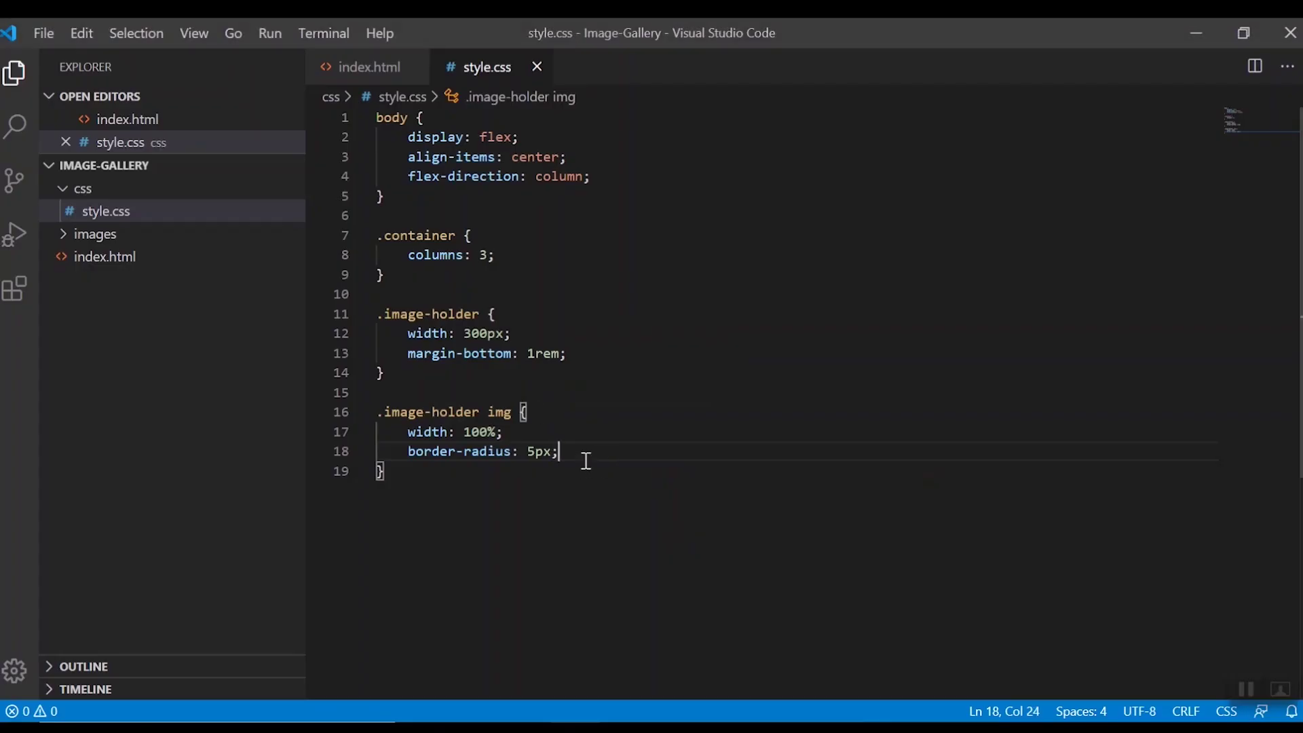
# - Add cursor: pointer to the .image-holder img rule, save, and preview it in Chrome
pyautogui.press('Return')
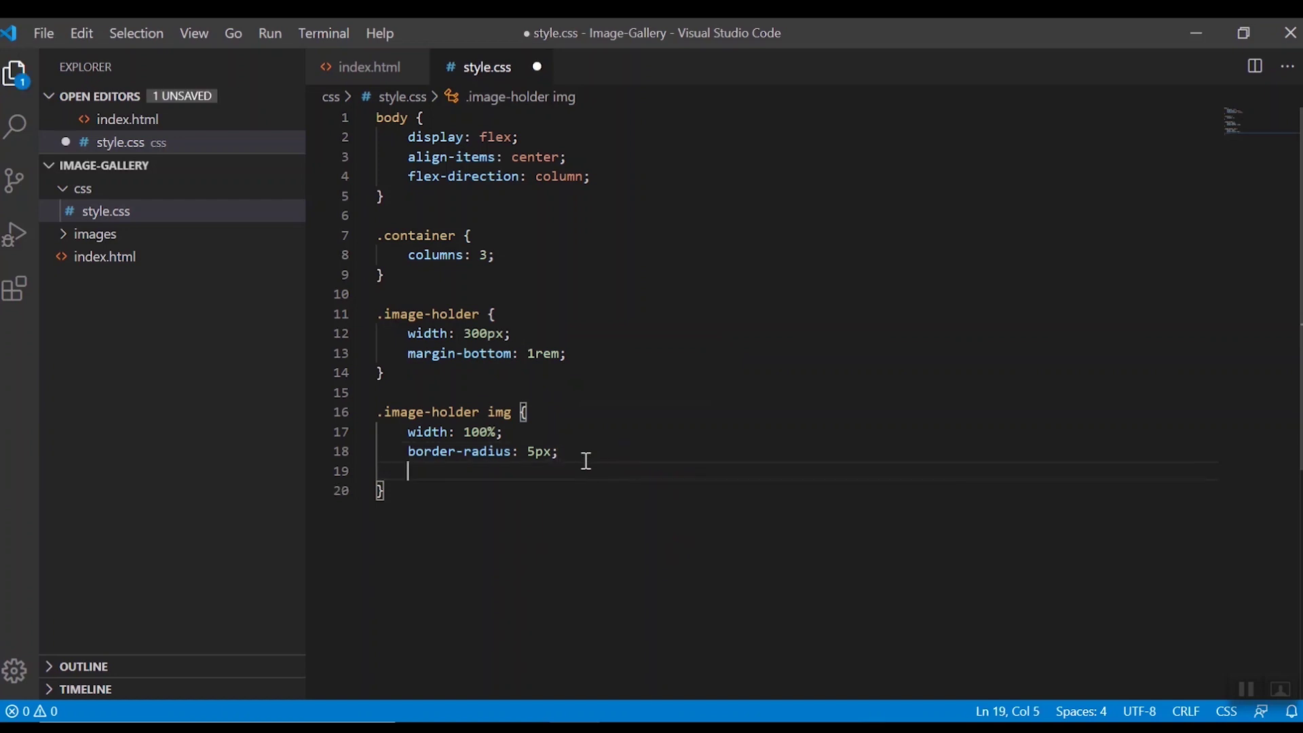
pyautogui.write('cur')
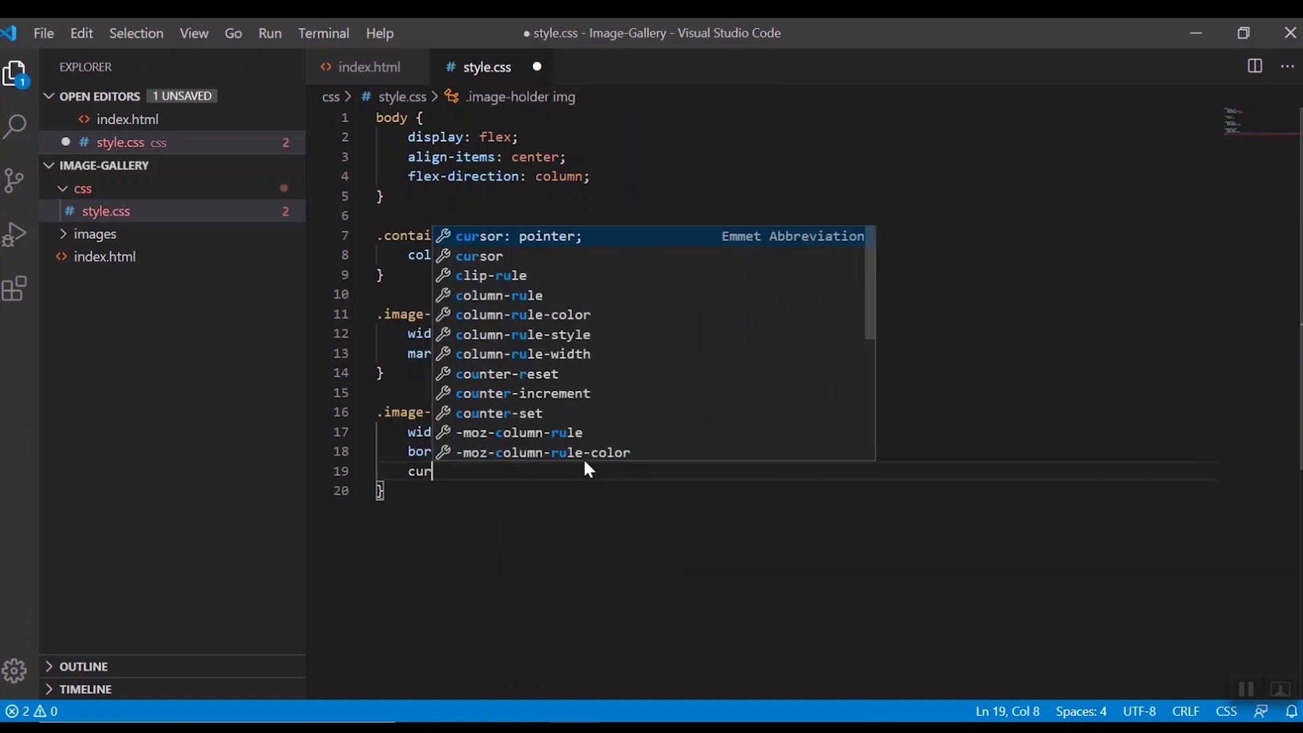
pyautogui.press('Return')
pyautogui.hotkey('ctrl', 's')
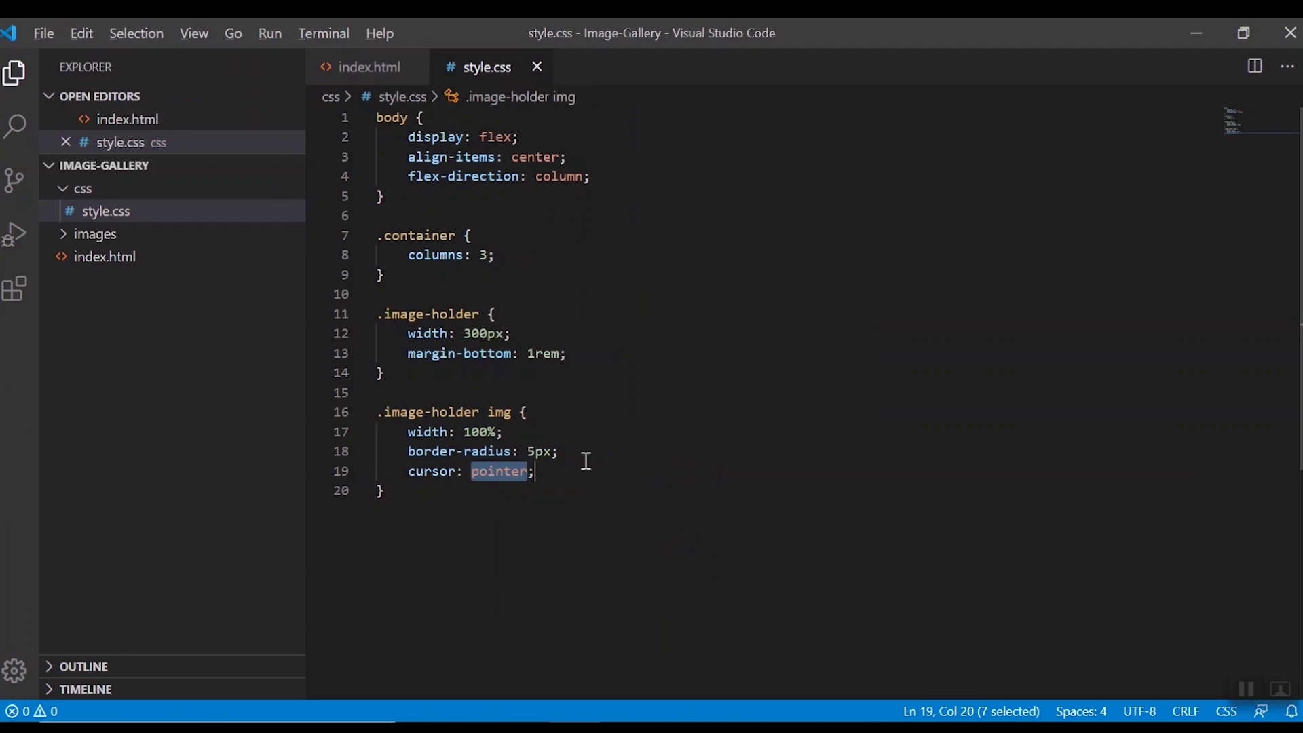
pyautogui.hotkey('alt', 'Tab')
pyautogui.press('F5')
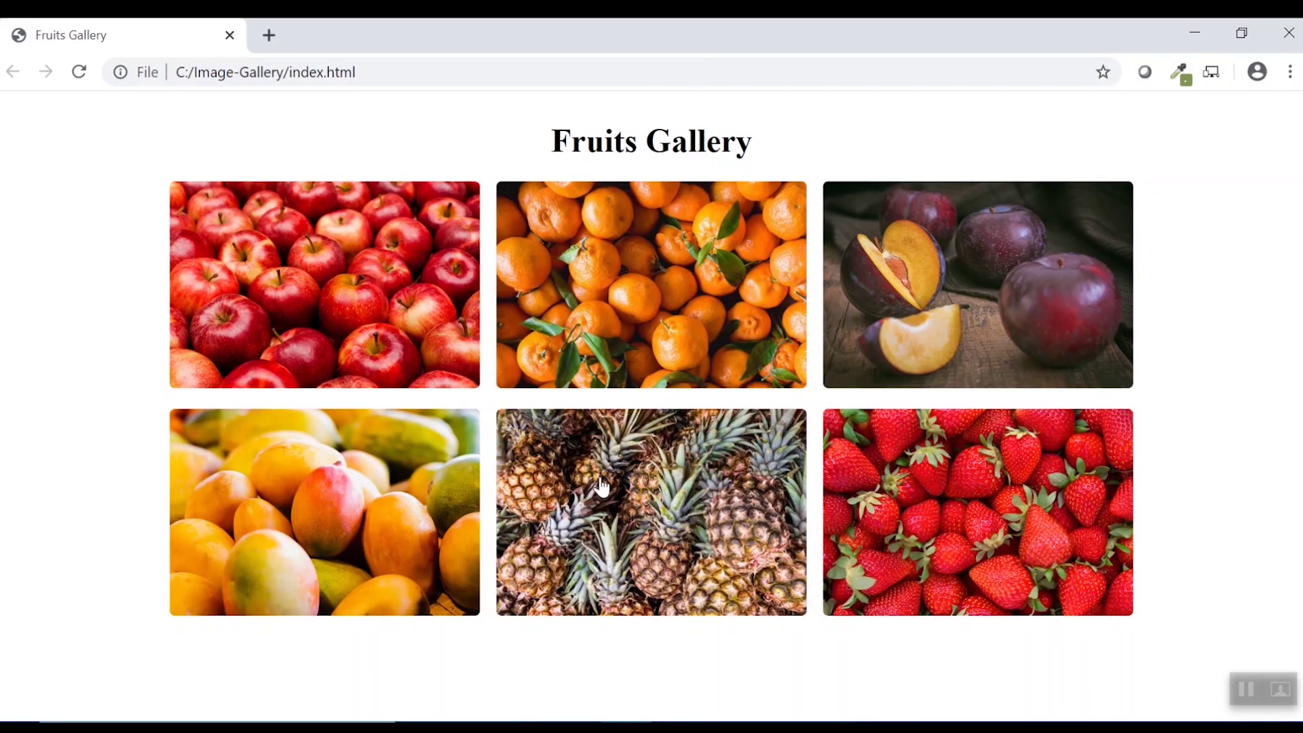
pyautogui.hotkey('alt', 'Tab')
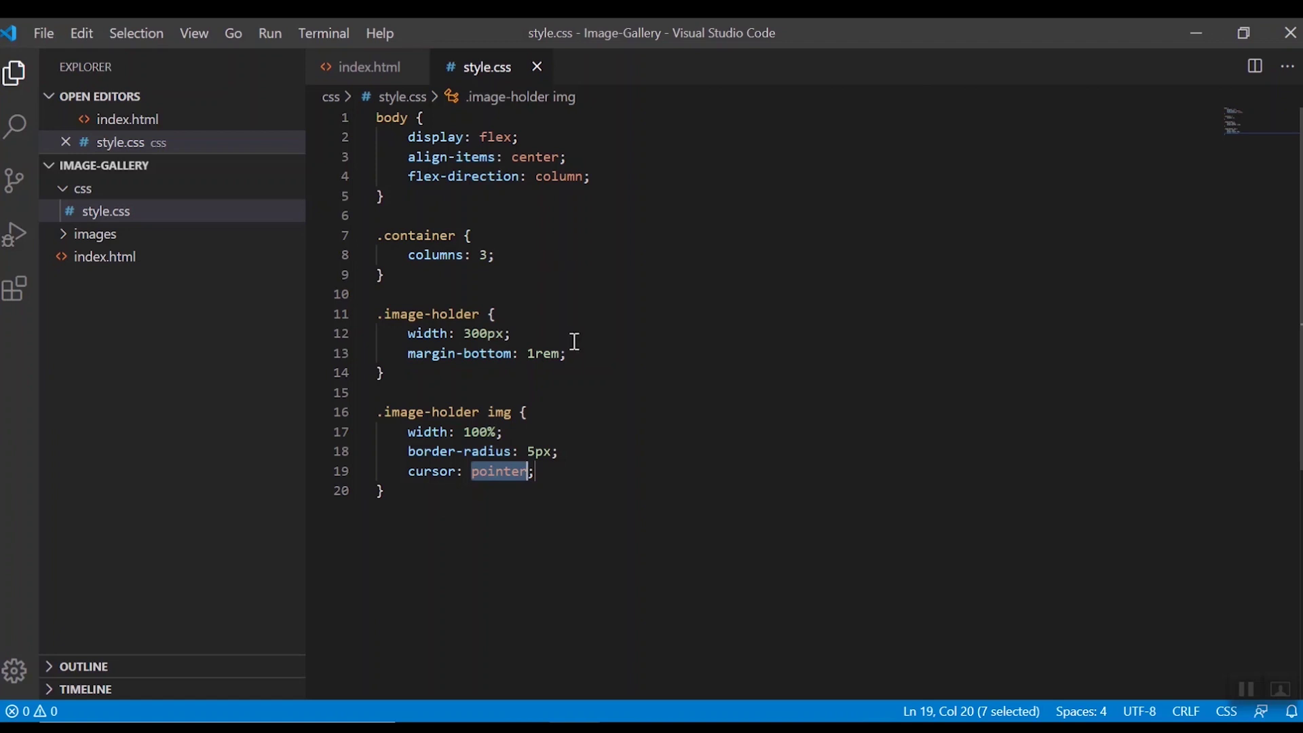
# - Add filter: grayscale(100%) to the .image-holder img rule and save the stylesheet
pyautogui.click(563, 472)
pyautogui.press('Return')
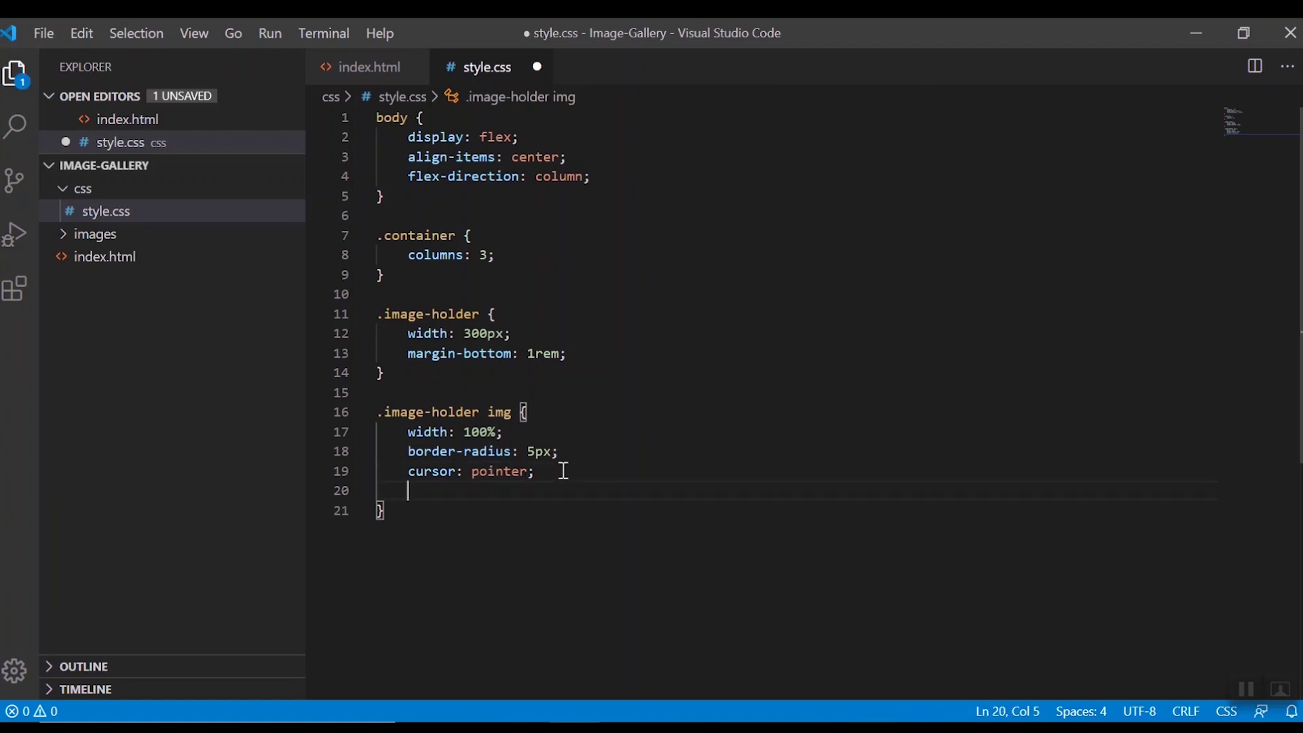
pyautogui.write('fi')
pyautogui.press('Down')
pyautogui.press('Down')
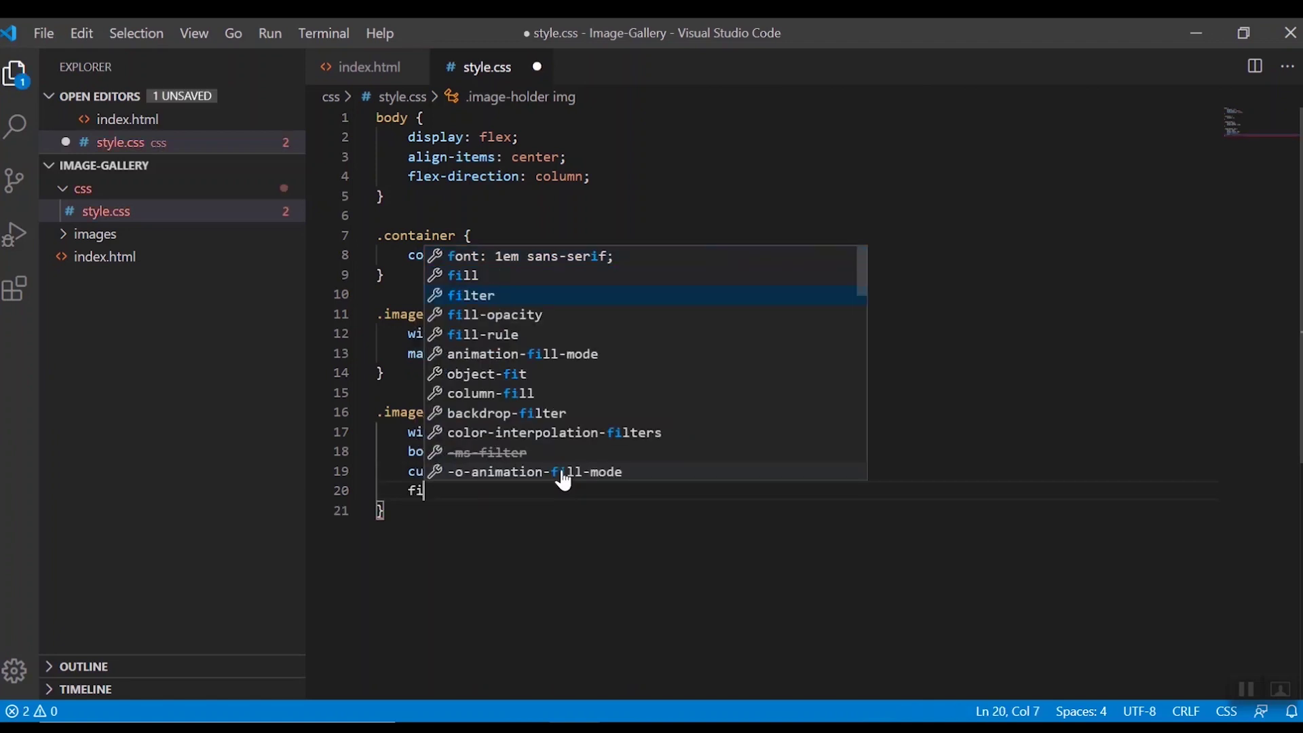
pyautogui.press('Return')
pyautogui.write('lter: grayscale();')
pyautogui.press('Return')
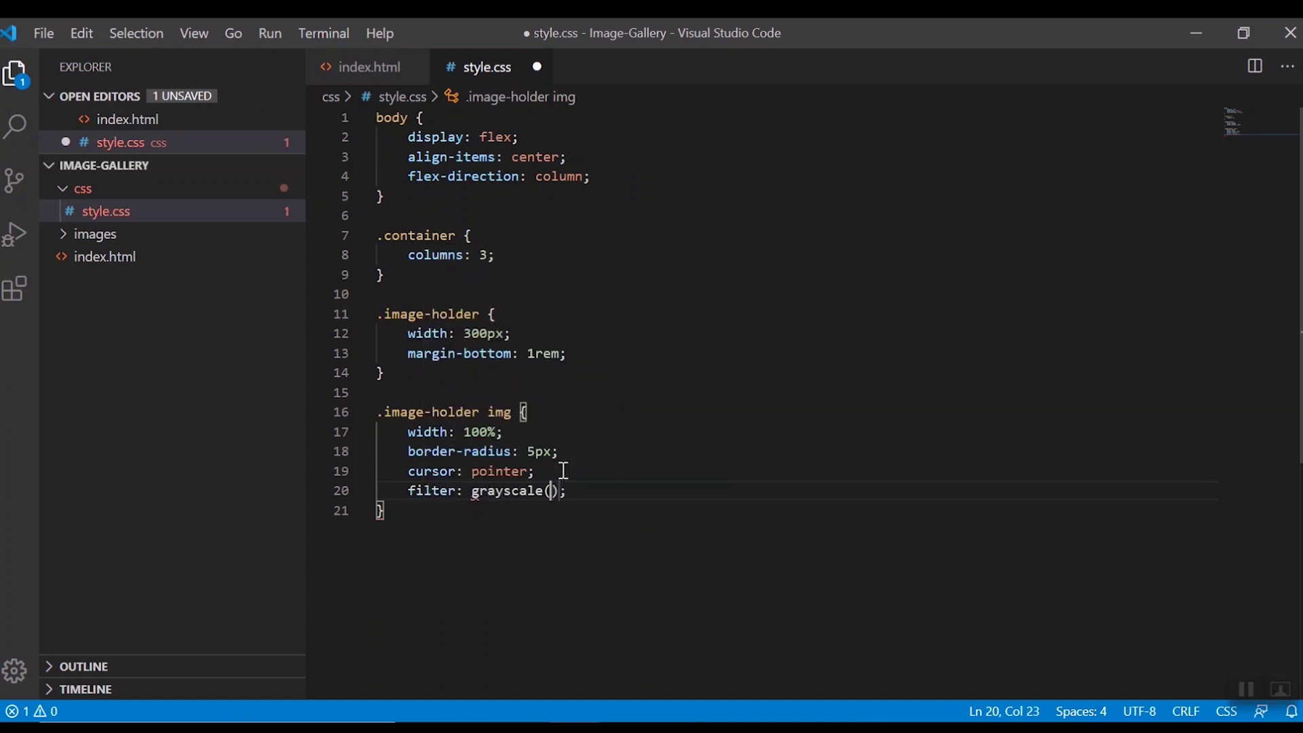
pyautogui.write('100')
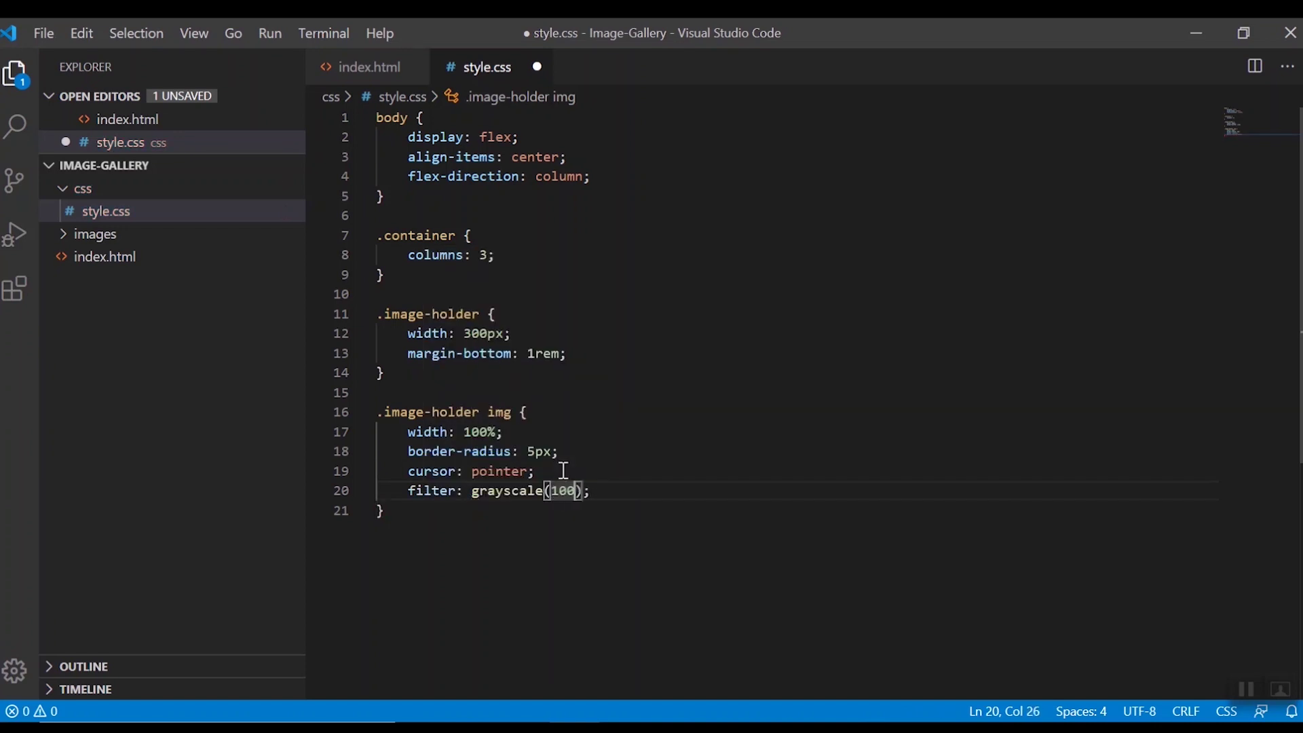
pyautogui.write('%')
pyautogui.hotkey('ctrl', 's')
# - Reload the gallery in Chrome to see the gray photos, then return to the editor
pyautogui.hotkey('alt', 'Tab')
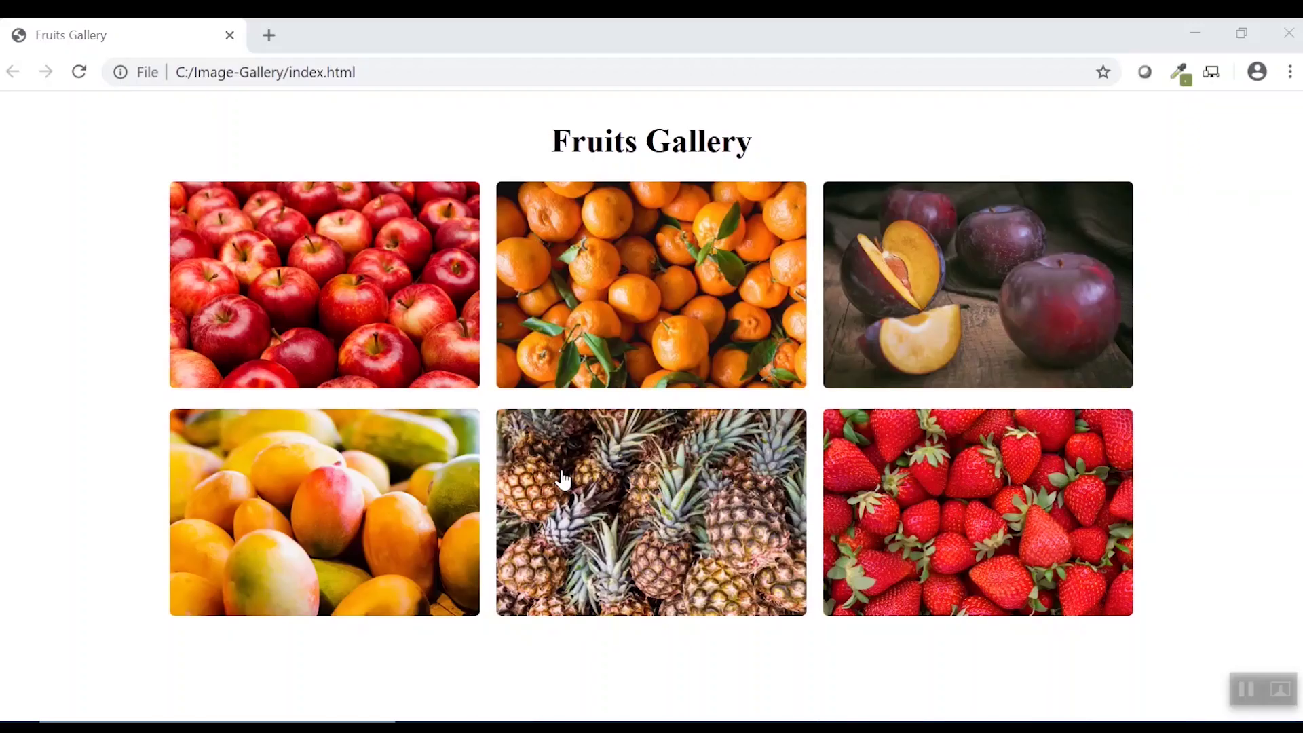
pyautogui.hotkey('ctrl', 'r')
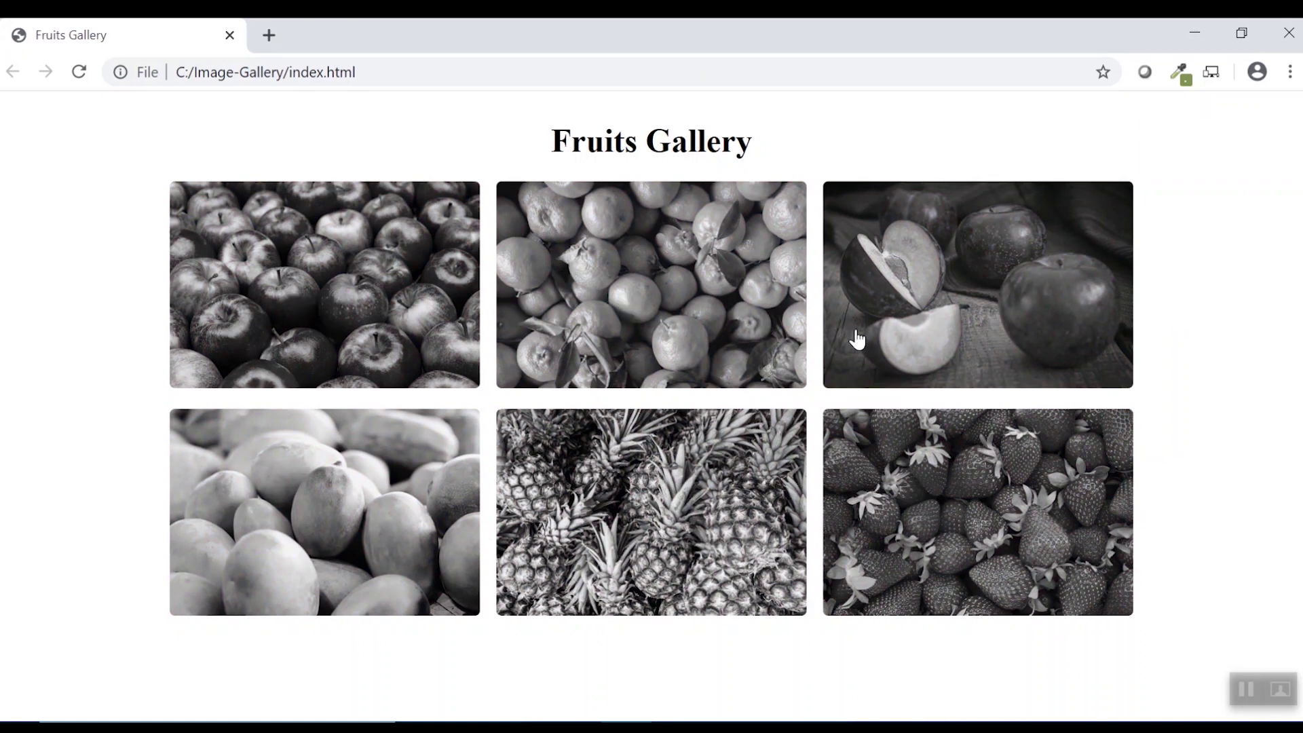
pyautogui.hotkey('alt', 'Tab')
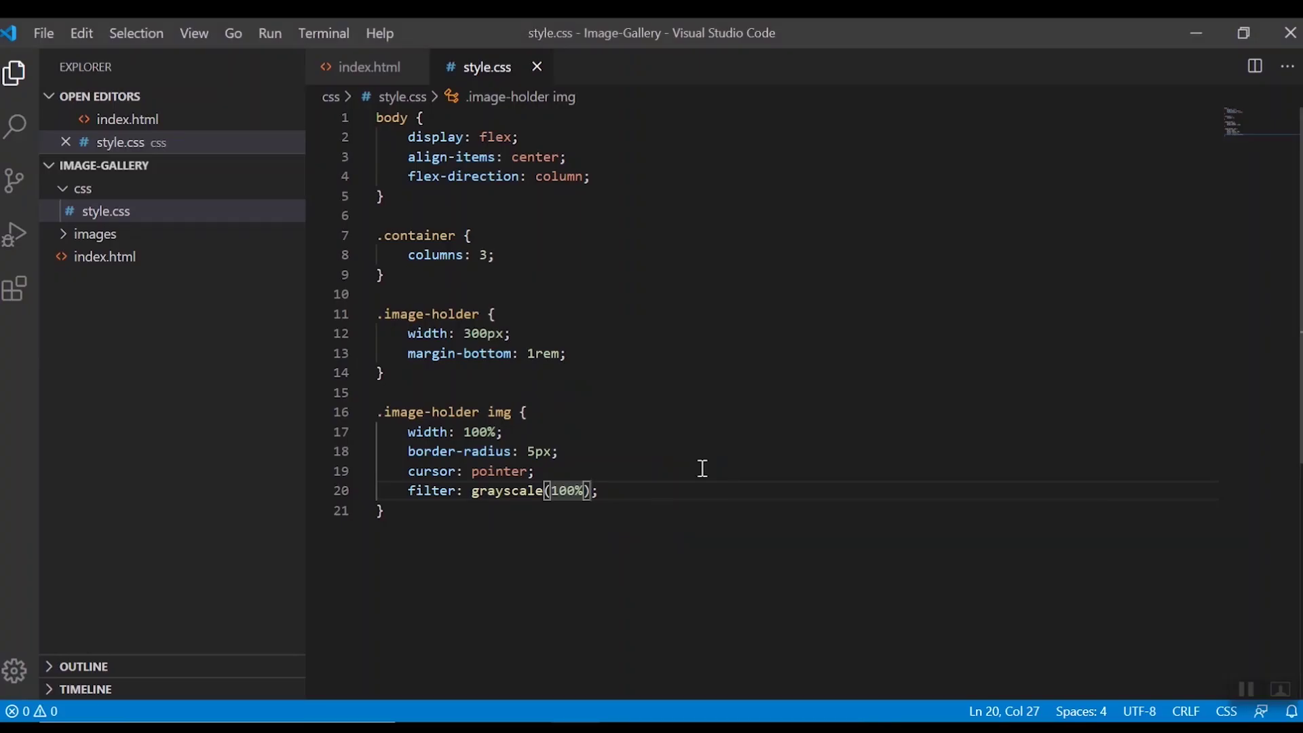
# - Write and save a .image-holder img:hover rule with filter: grayscale(0)
pyautogui.click(413, 513)
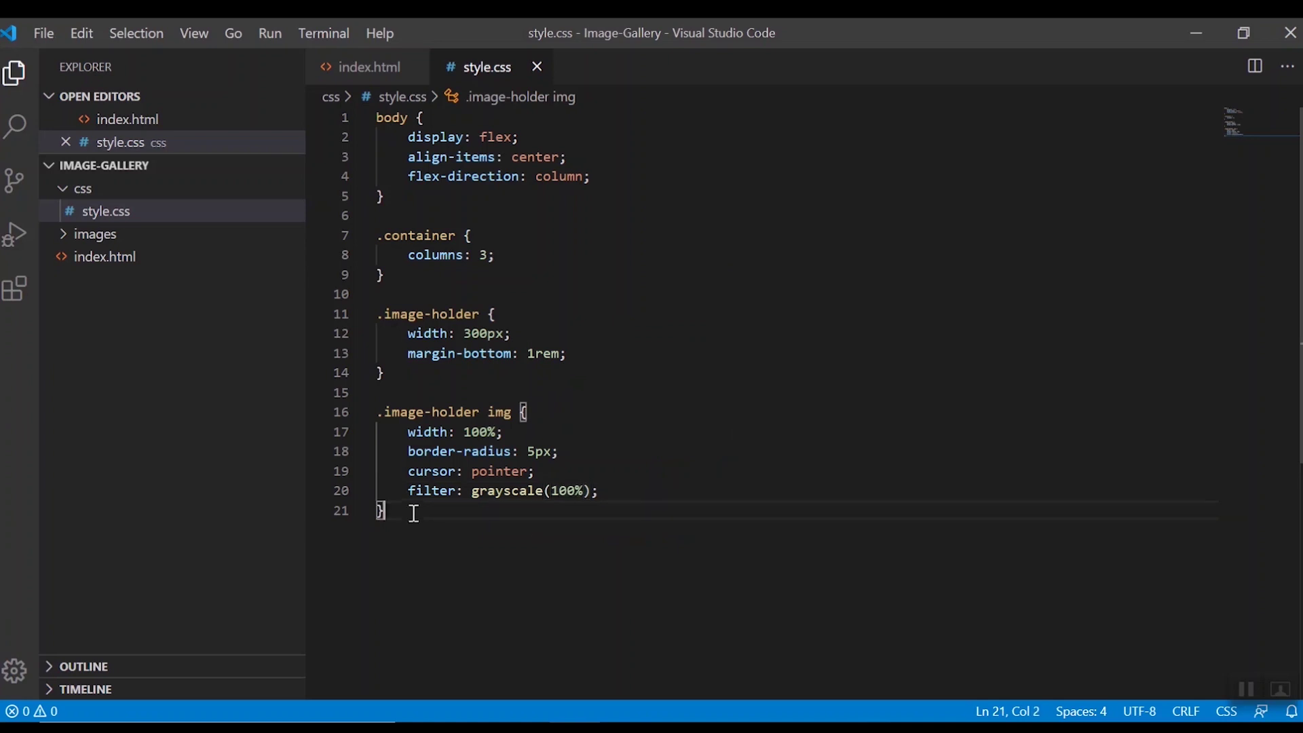
pyautogui.press('Return')
pyautogui.write('.im')
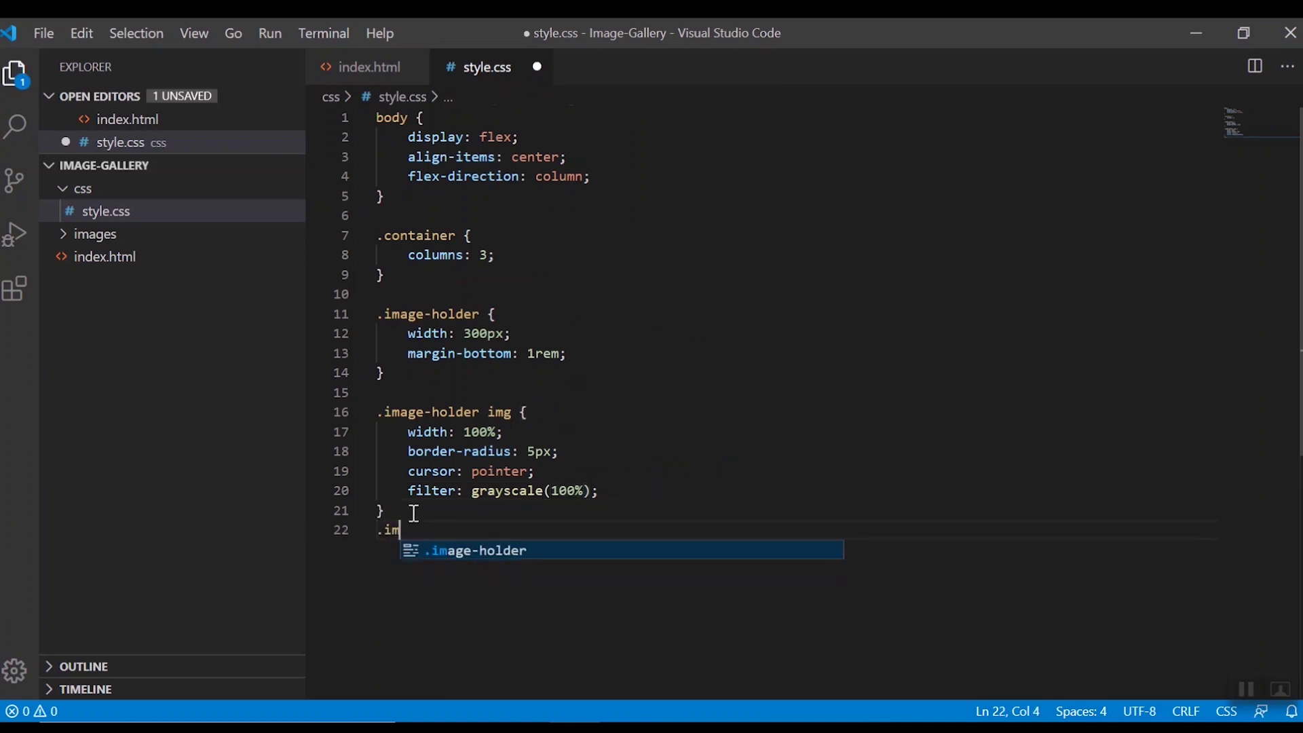
pyautogui.press('Return')
pyautogui.write('im')
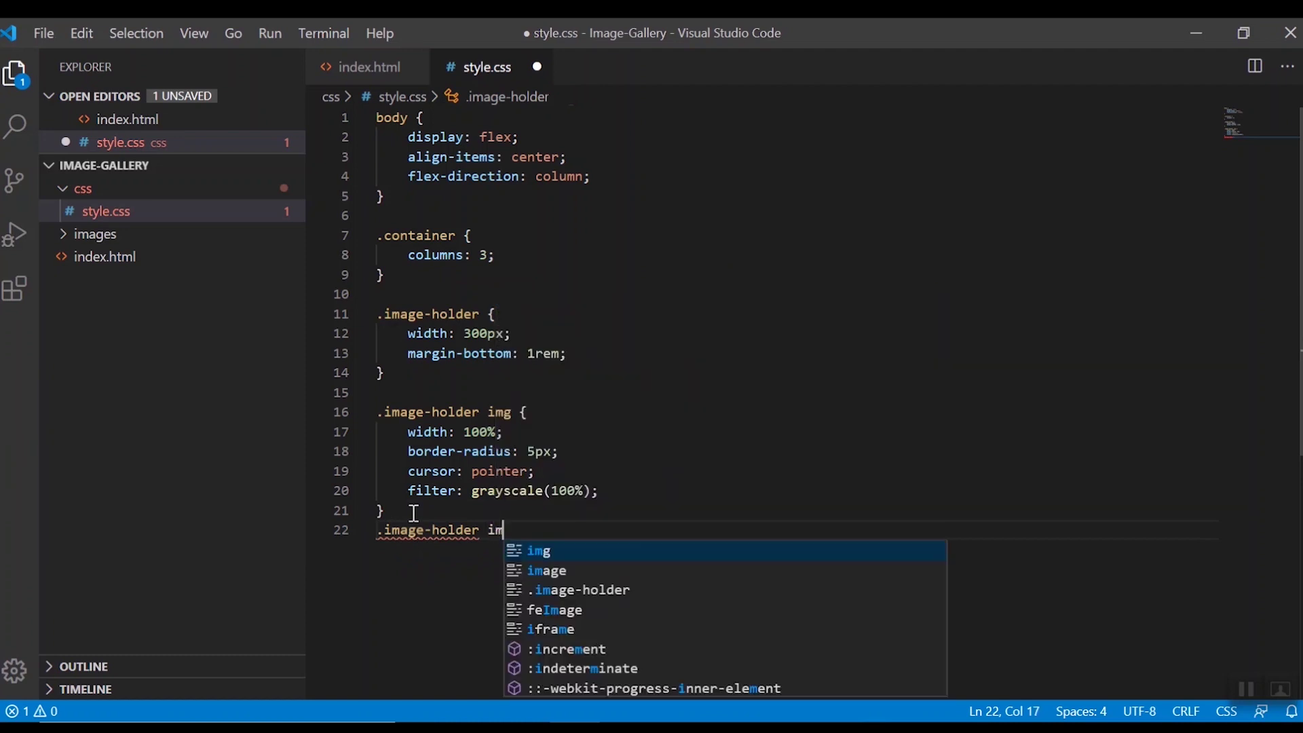
pyautogui.write('g:hover')
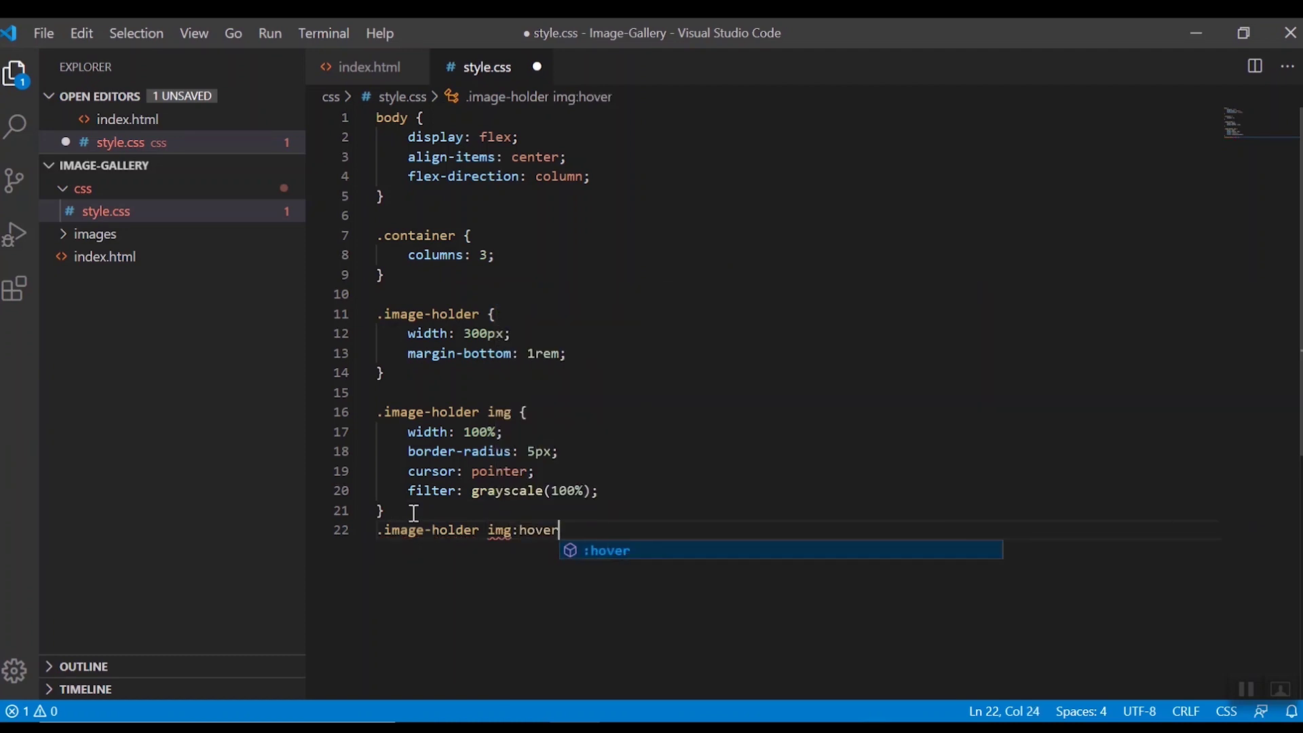
pyautogui.write('{')
pyautogui.press('Return')
pyautogui.write('fil')
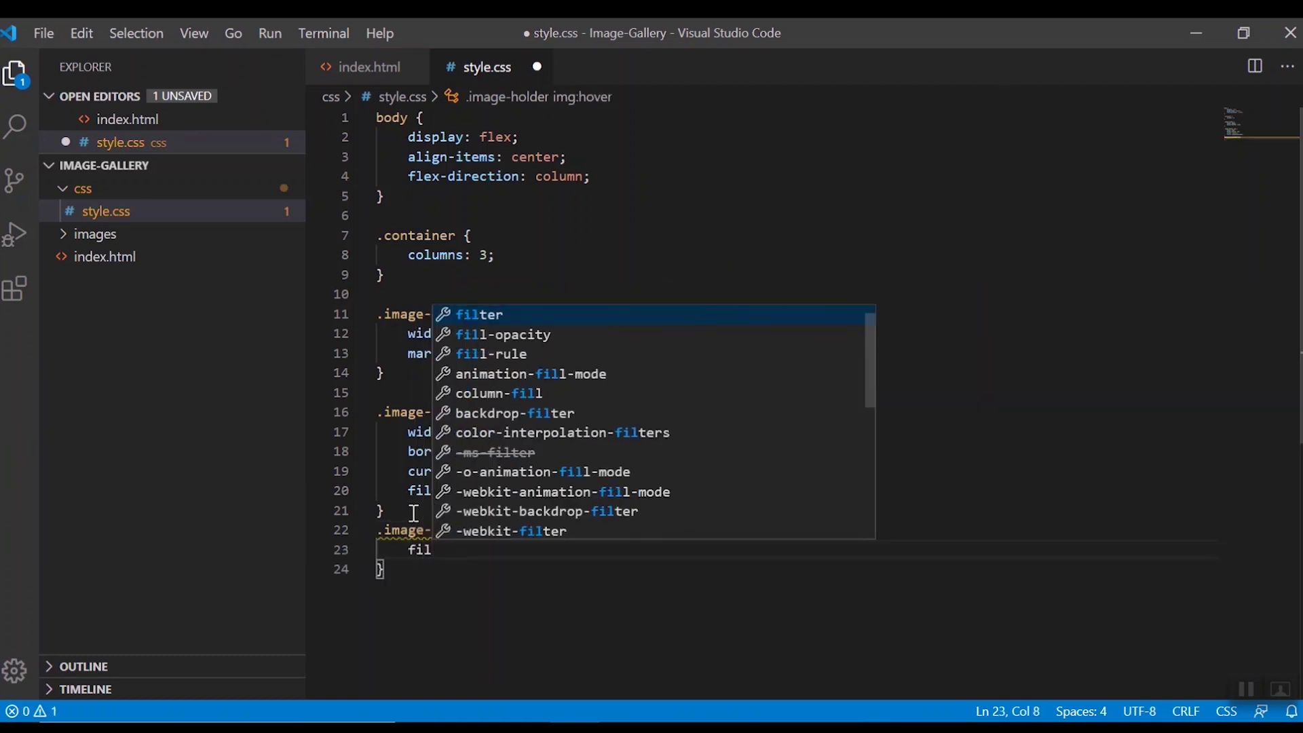
pyautogui.press('Return')
pyautogui.write('gr;')
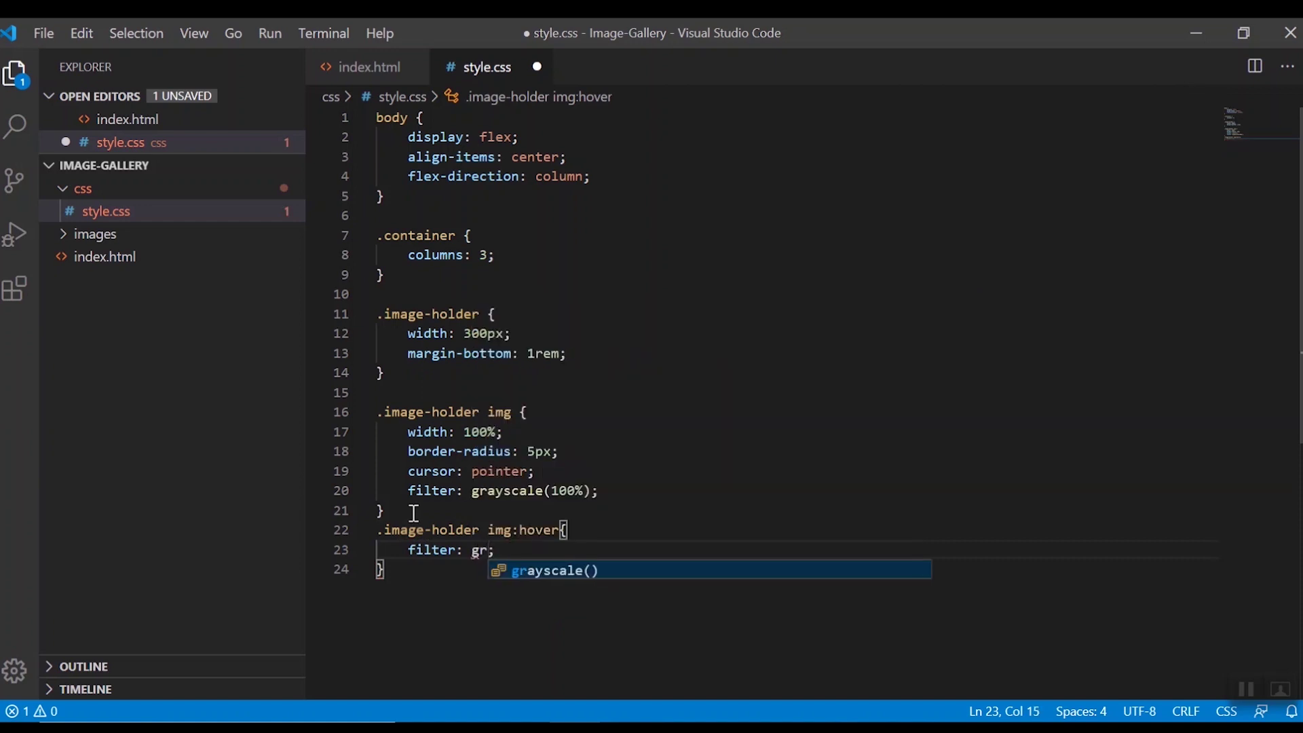
pyautogui.press('Return')
pyautogui.write('0')
pyautogui.hotkey('ctrl', 's')
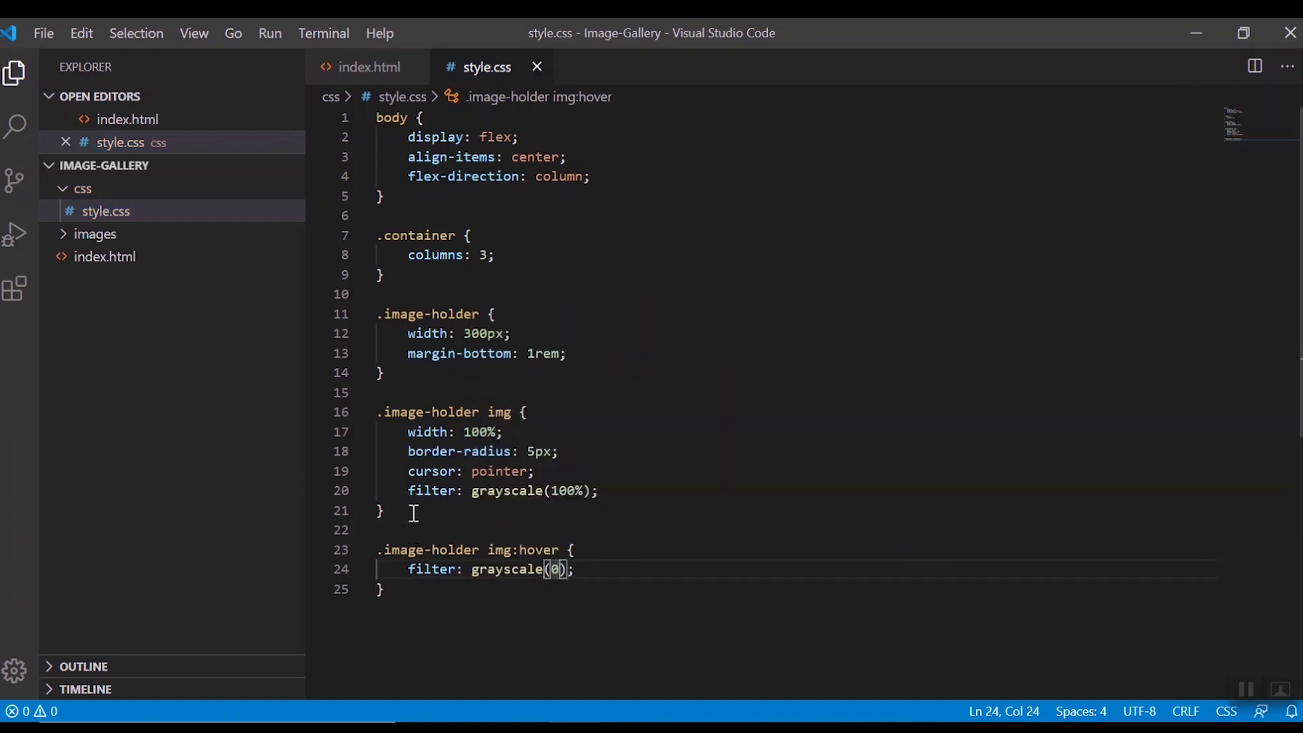
# - Reload the gallery page in Chrome from the address bar
pyautogui.hotkey('alt', 'Tab')
pyautogui.click(578, 81)
pyautogui.press('Return')
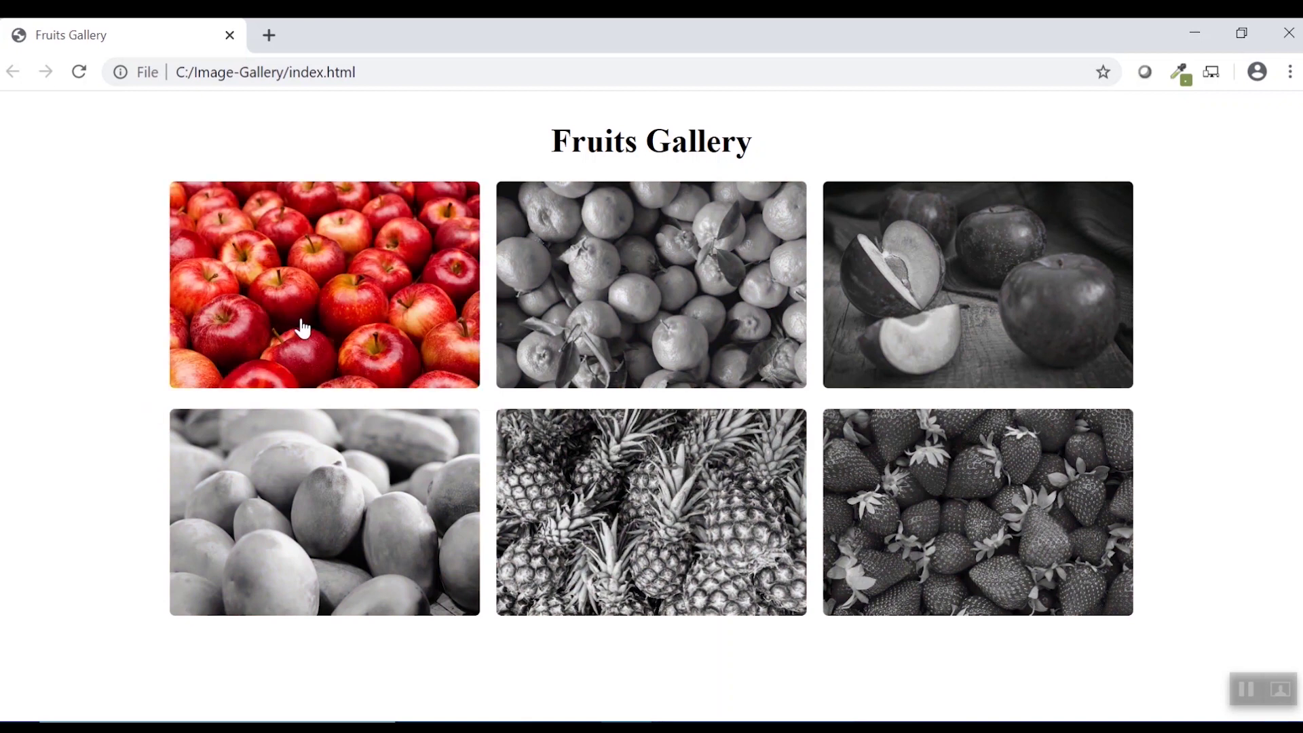
# - Return to style.css in VS Code after testing the apple image hover
pyautogui.hotkey('alt', 'Tab')
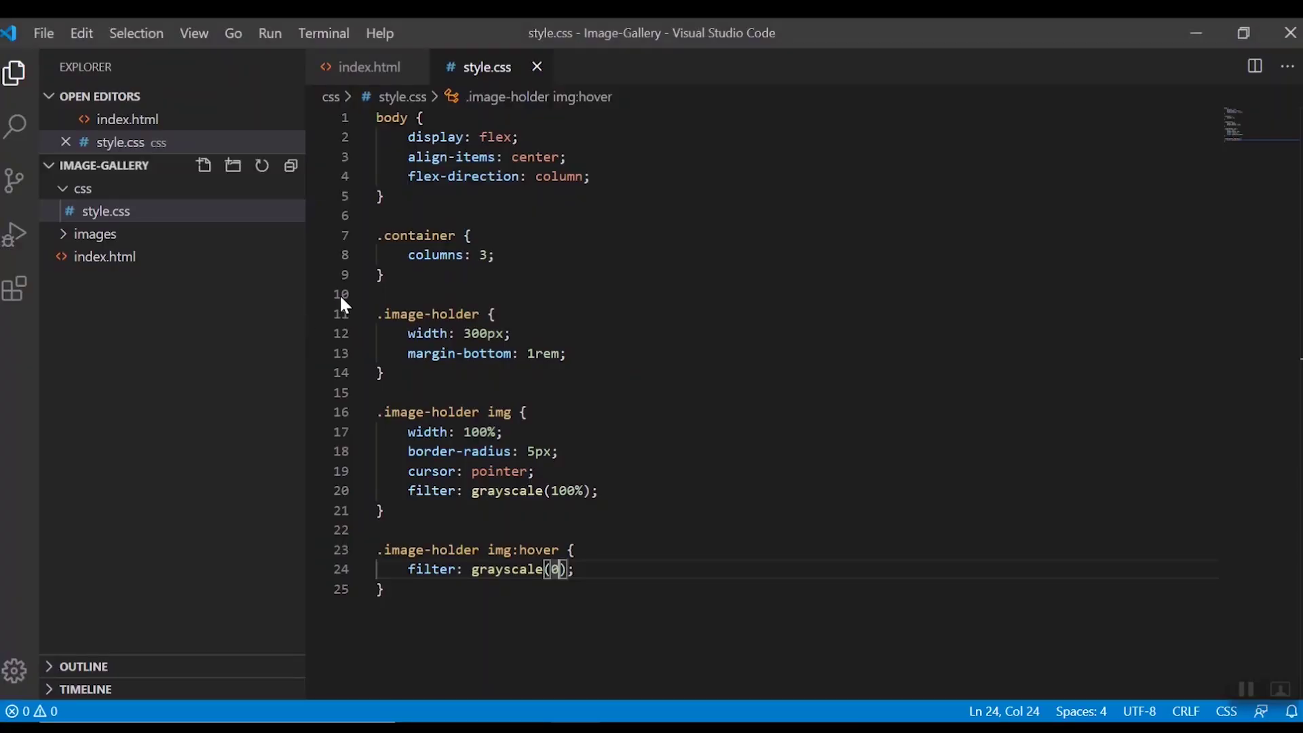
pyautogui.scroll(-1, 764, 352)
pyautogui.scroll(-1, 673, 332)
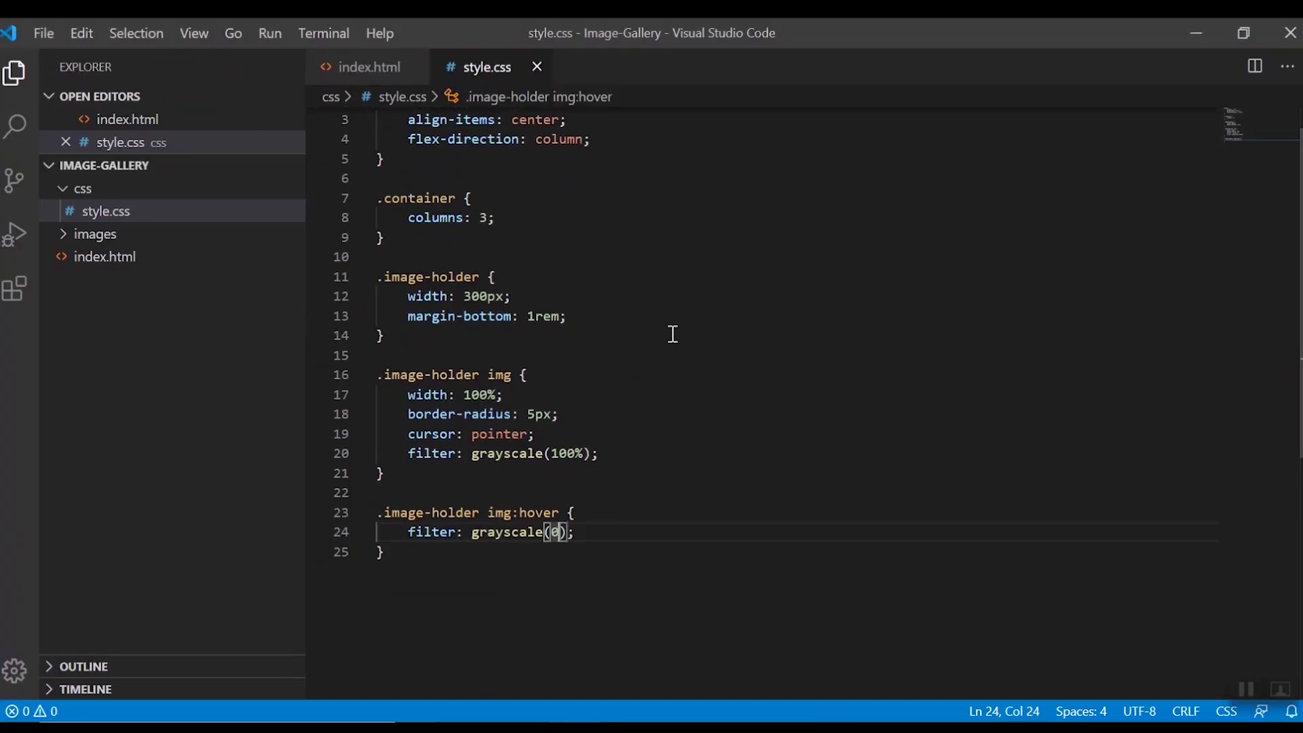
# - Write a .image-holder:hover rule with transform: scale(1.5)
pyautogui.click(395, 336)
pyautogui.press('Return')
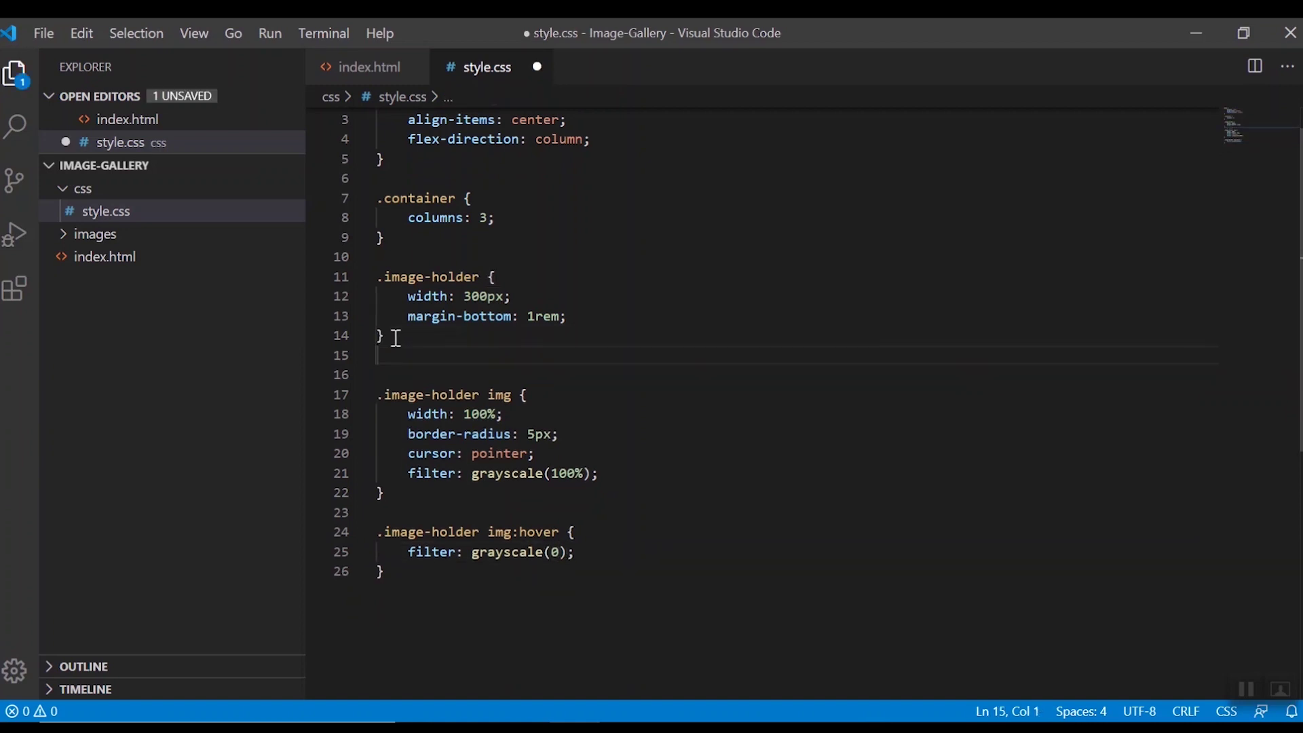
pyautogui.write('.i')
pyautogui.press('Return')
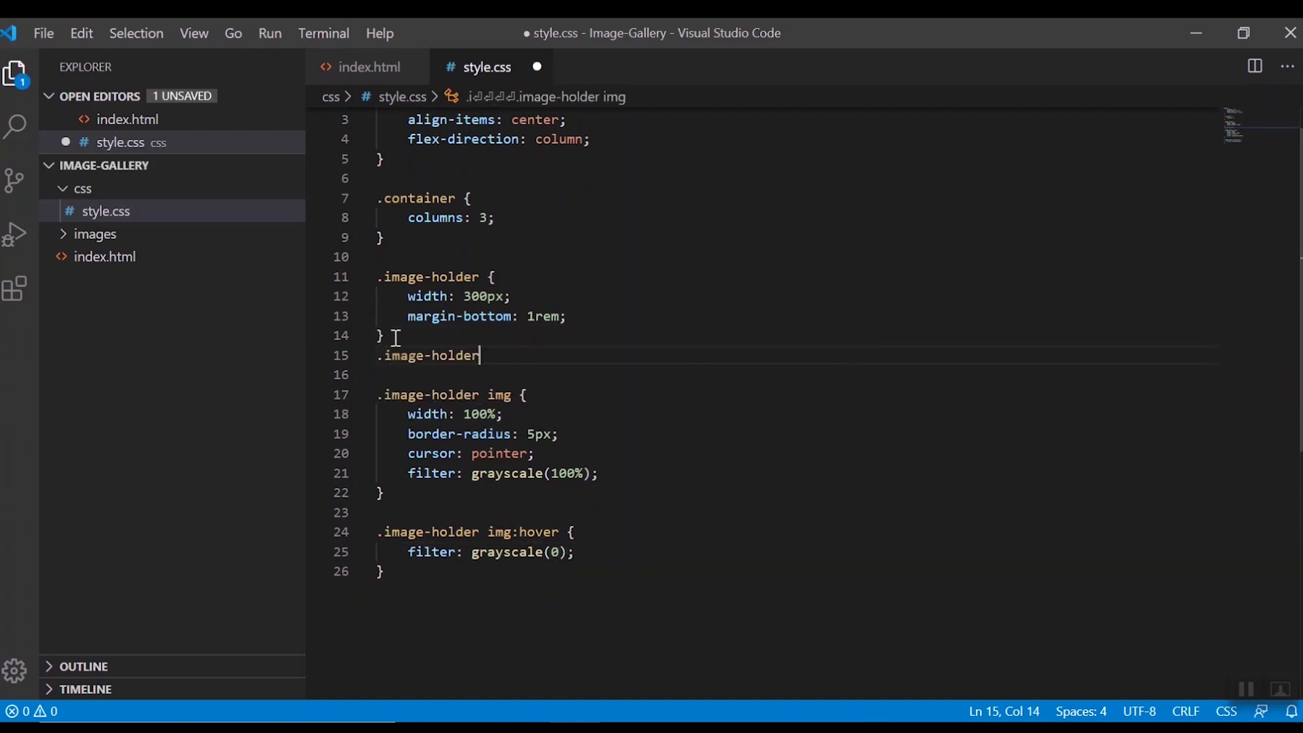
pyautogui.write(':ho')
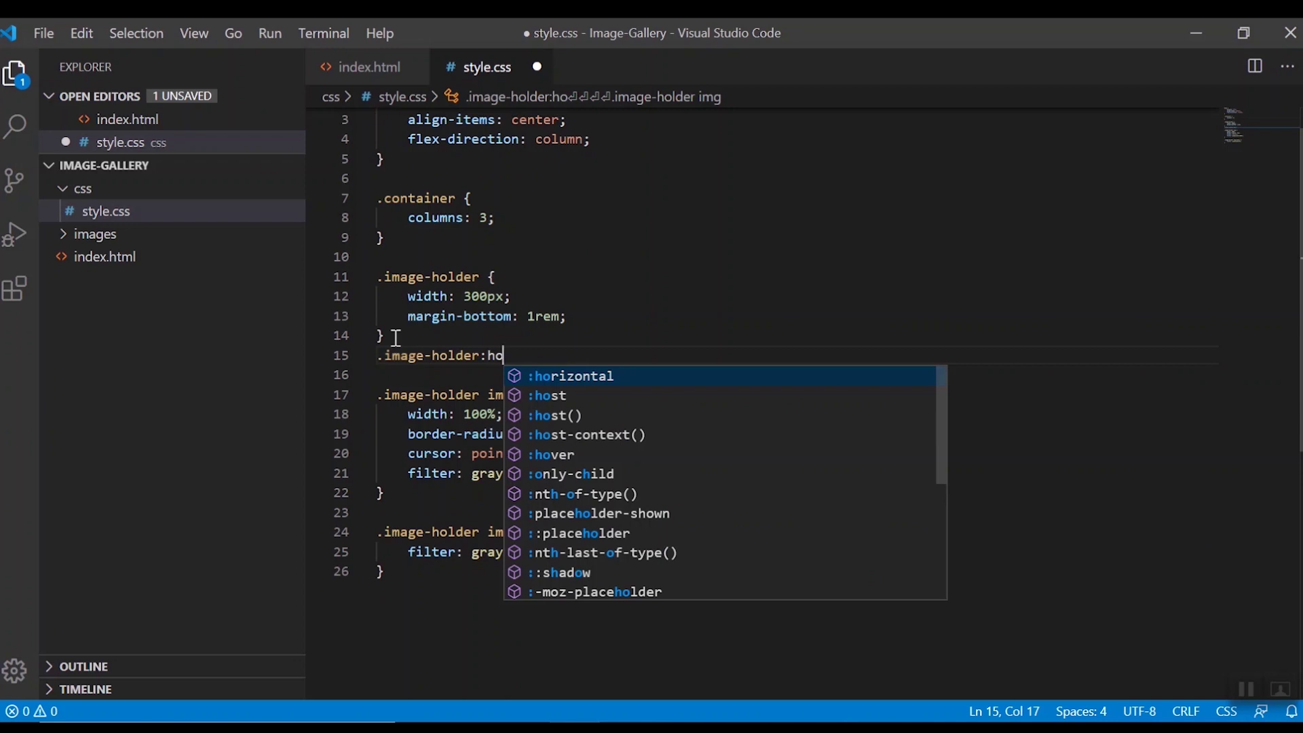
pyautogui.write('ver{')
pyautogui.press('Return')
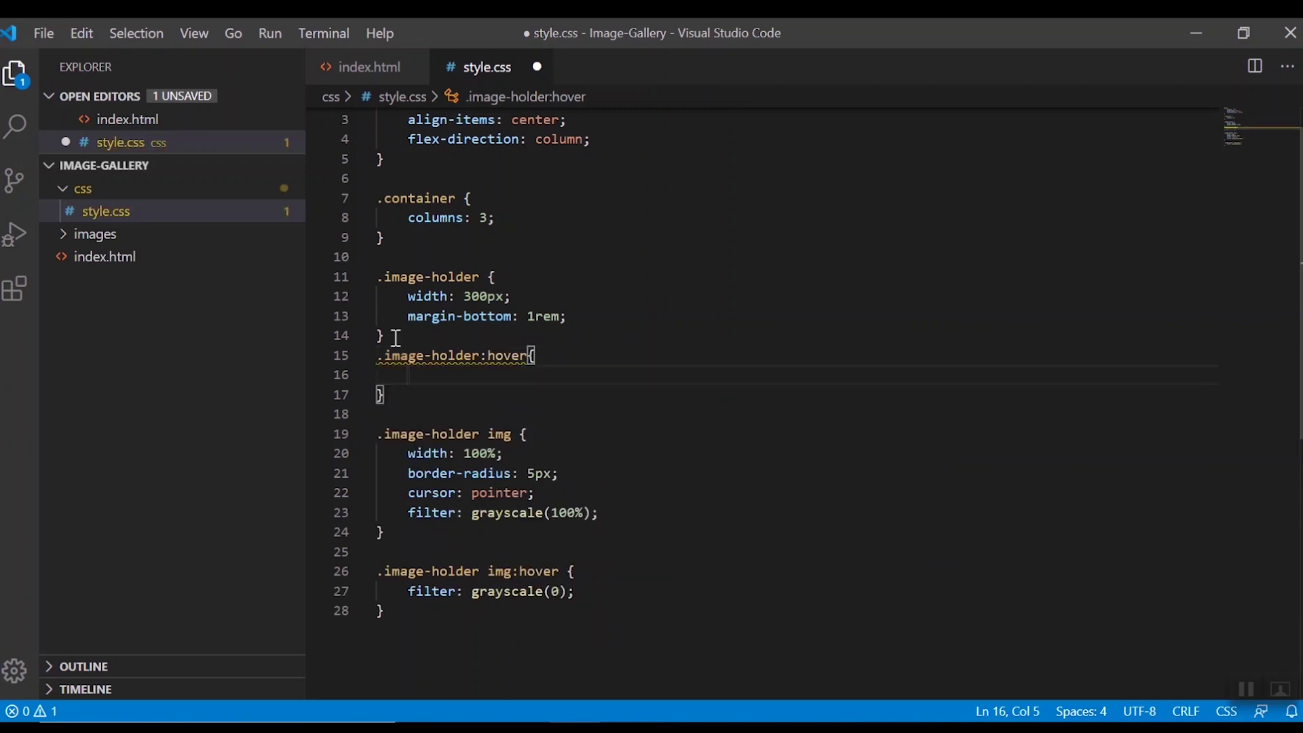
pyautogui.write('tr')
pyautogui.press('Down')
pyautogui.press('Return')
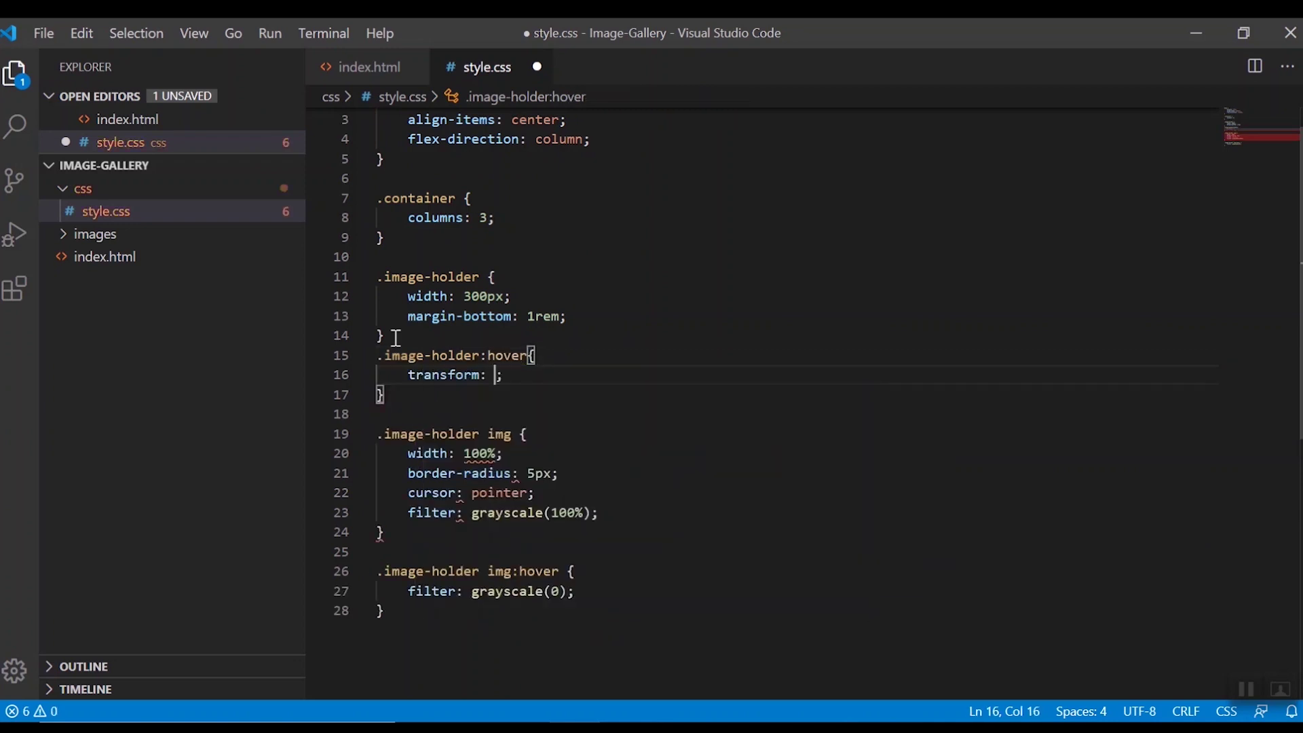
pyautogui.write('s')
pyautogui.press('Return')
pyautogui.write('1')
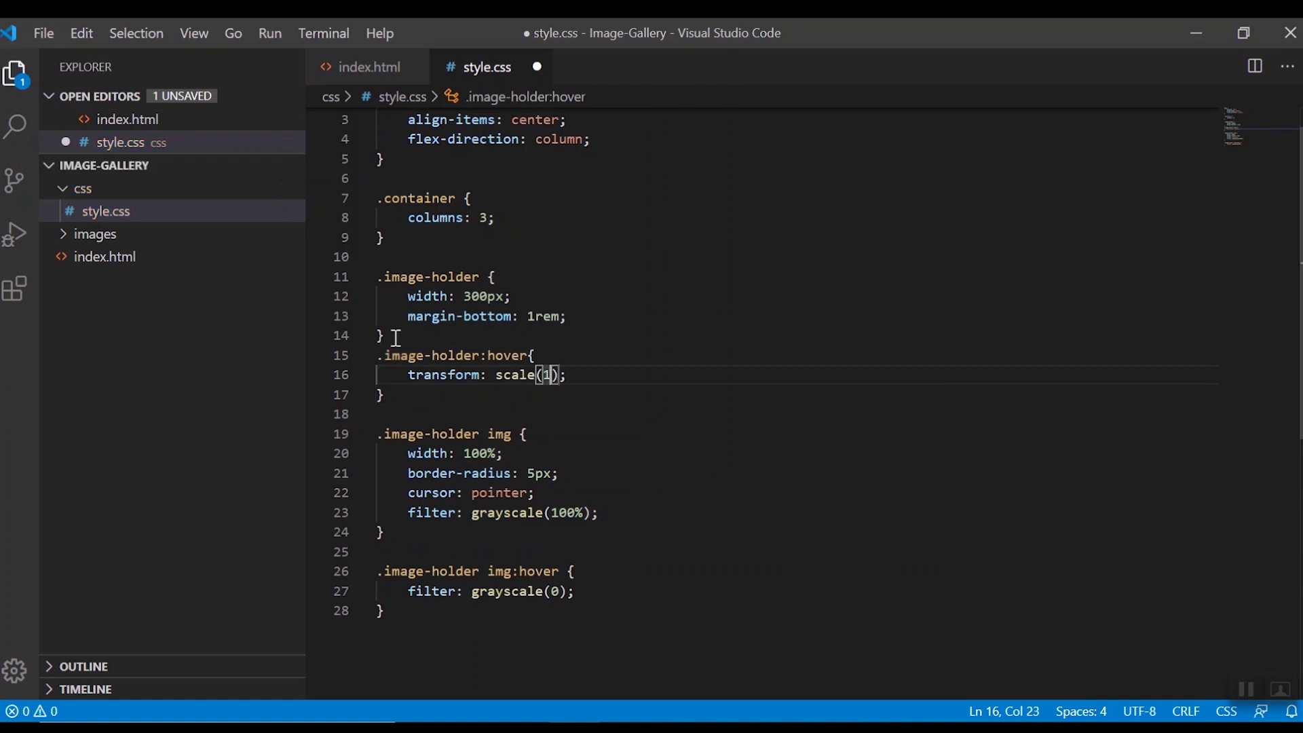
pyautogui.write('.5')
# - Format and save the stylesheet, then reload the gallery in Chrome
pyautogui.hotkey('shift', 'alt', 'f')
pyautogui.hotkey('ctrl', 's')
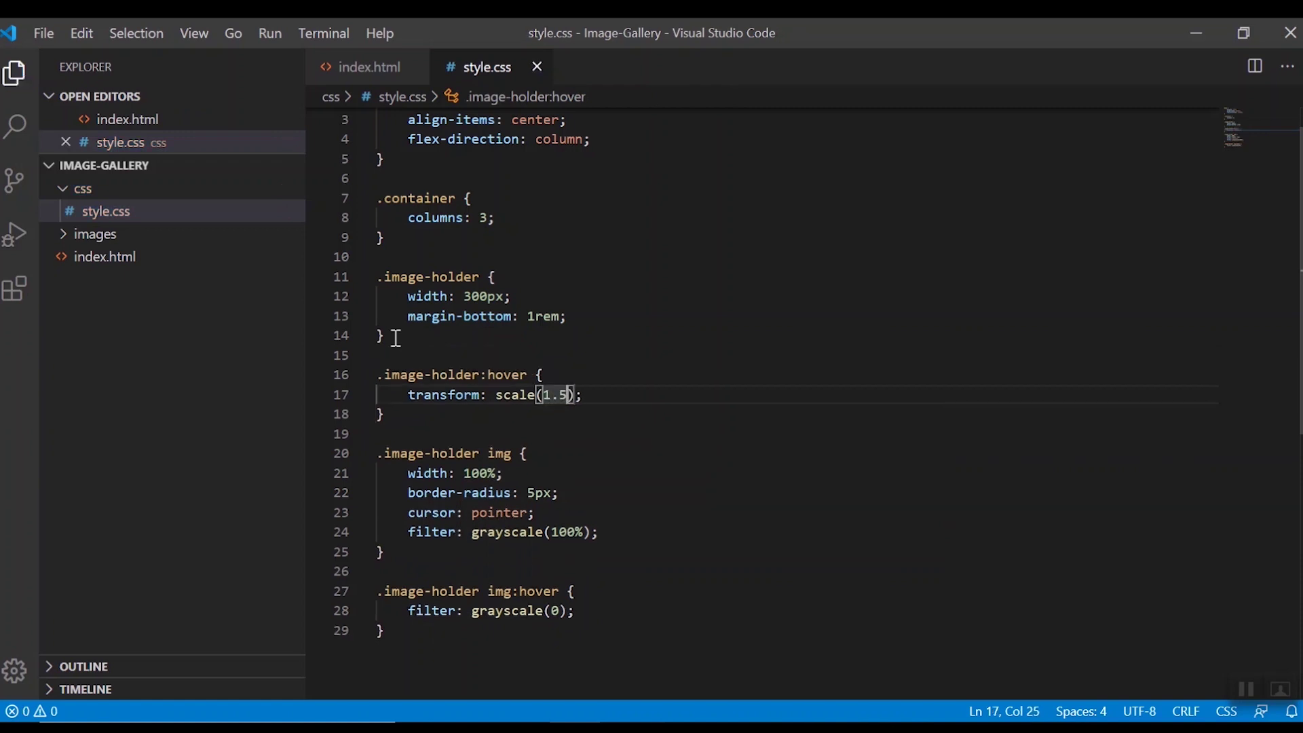
pyautogui.hotkey('alt', 'Tab')
pyautogui.press('Return')
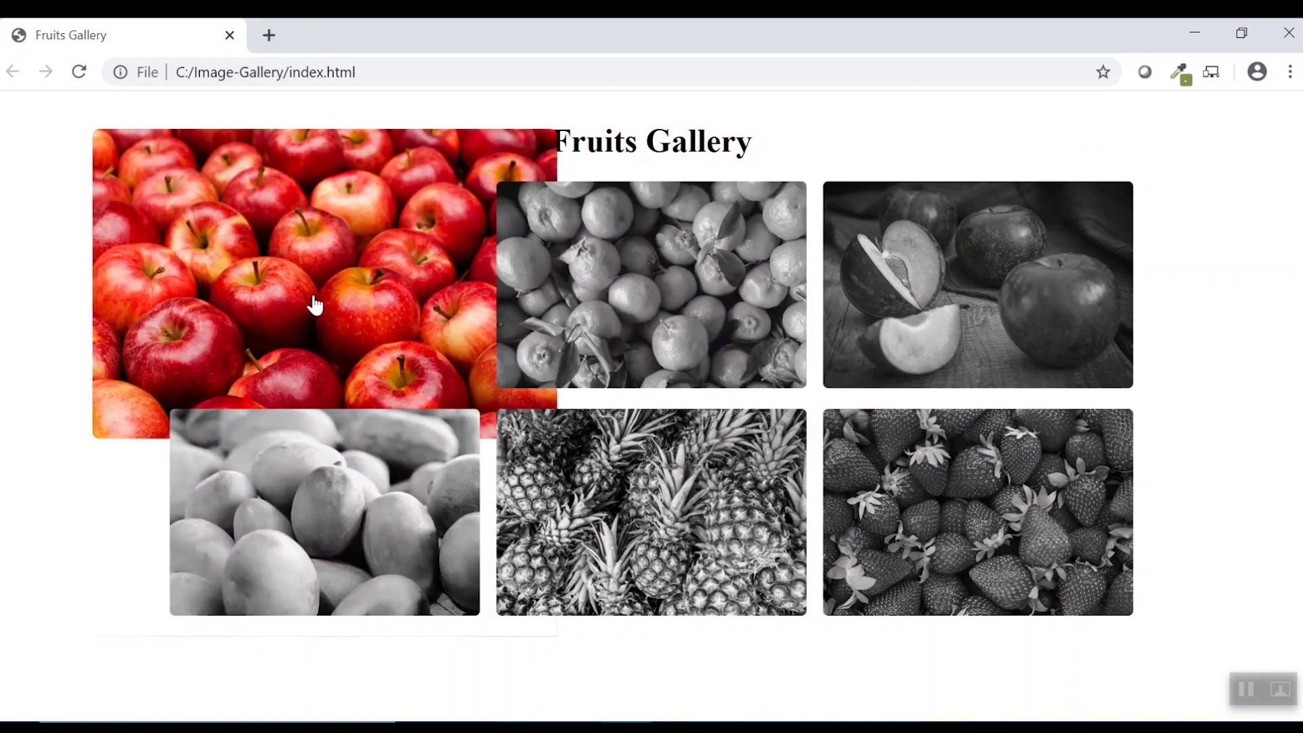
# - Return to style.css in VS Code after testing the enlarged apple image
pyautogui.hotkey('alt', 'Tab')
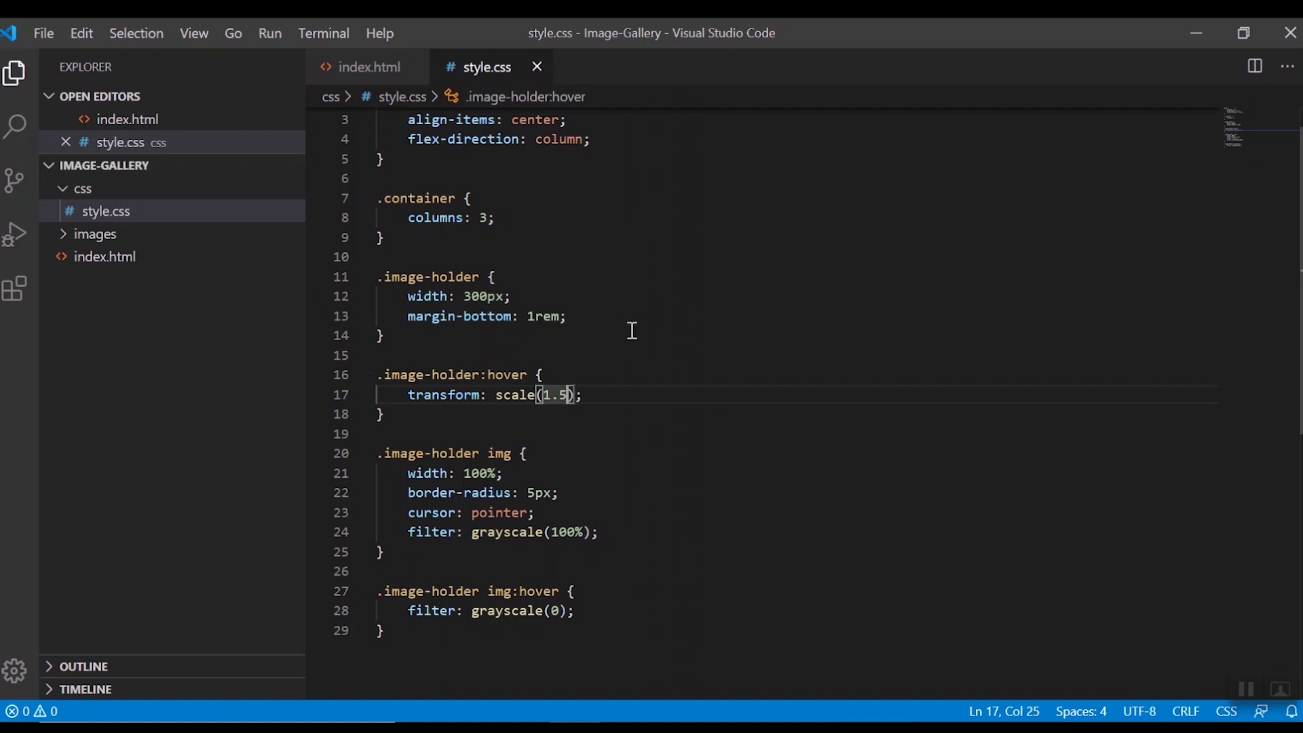
# - Add position: relative to the .image-holder rule and save
pyautogui.click(598, 322)
pyautogui.press('Return')
pyautogui.write('po')
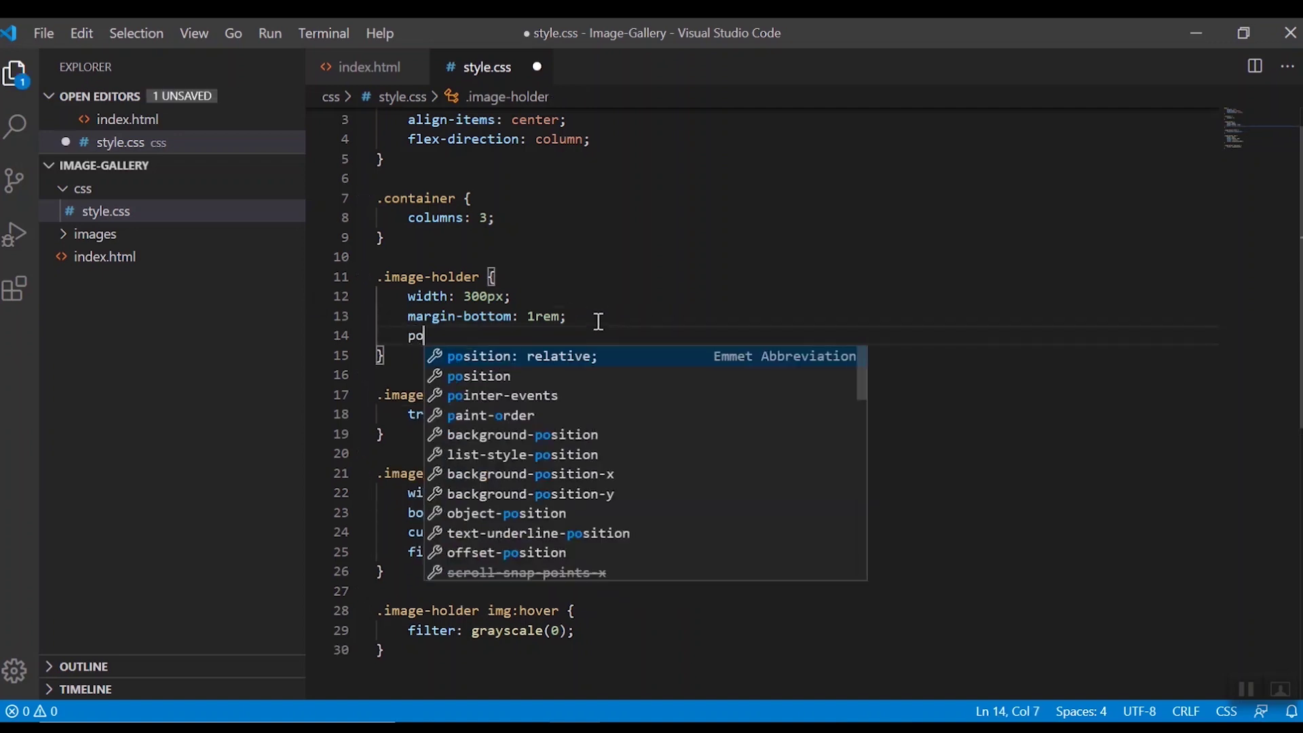
pyautogui.press('Tab')
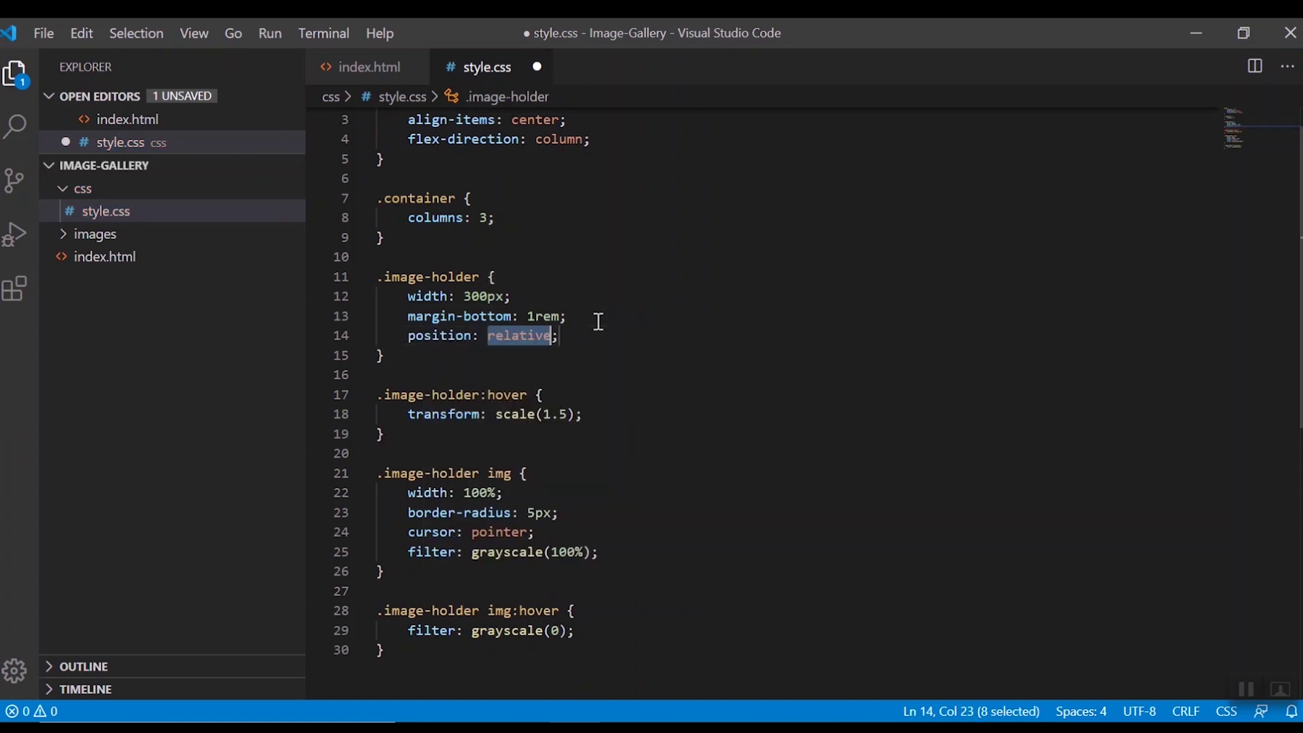
pyautogui.hotkey('ctrl', 's')
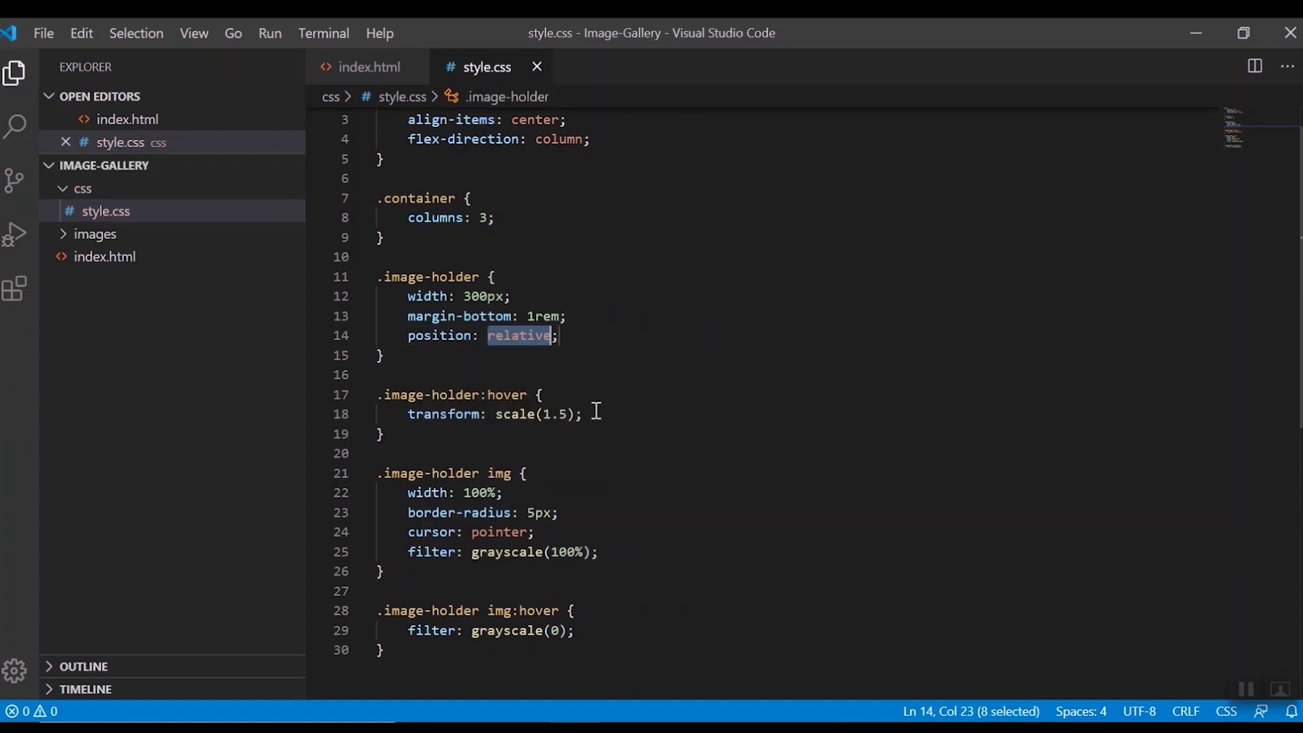
# - Start a z-index: 2 declaration under the scale in the hover rule
pyautogui.click(598, 414)
pyautogui.press('Return')
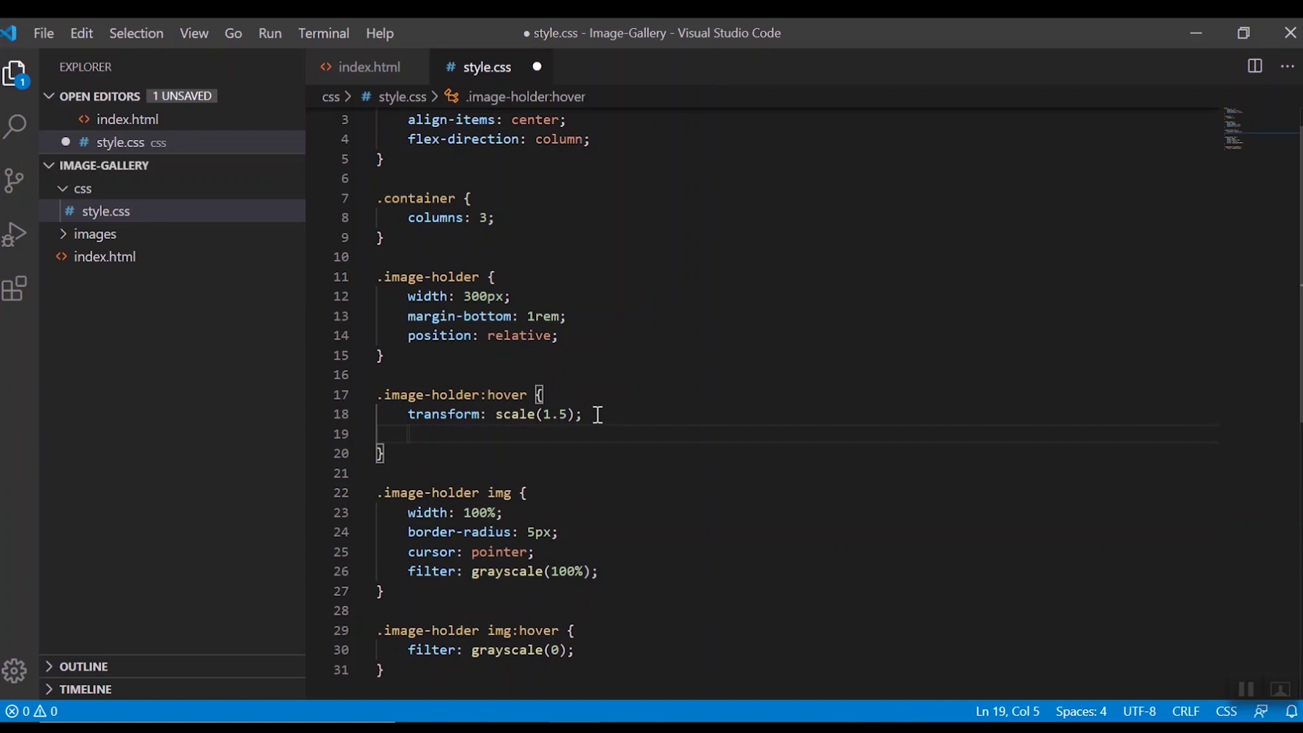
pyautogui.write('z-')
pyautogui.press('Tab')
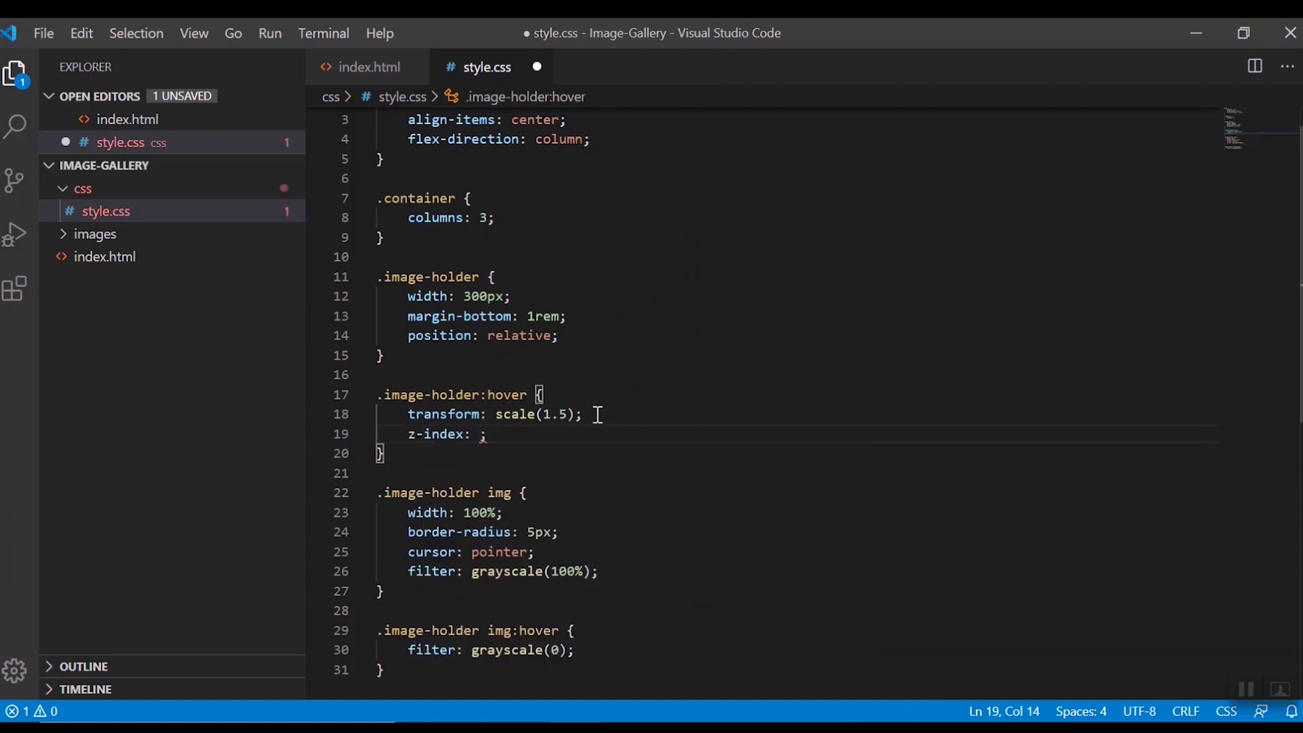
pyautogui.write('2')
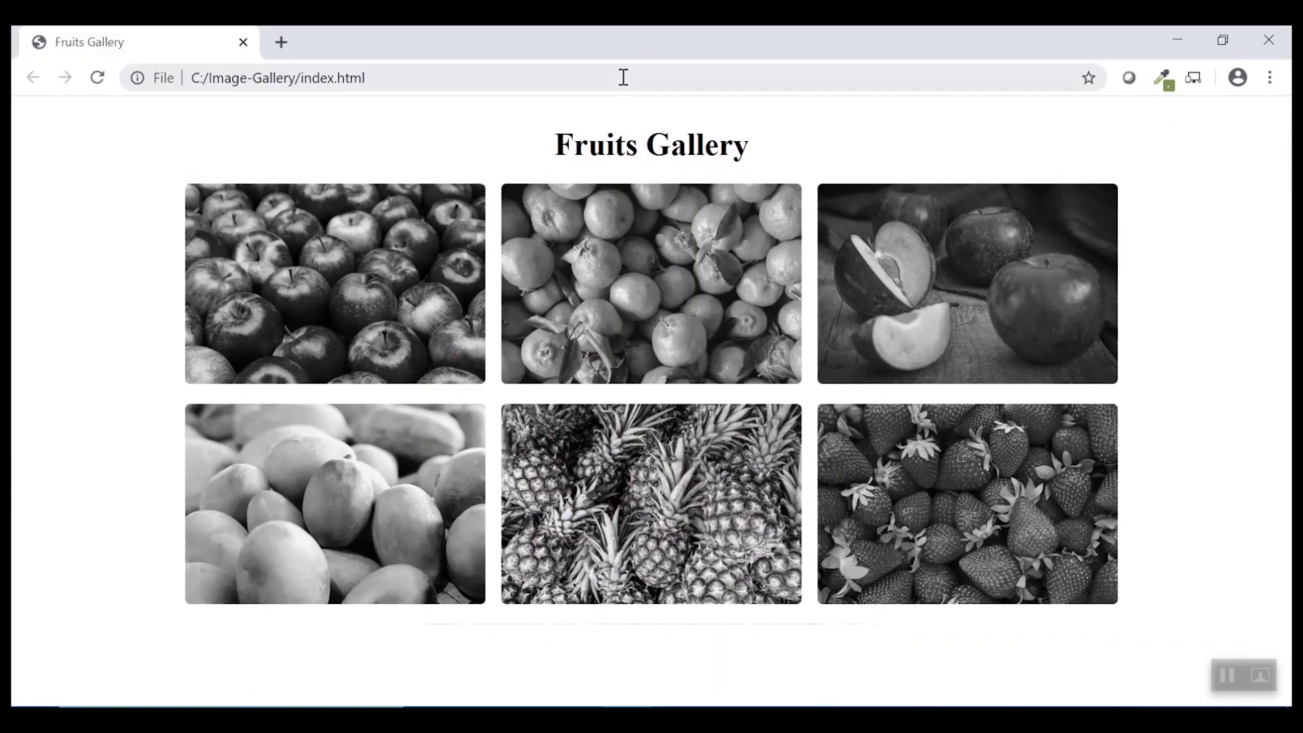
# - Reload the Fruits Gallery to check hovered photos sit above their neighbours
pyautogui.click(624, 78)
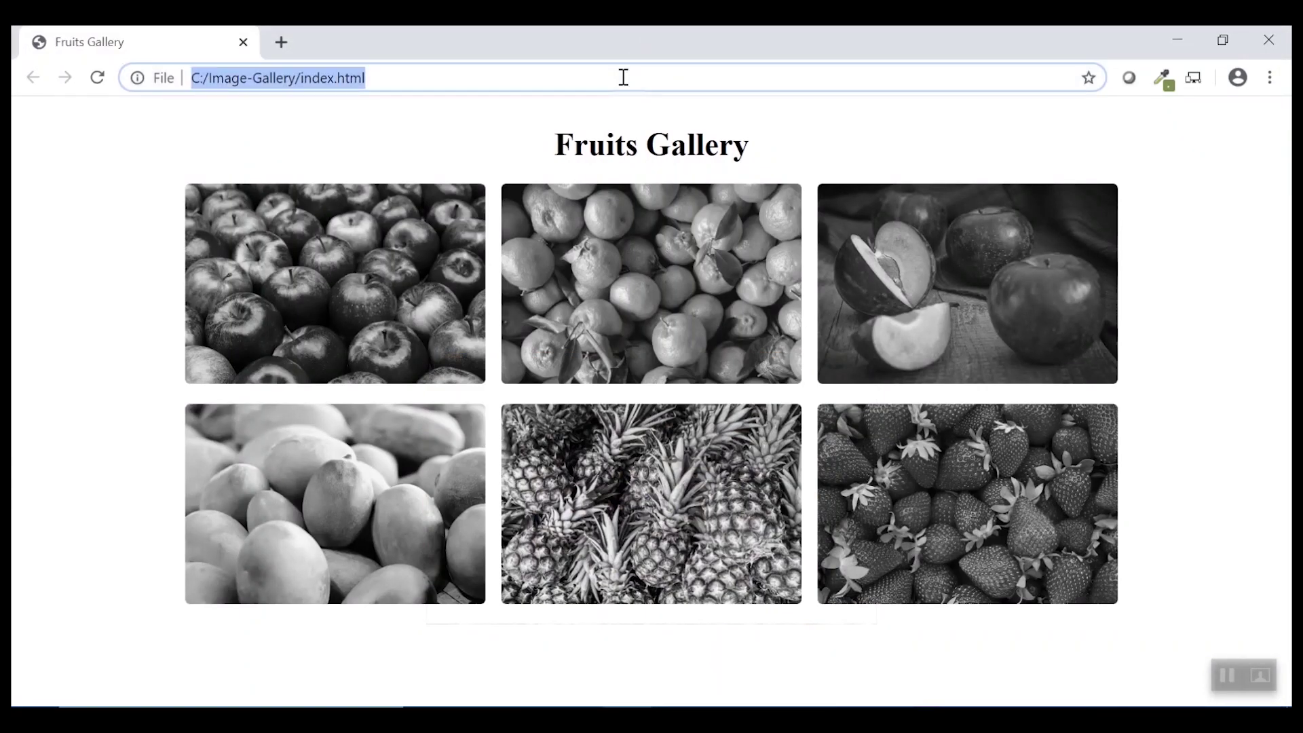
pyautogui.press('Return')
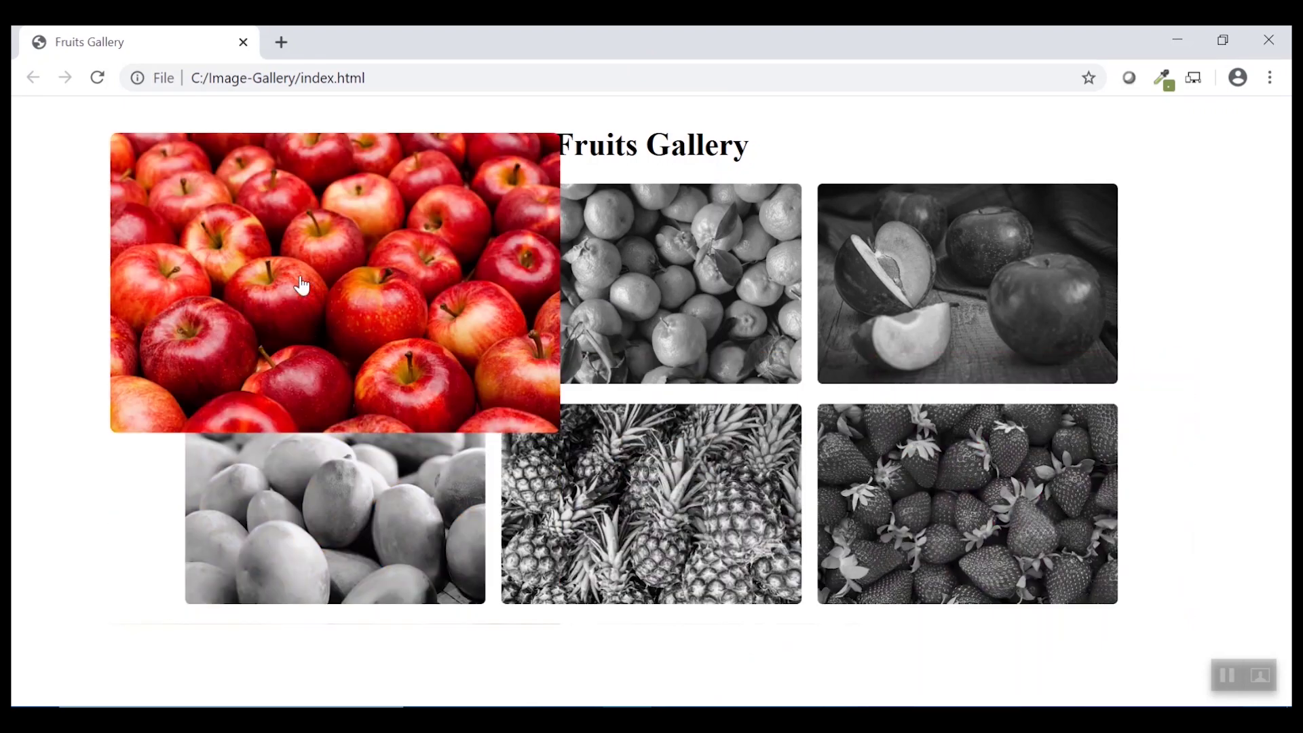
# - Add transition: all 5s ease to the .image-holder rule and save
pyautogui.hotkey('alt', 'Tab')
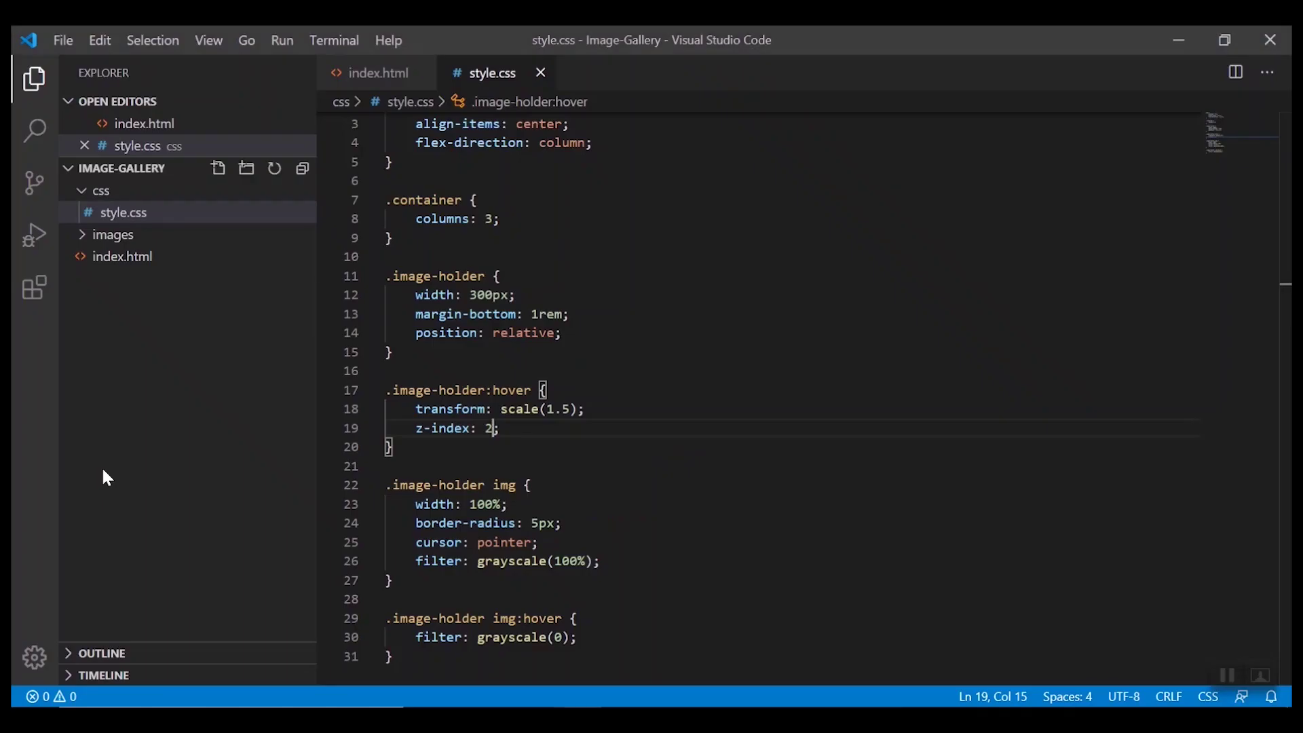
pyautogui.click(592, 339)
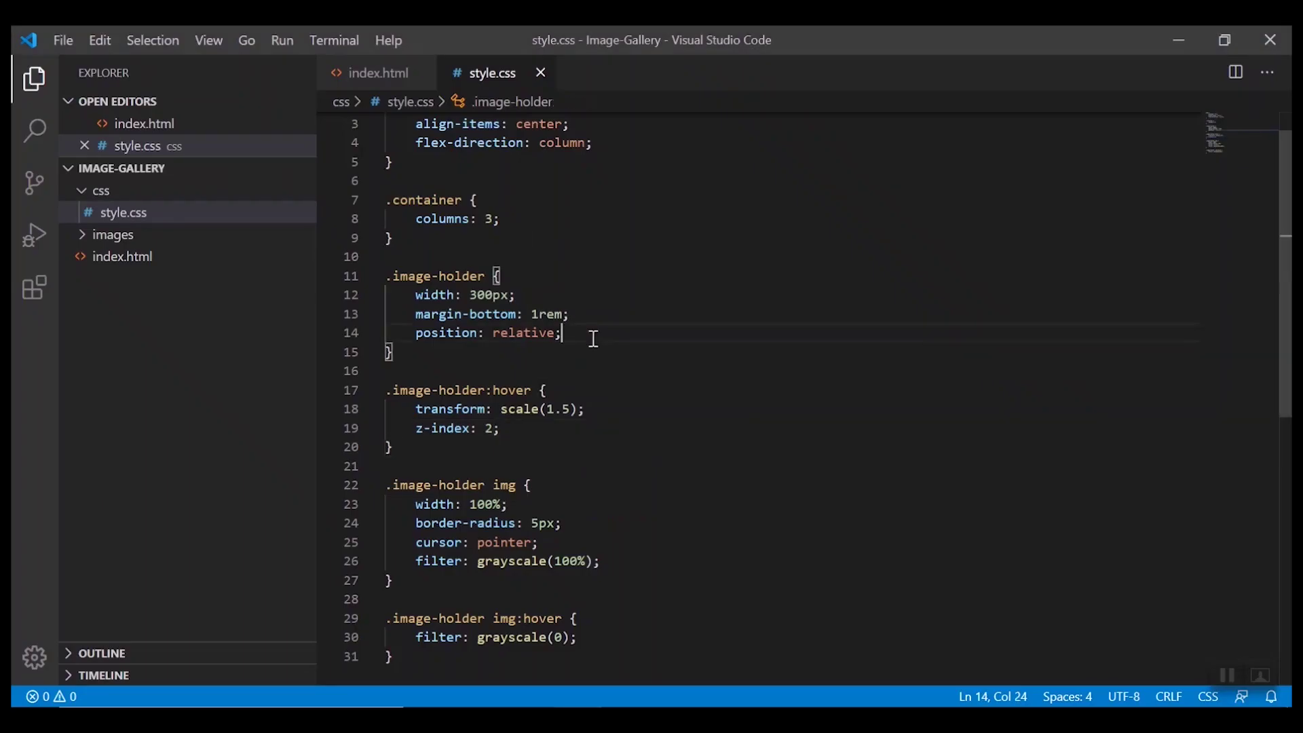
pyautogui.press('Return')
pyautogui.write('tr')
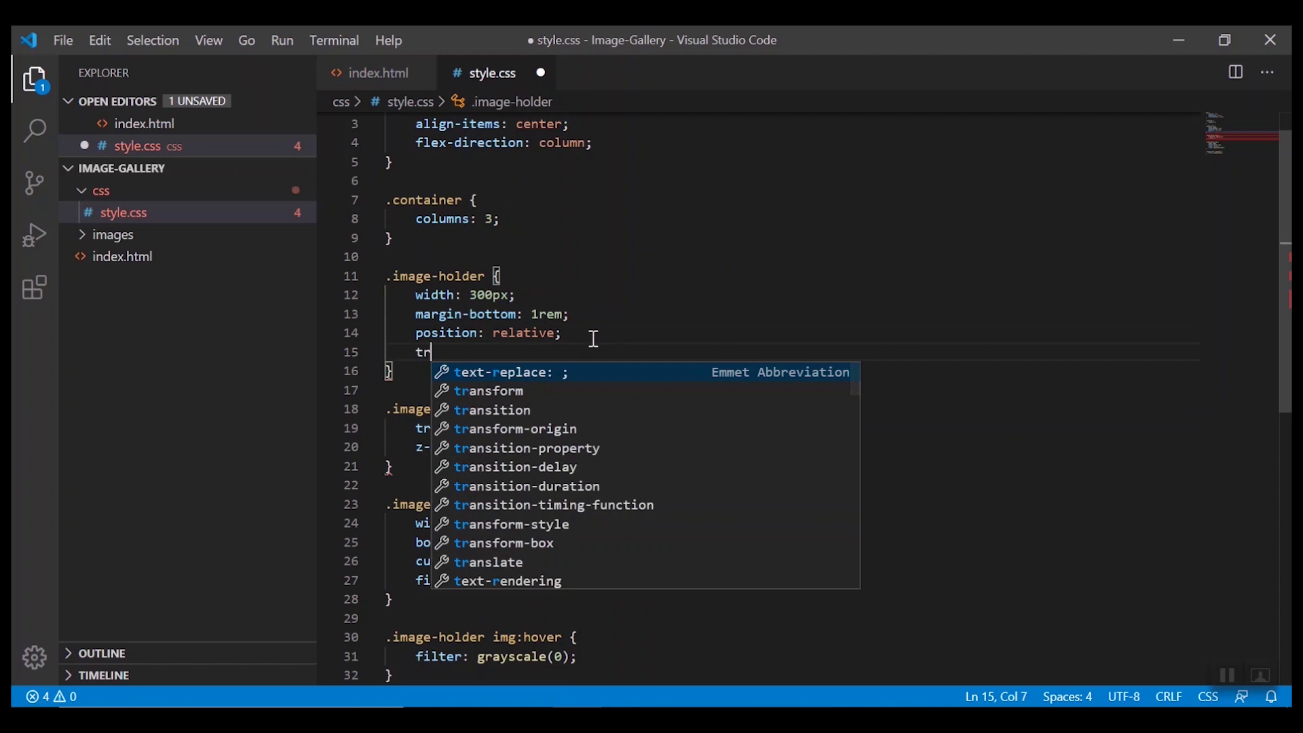
pyautogui.write('ans')
pyautogui.press('Down')
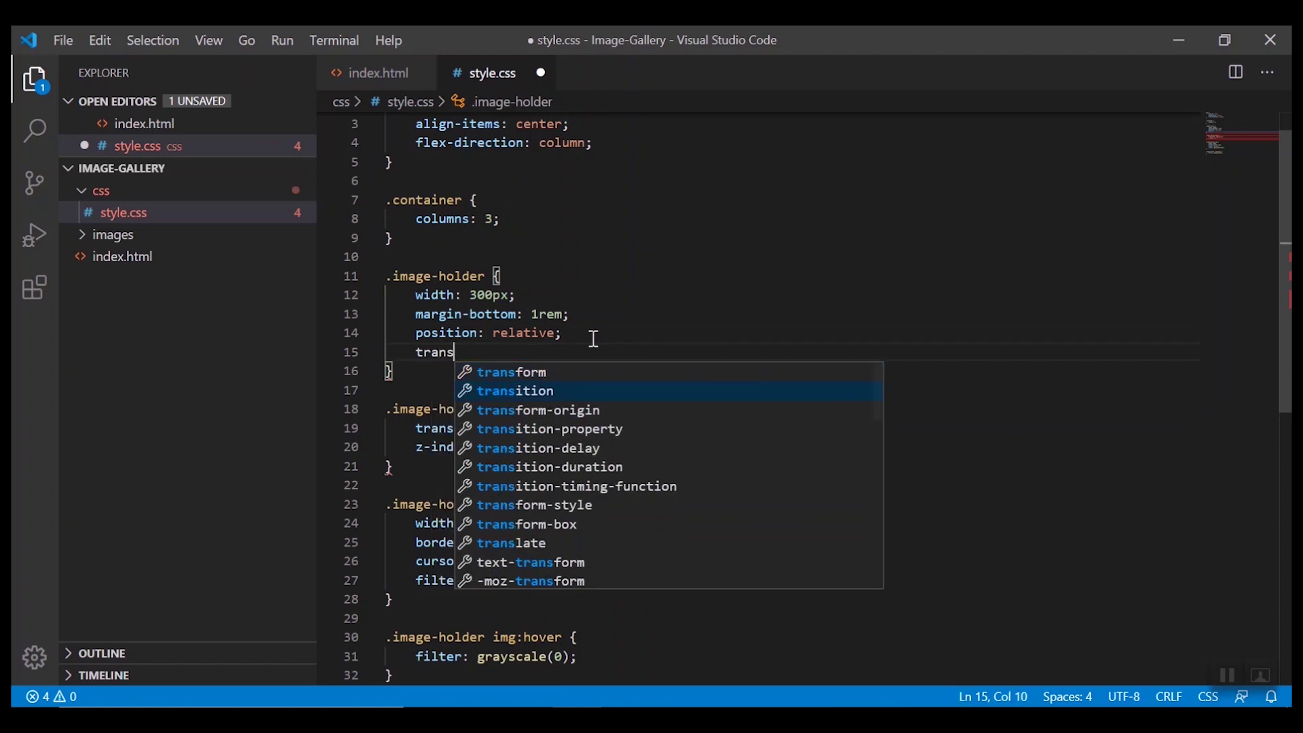
pyautogui.press('Return')
pyautogui.write('ition: all ;')
pyautogui.press('Return')
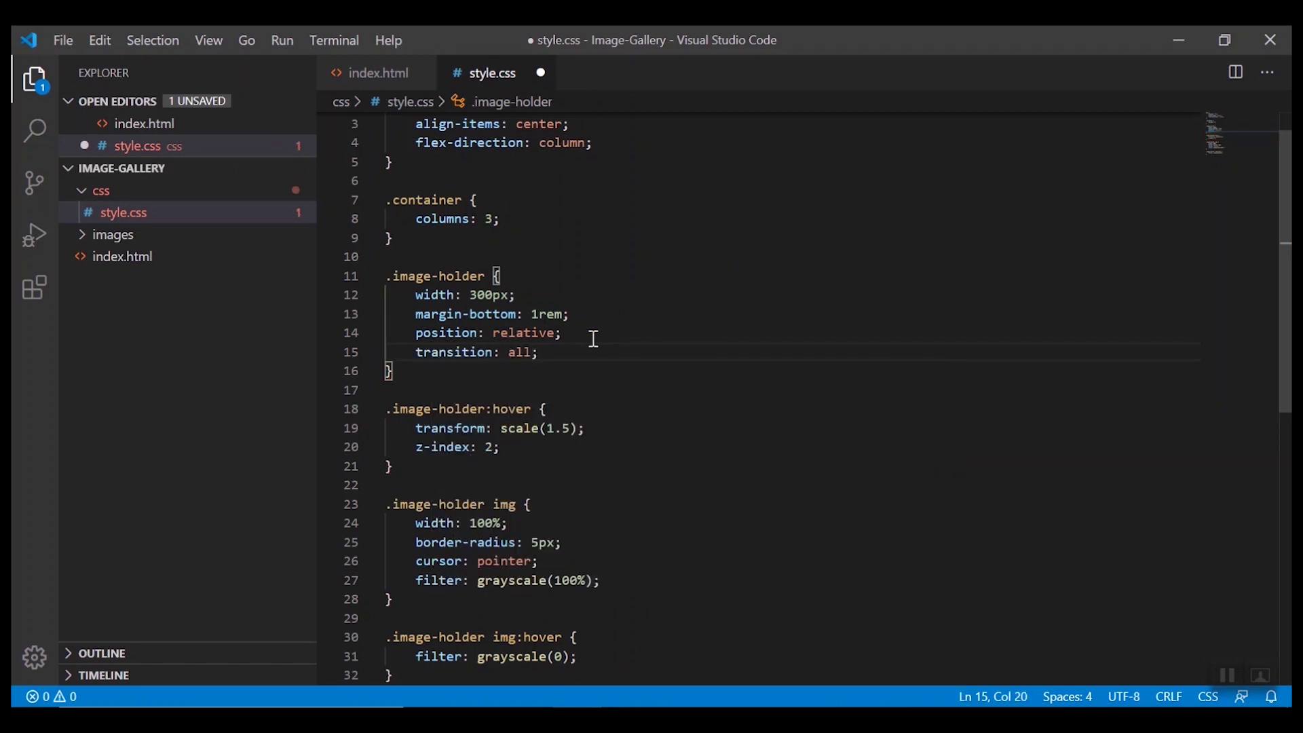
pyautogui.write('5s')
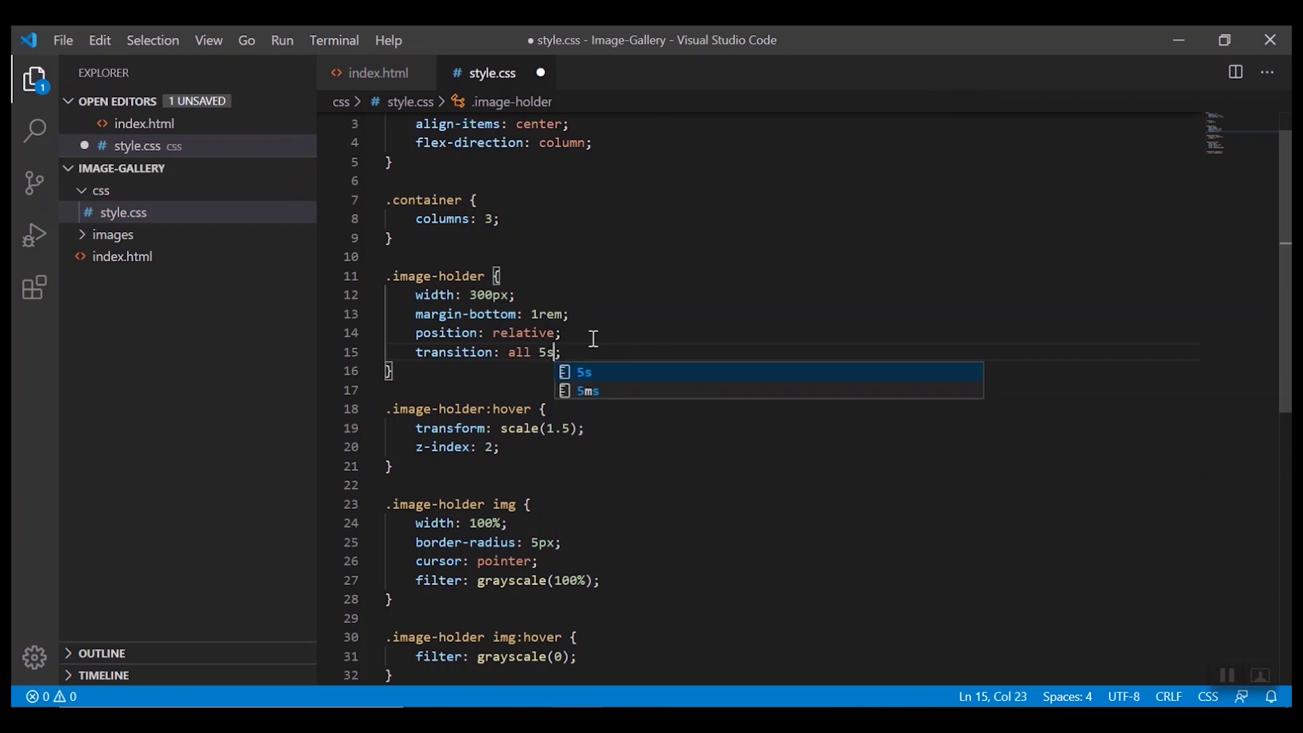
pyautogui.write(' ease')
pyautogui.hotkey('ctrl', 's')
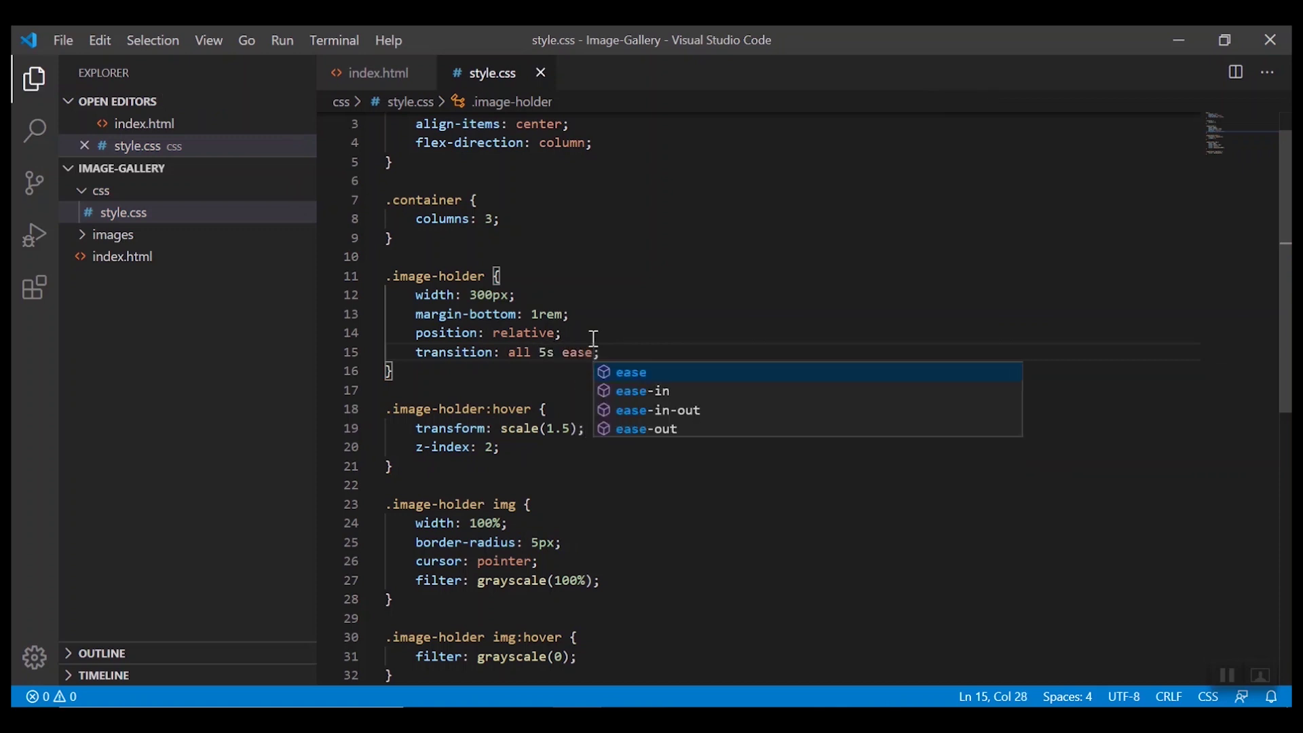
# - Reload the gallery to test the five-second transition, then return to the editor
pyautogui.hotkey('alt', 'Tab')
pyautogui.hotkey('ctrl', 'r')
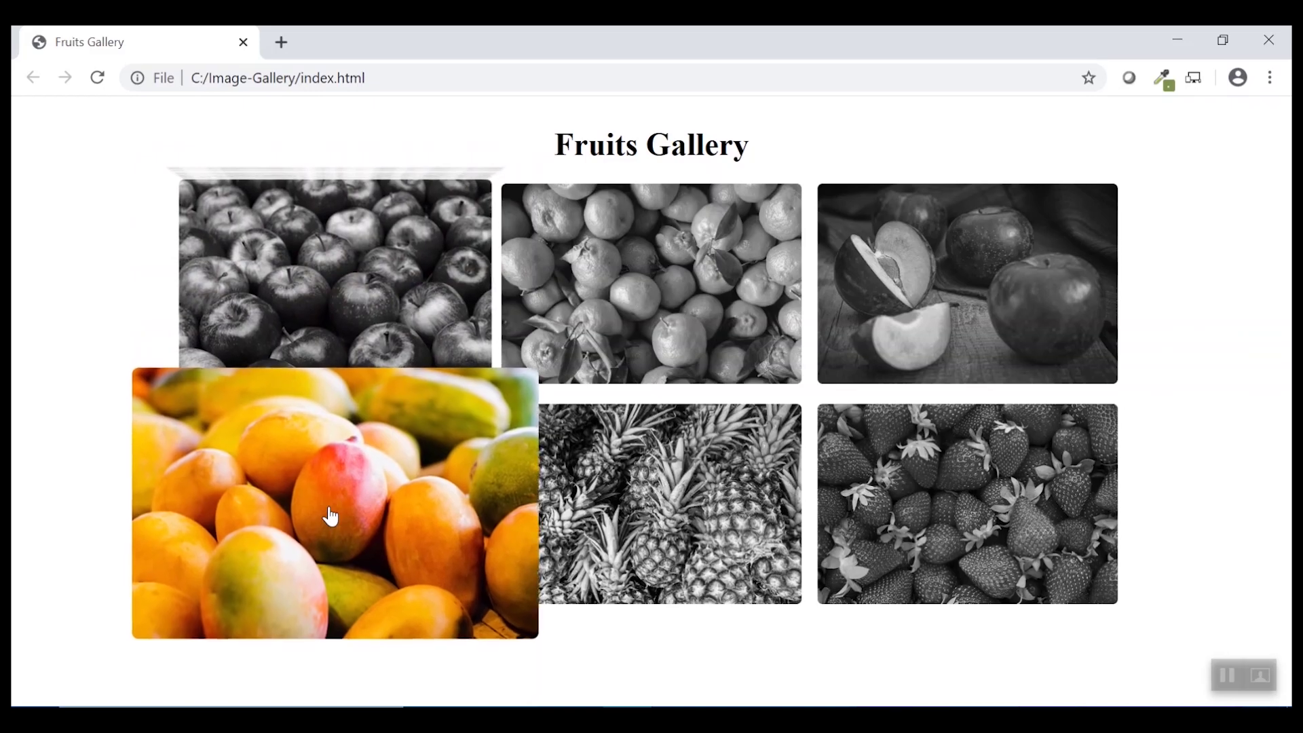
pyautogui.hotkey('alt', 'Tab')
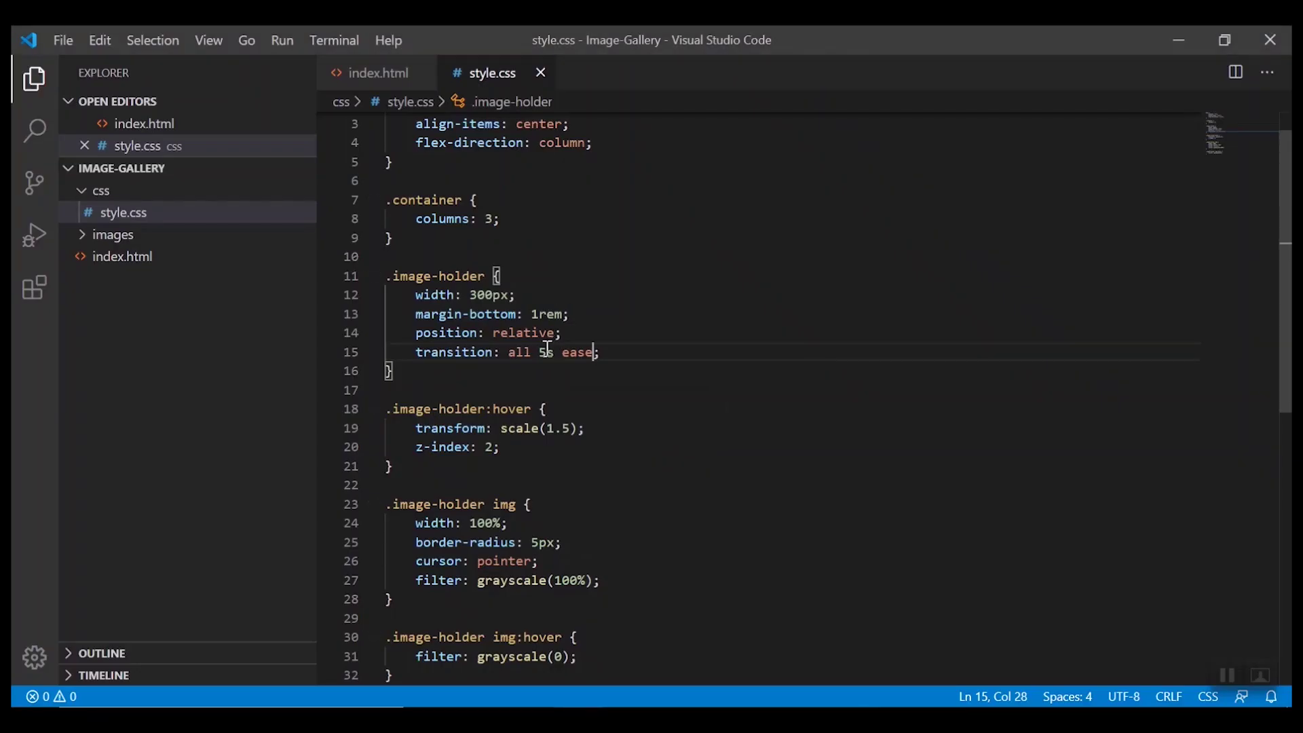
# - Shorten the transition duration from 5s to 1s, save, and switch to Chrome
pyautogui.click(546, 349)
pyautogui.press('BackSpace')
pyautogui.write('1')
pyautogui.hotkey('ctrl', 's')
pyautogui.hotkey('alt', 'Tab')
# - Reload the gallery to check the one-second smooth hover scaling
pyautogui.click(624, 74)
pyautogui.press('Return')
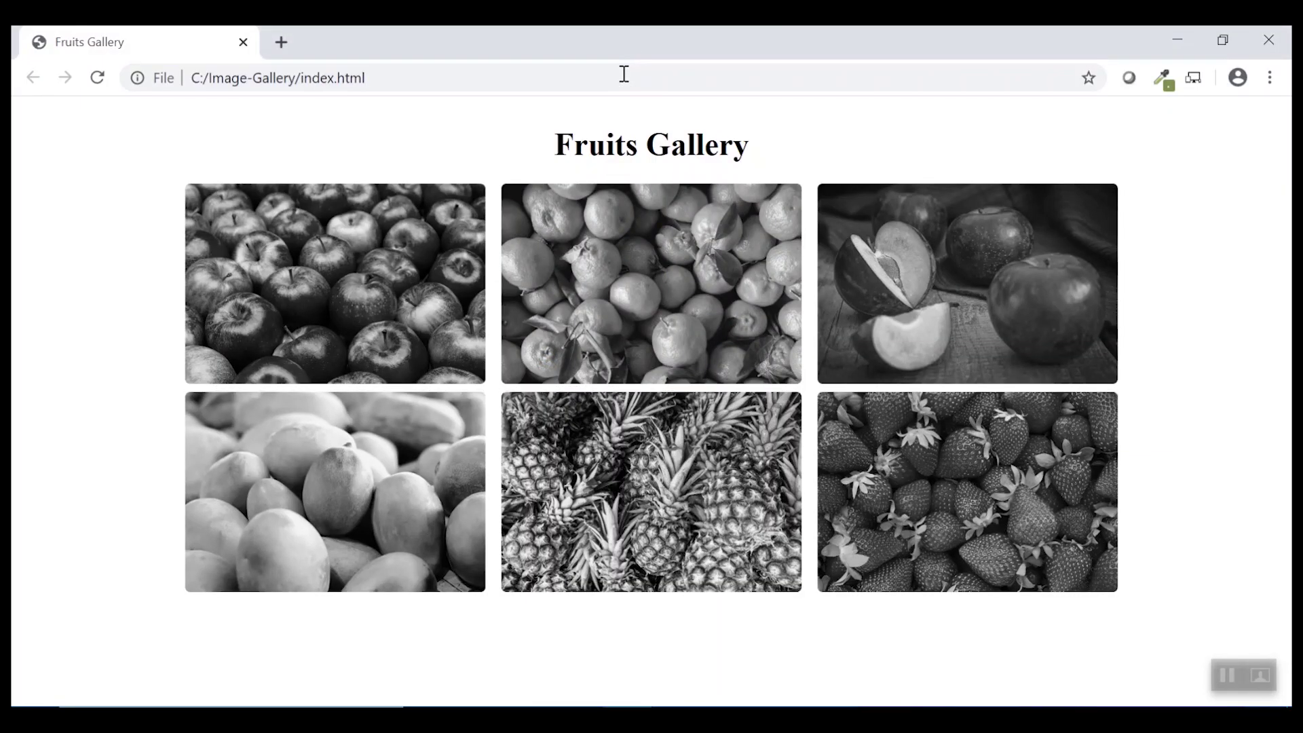